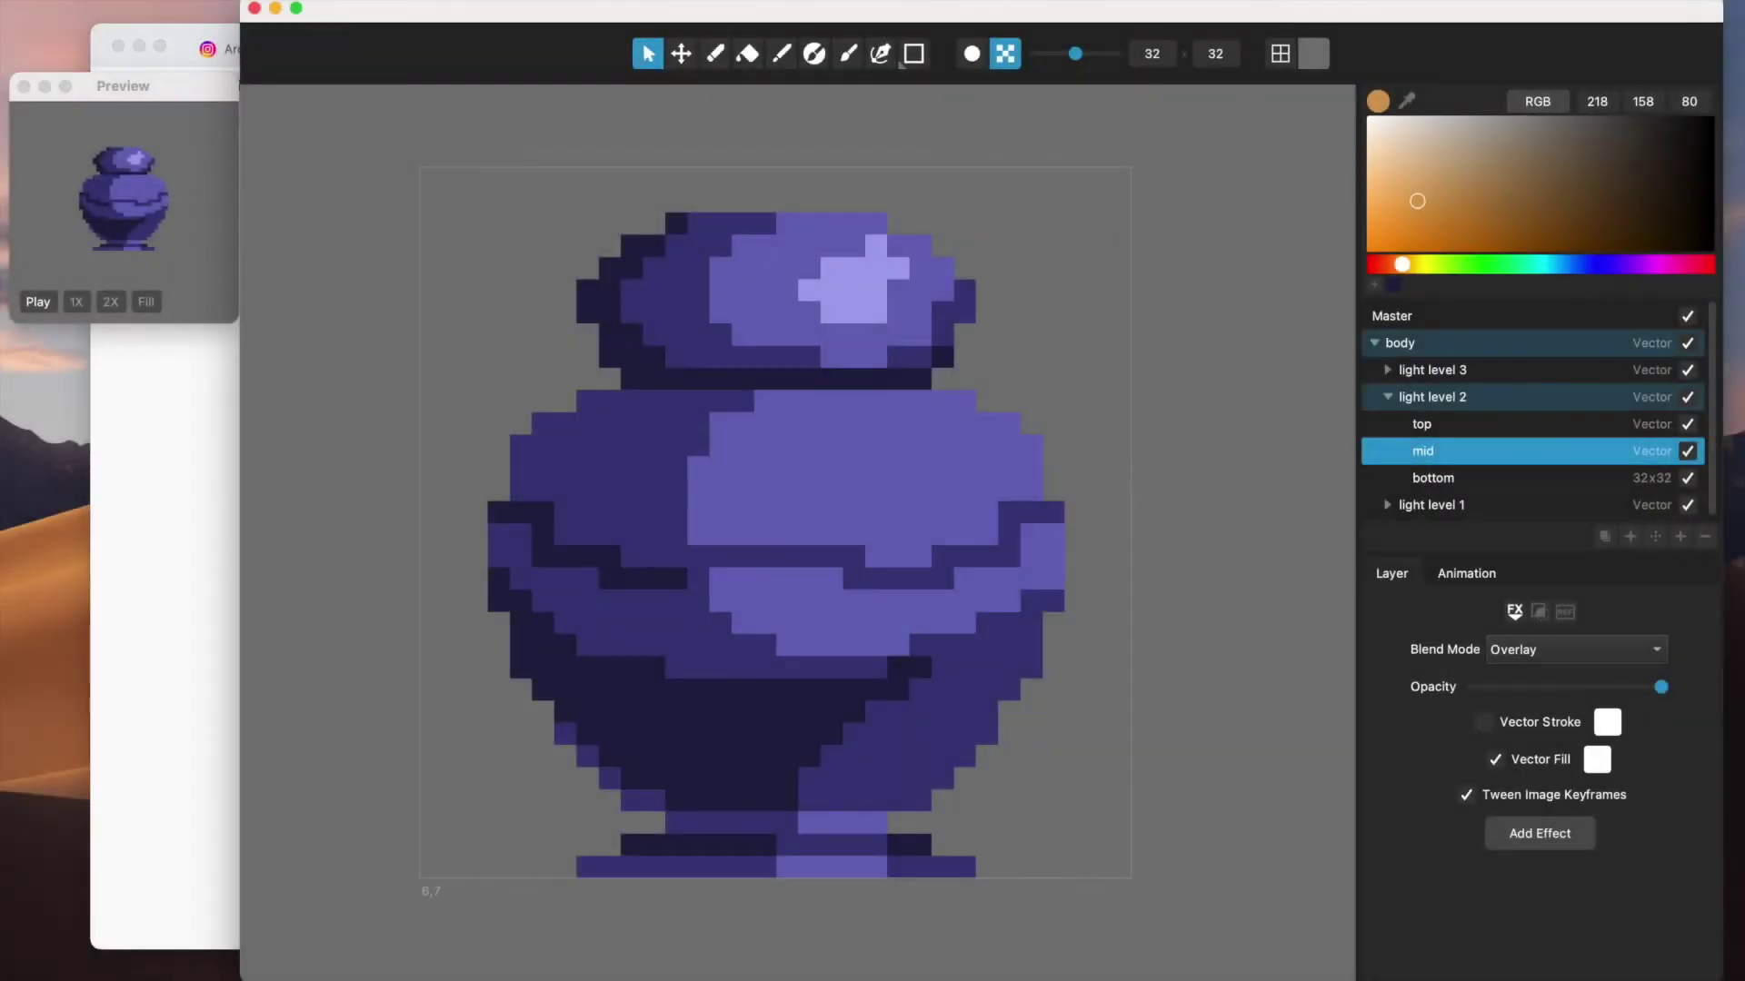
View the About Pixelmash version details, then bring the Instagram browser window forward
{"action": "left_click", "coordinate": [114, 1]}
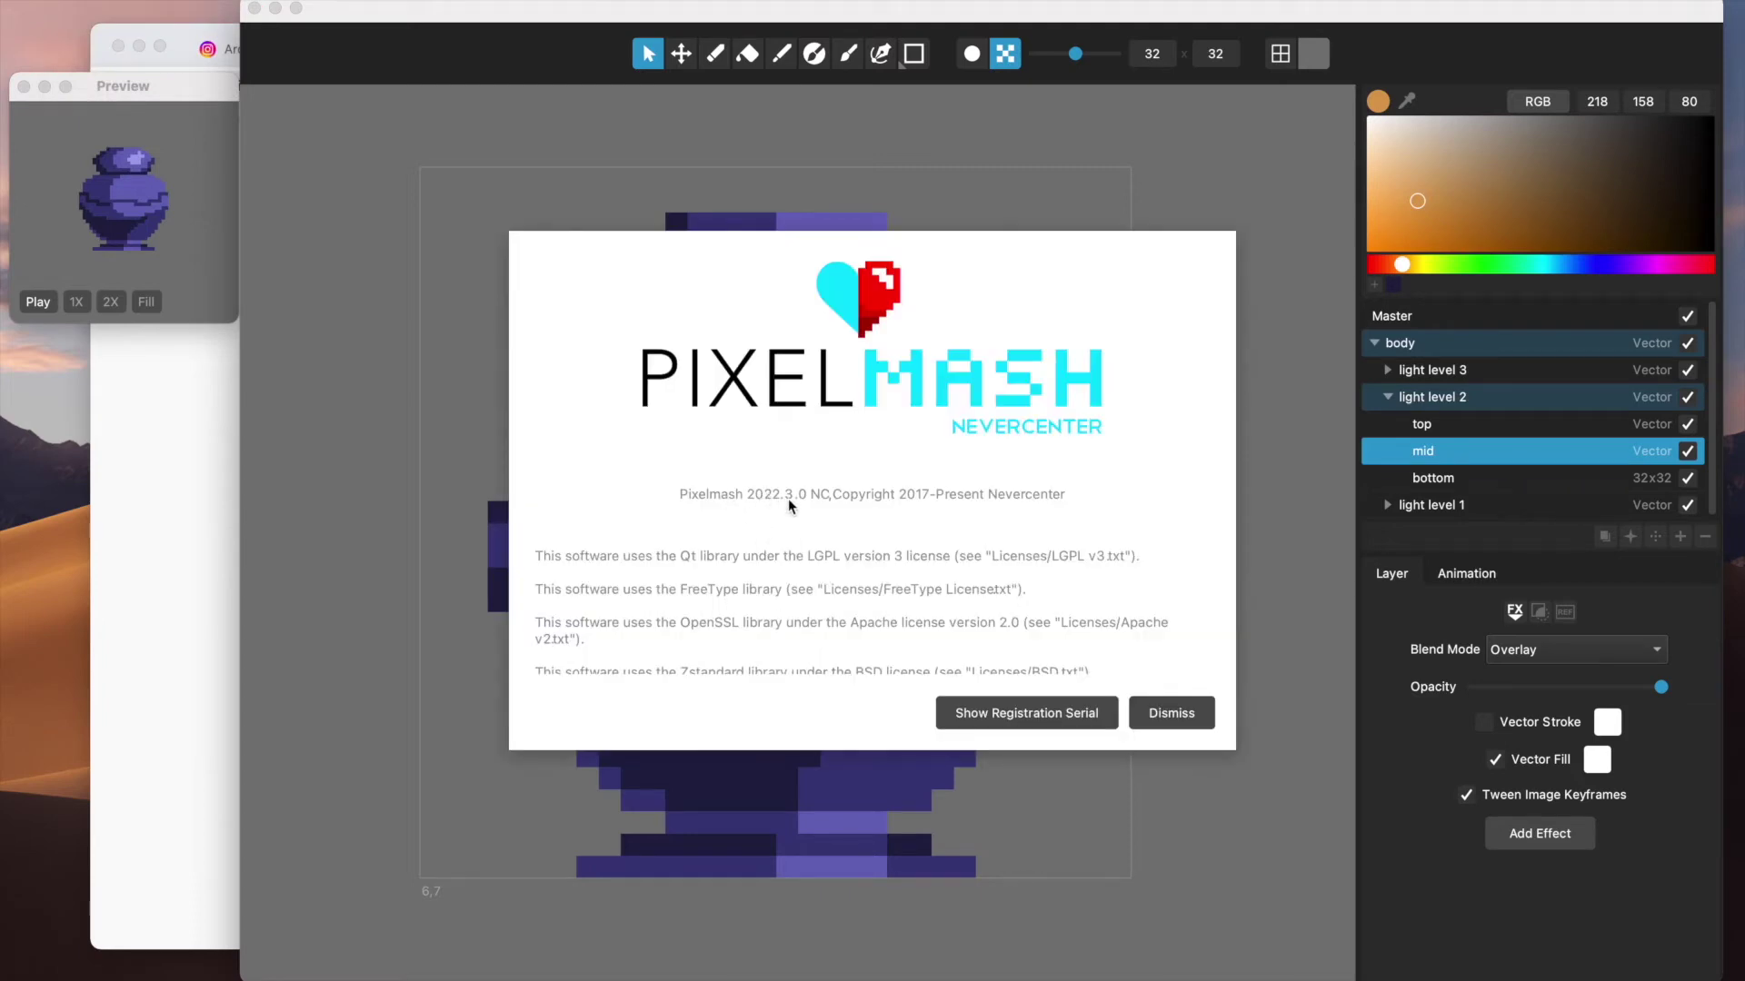
{"action": "left_click", "coordinate": [1172, 713]}
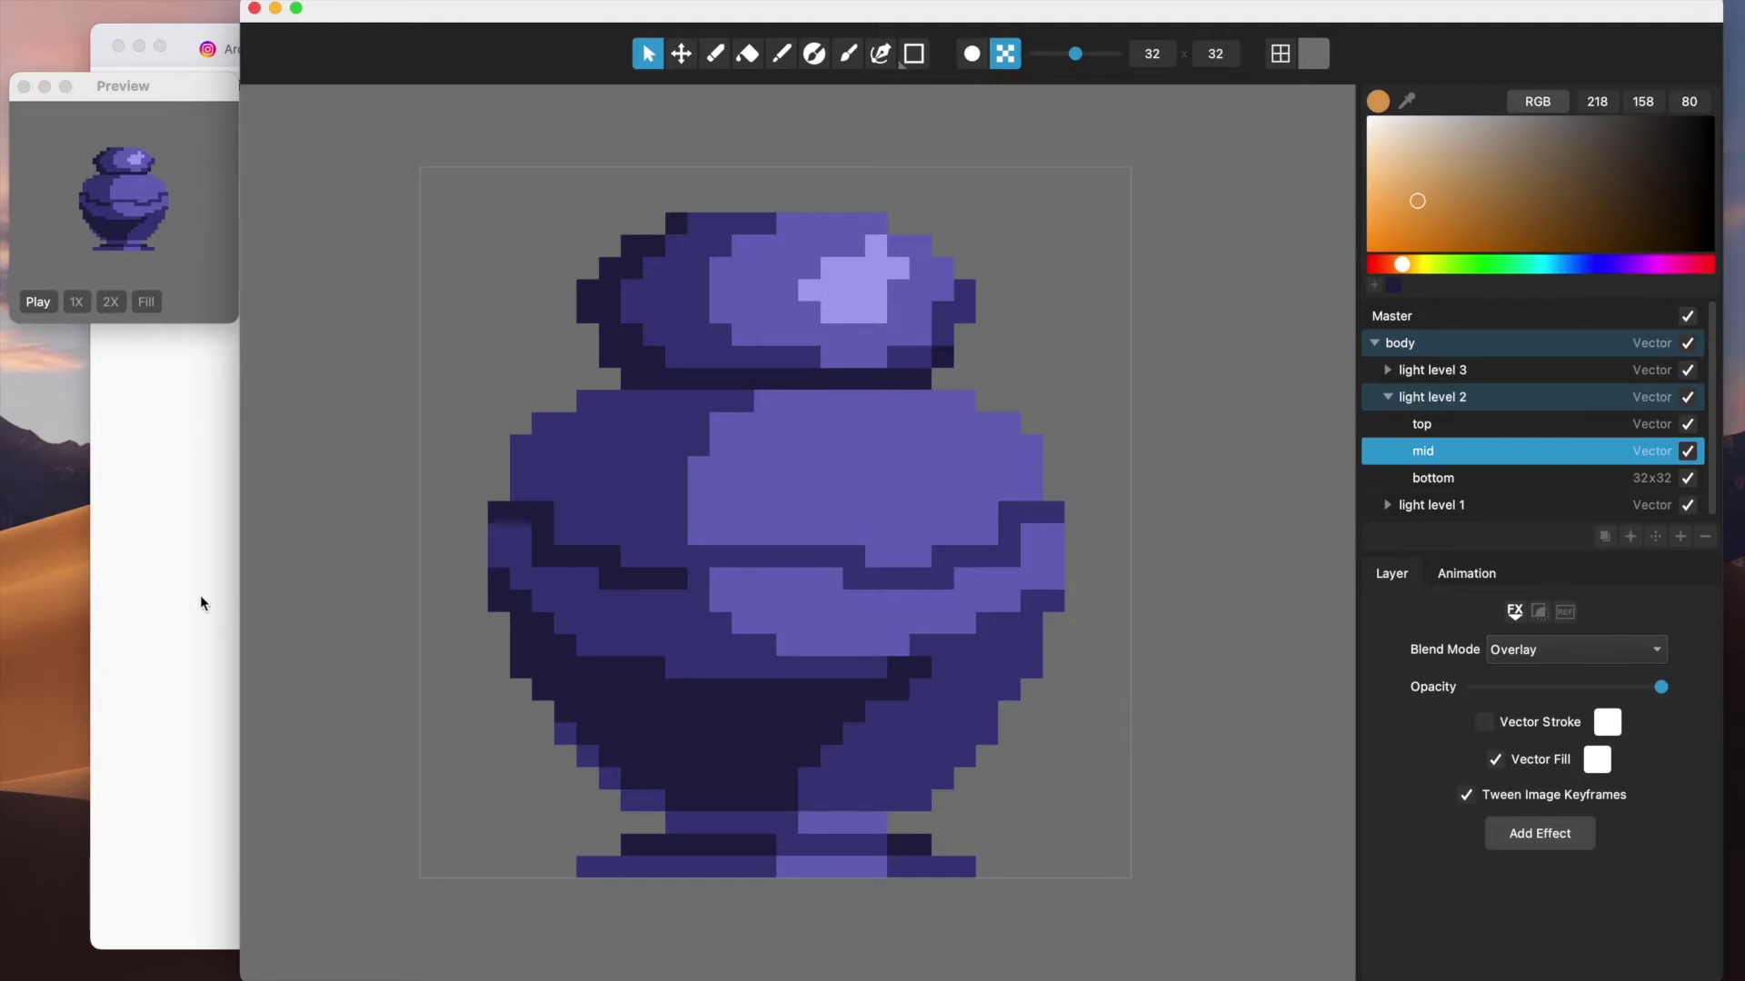
{"action": "left_click", "coordinate": [169, 589]}
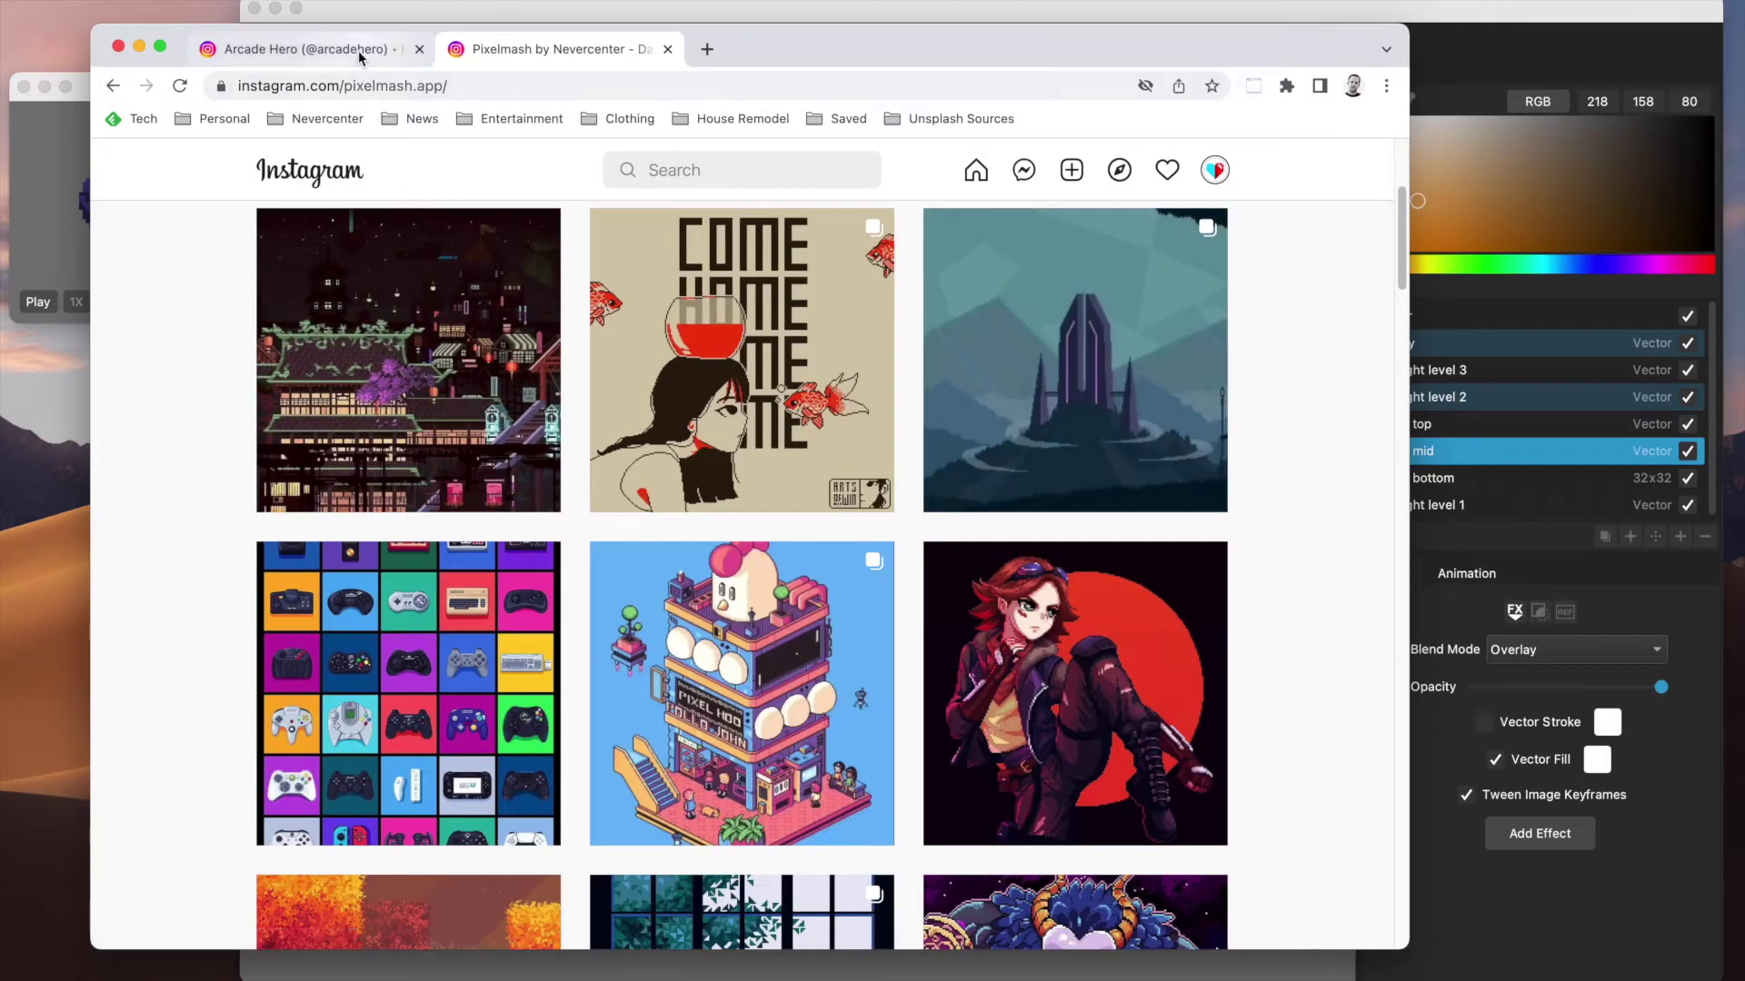
Open the first tab's Instagram post of pixel-art game assets with urns and vases
{"action": "left_click", "coordinate": [717, 14]}
{"action": "left_click", "coordinate": [136, 351]}
{"action": "left_click", "coordinate": [391, 493]}
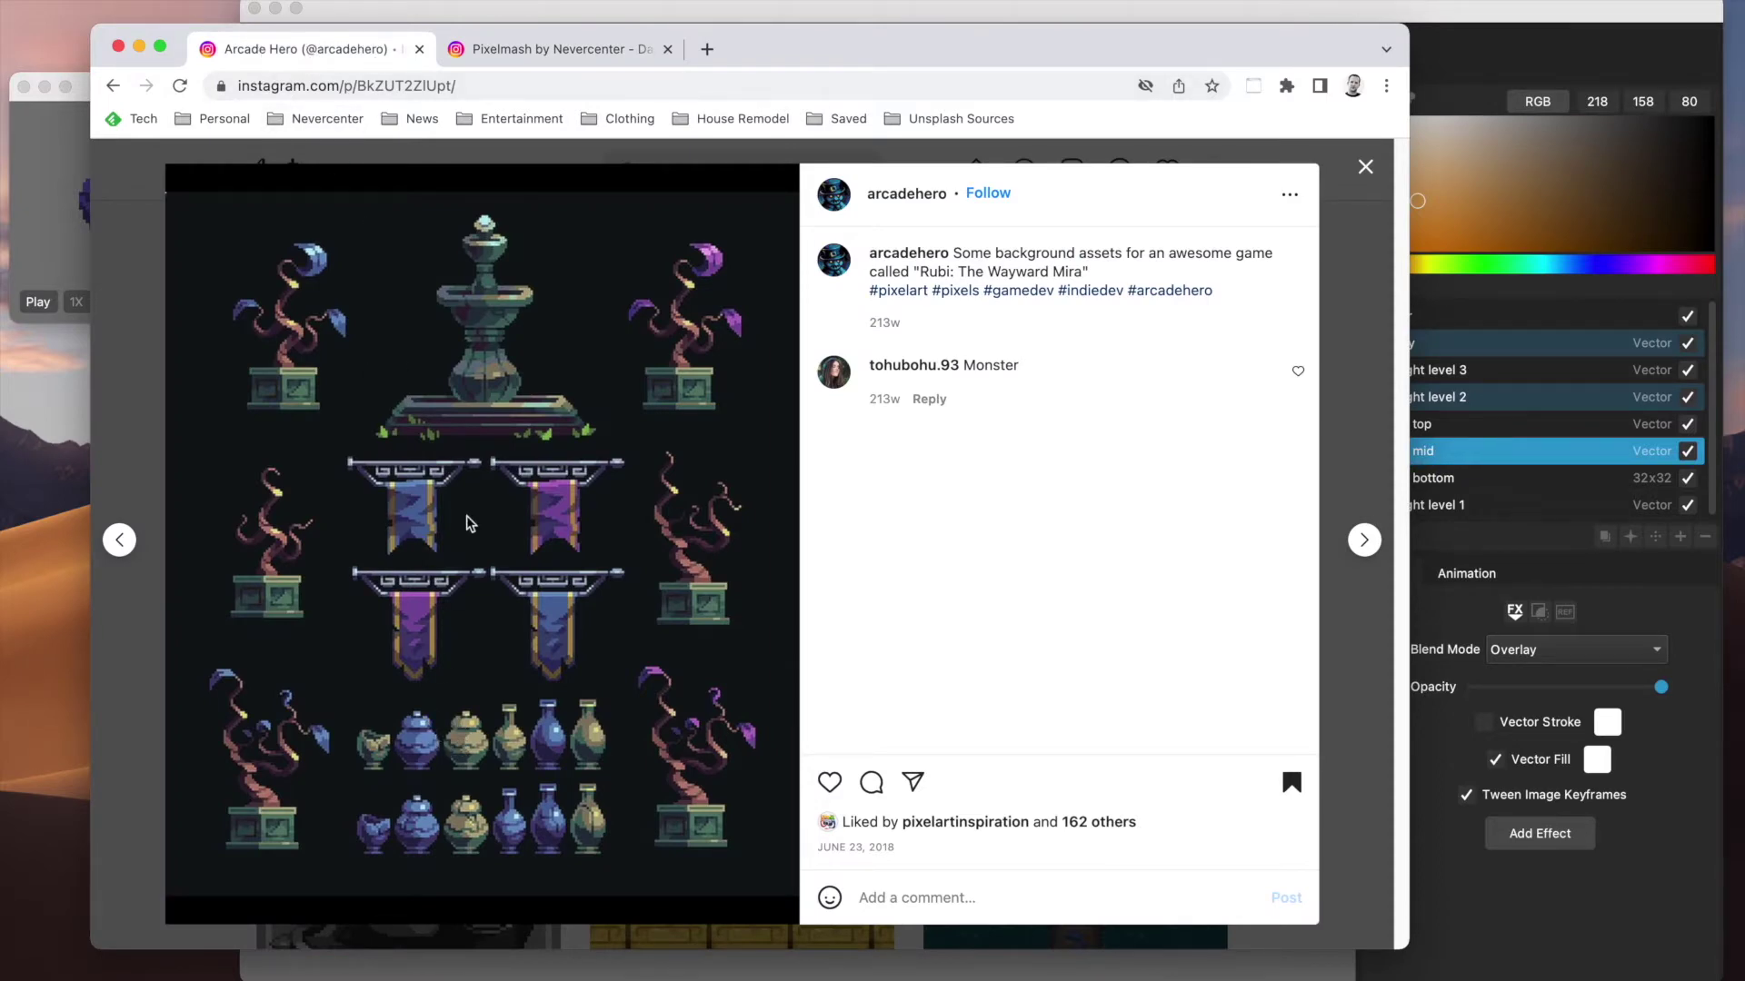
Browse the pixelmash.app profile tab, return to the urn reference post, and minimise the browser
{"action": "left_click", "coordinate": [542, 46]}
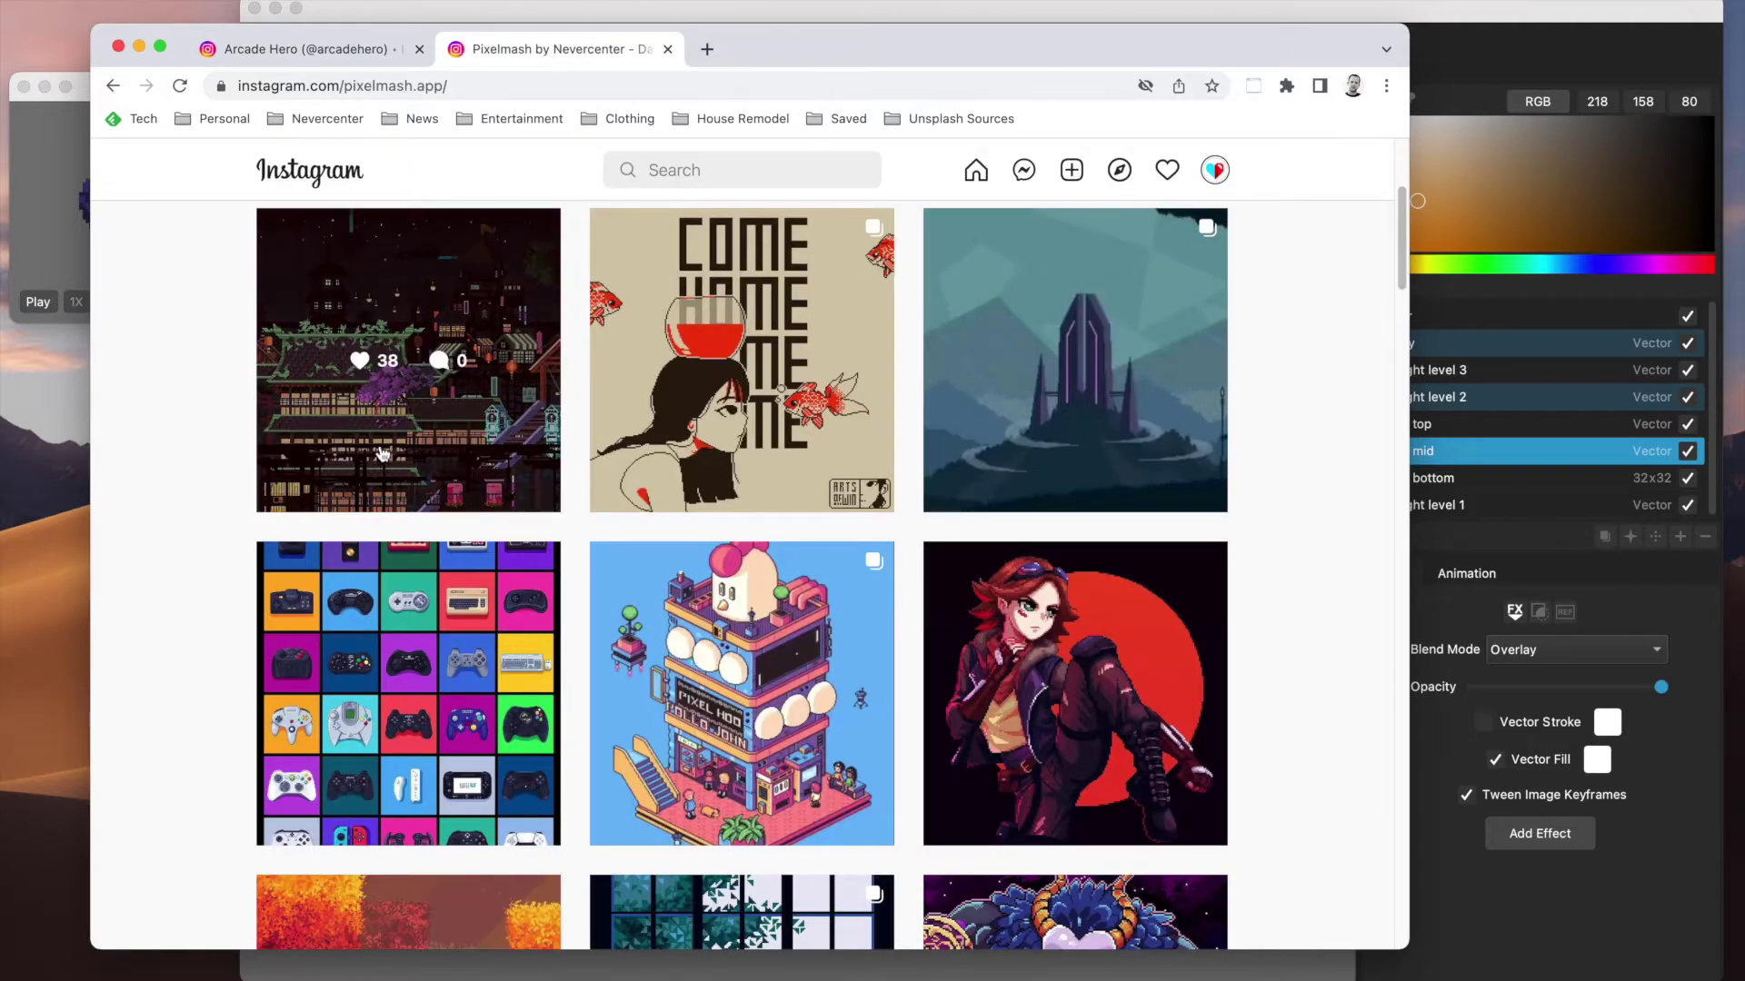
{"action": "scroll", "coordinate": [536, 278], "scroll_direction": "up", "scroll_amount": 5}
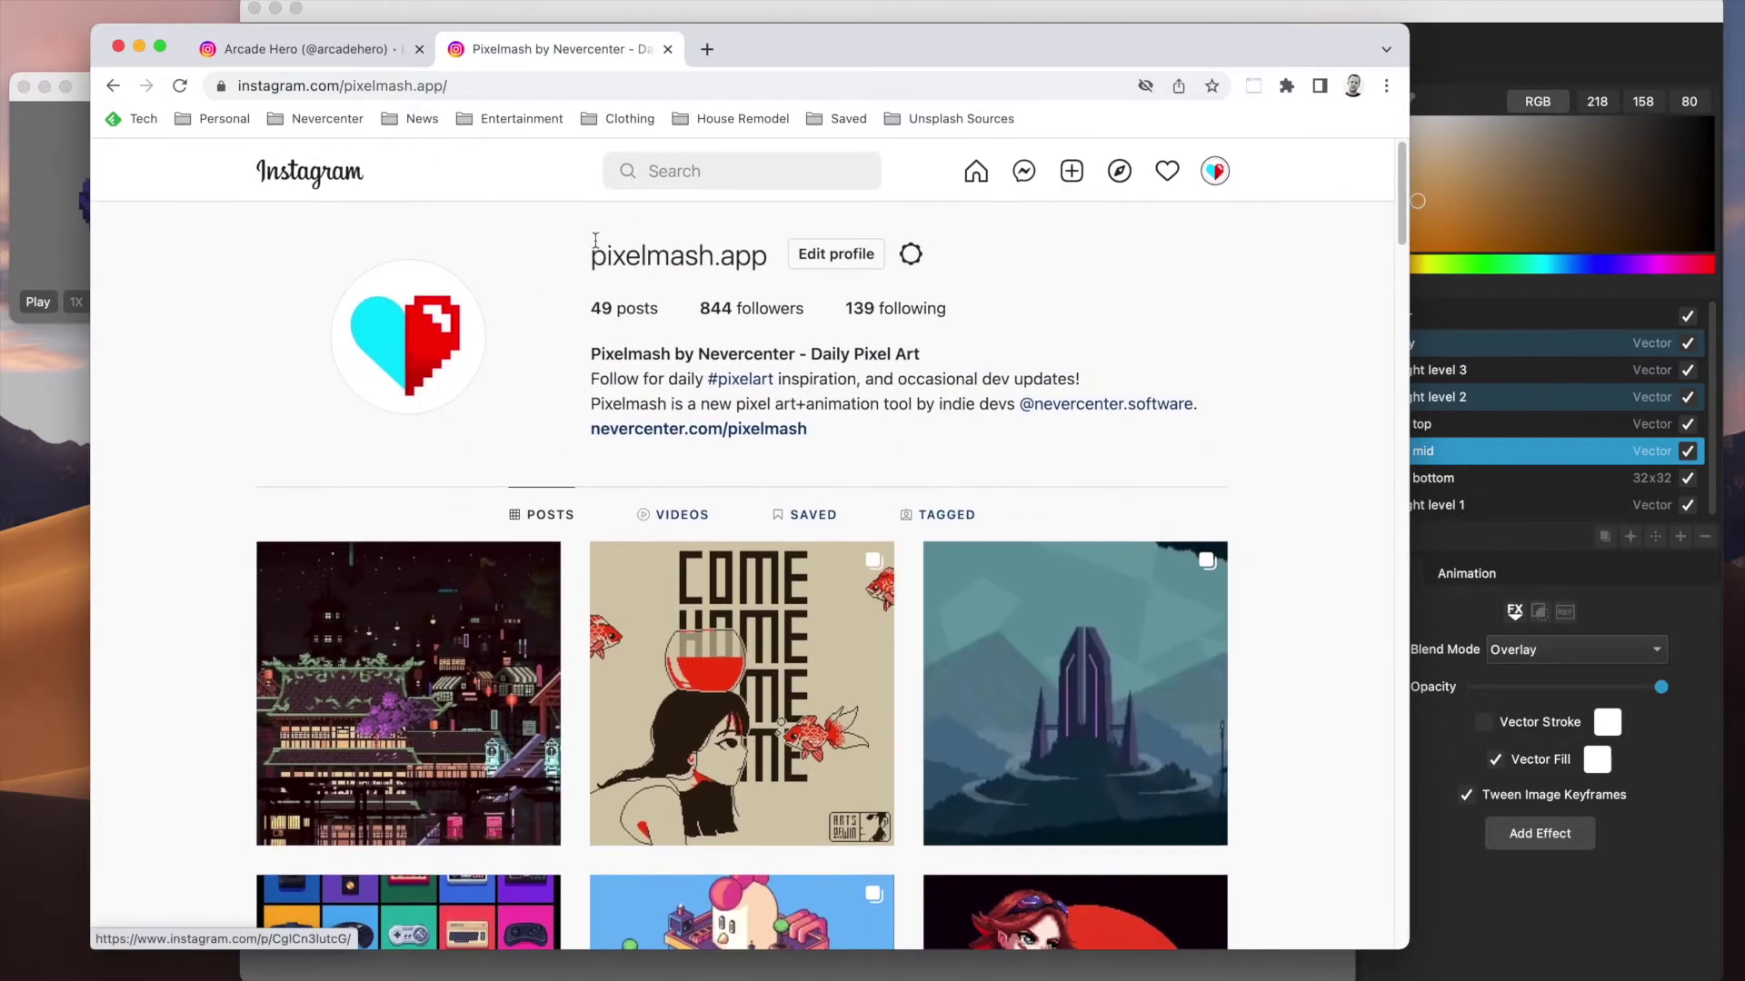
{"action": "left_click_drag", "start_coordinate": [591, 256], "coordinate": [757, 261]}
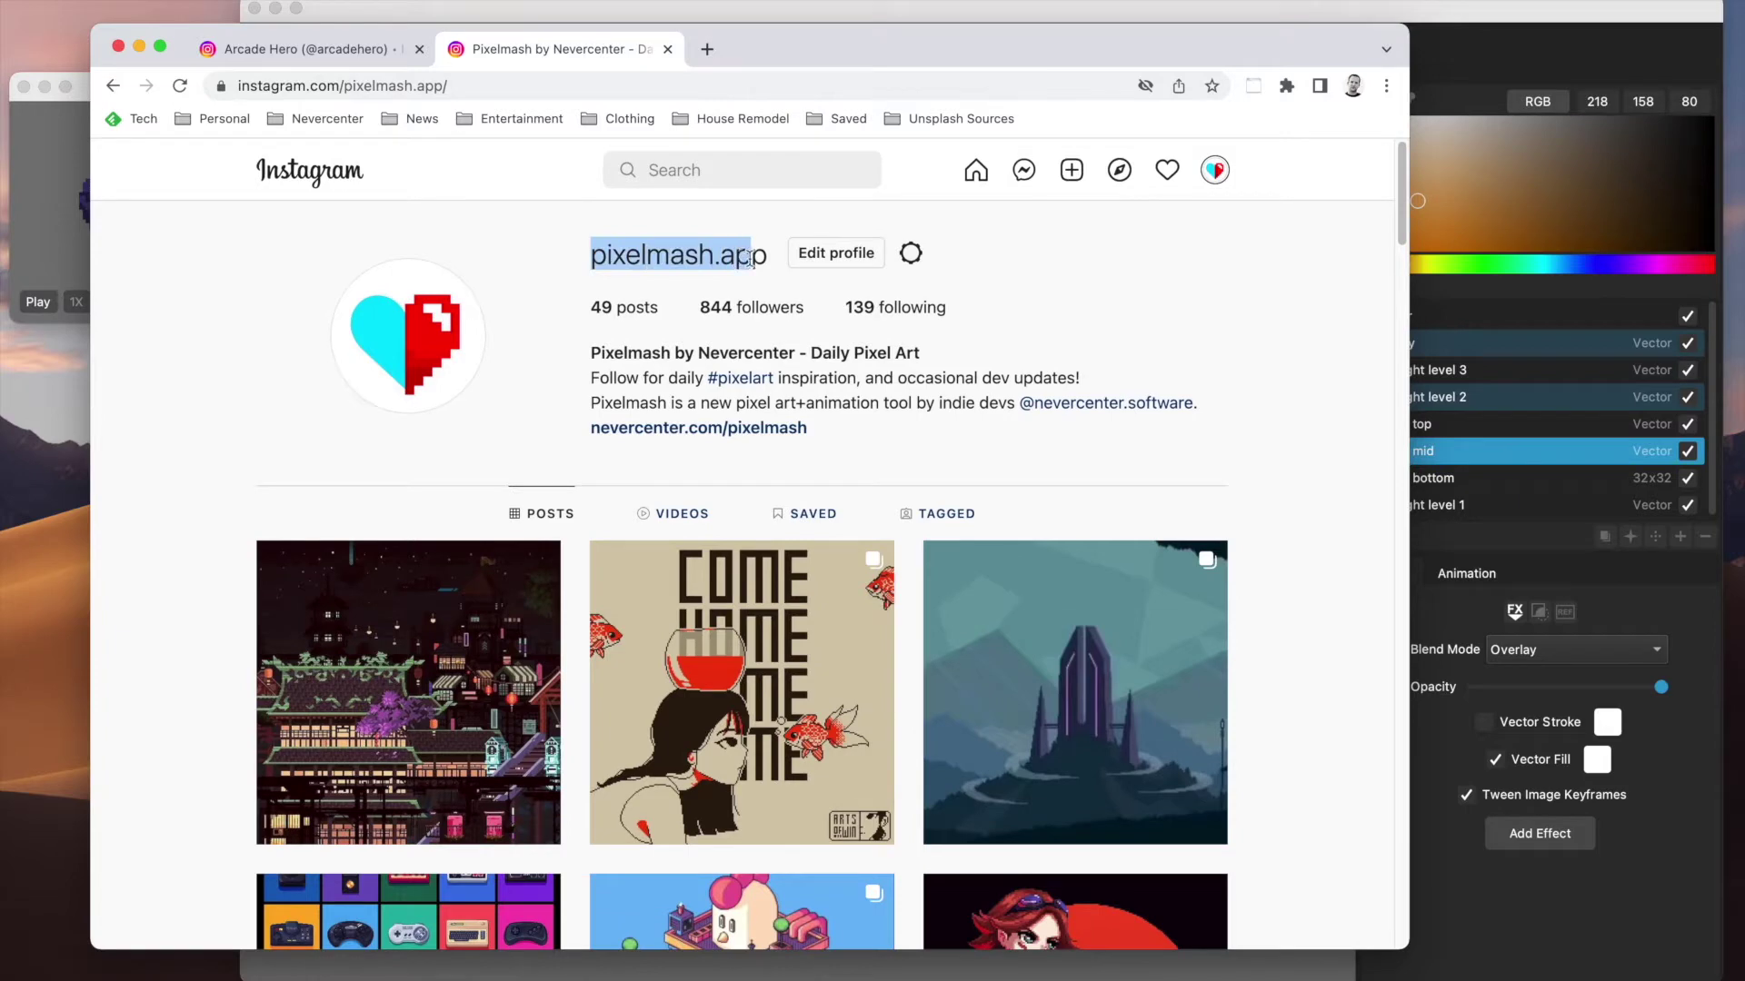
{"action": "left_click", "coordinate": [765, 261]}
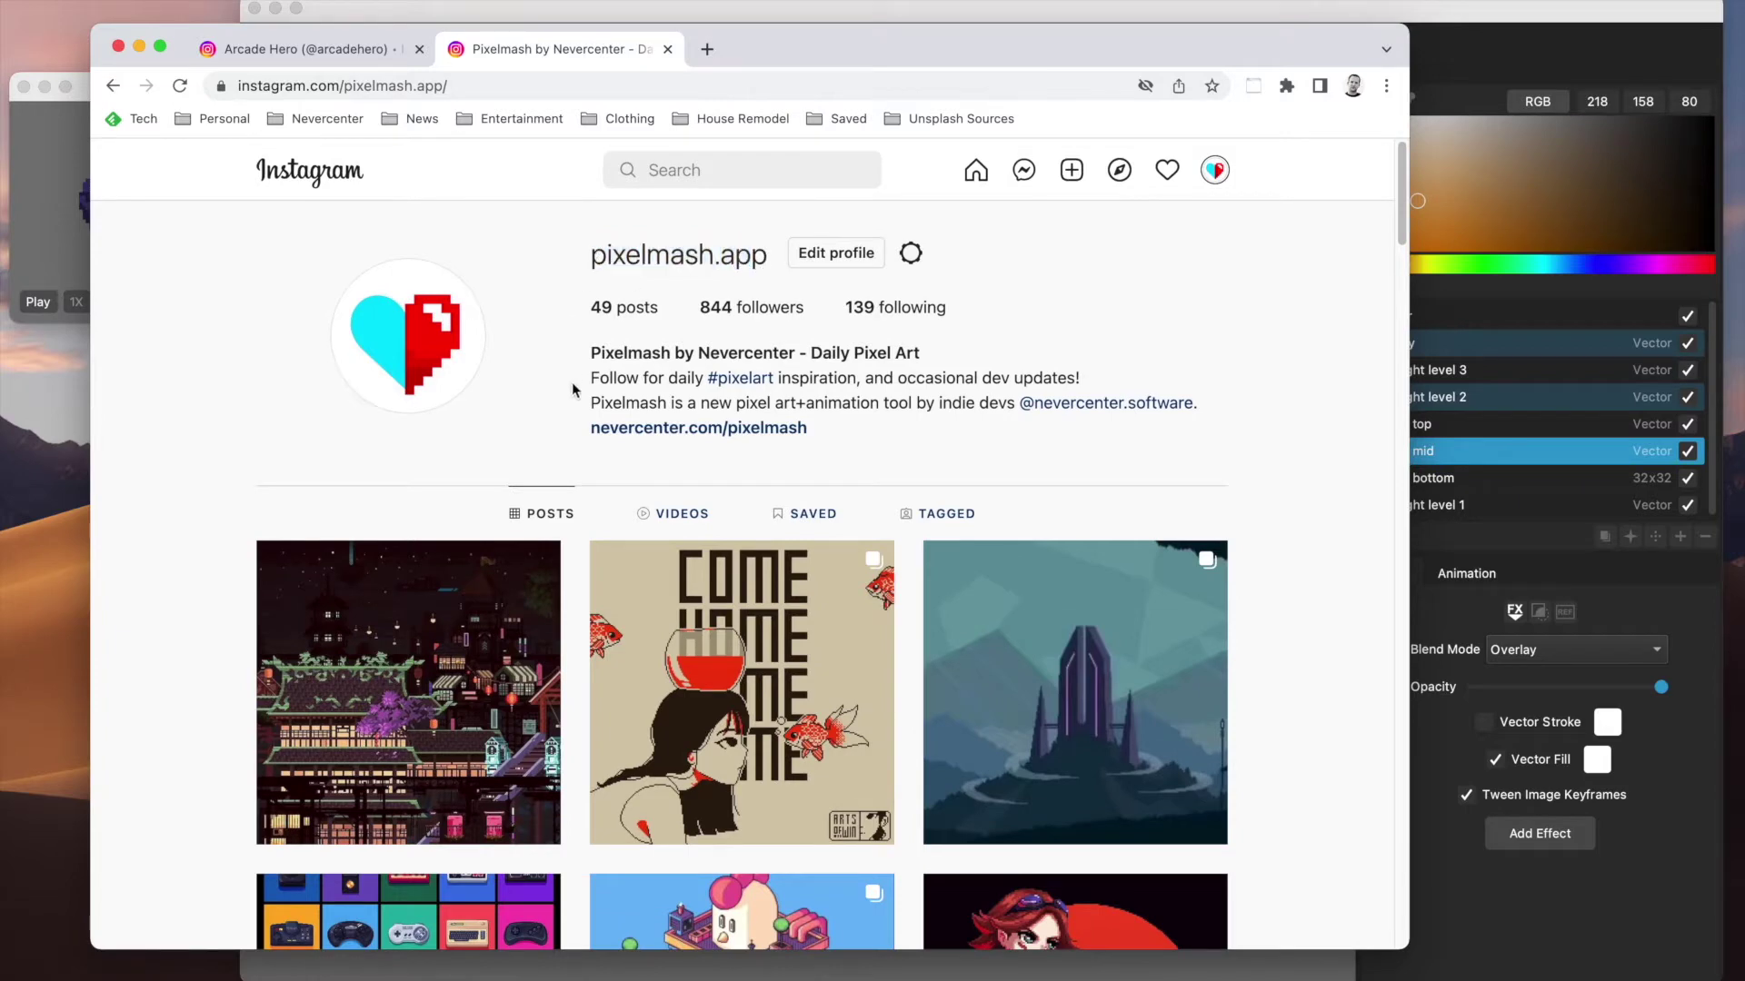
{"action": "scroll", "coordinate": [573, 391], "scroll_direction": "down", "scroll_amount": 5}
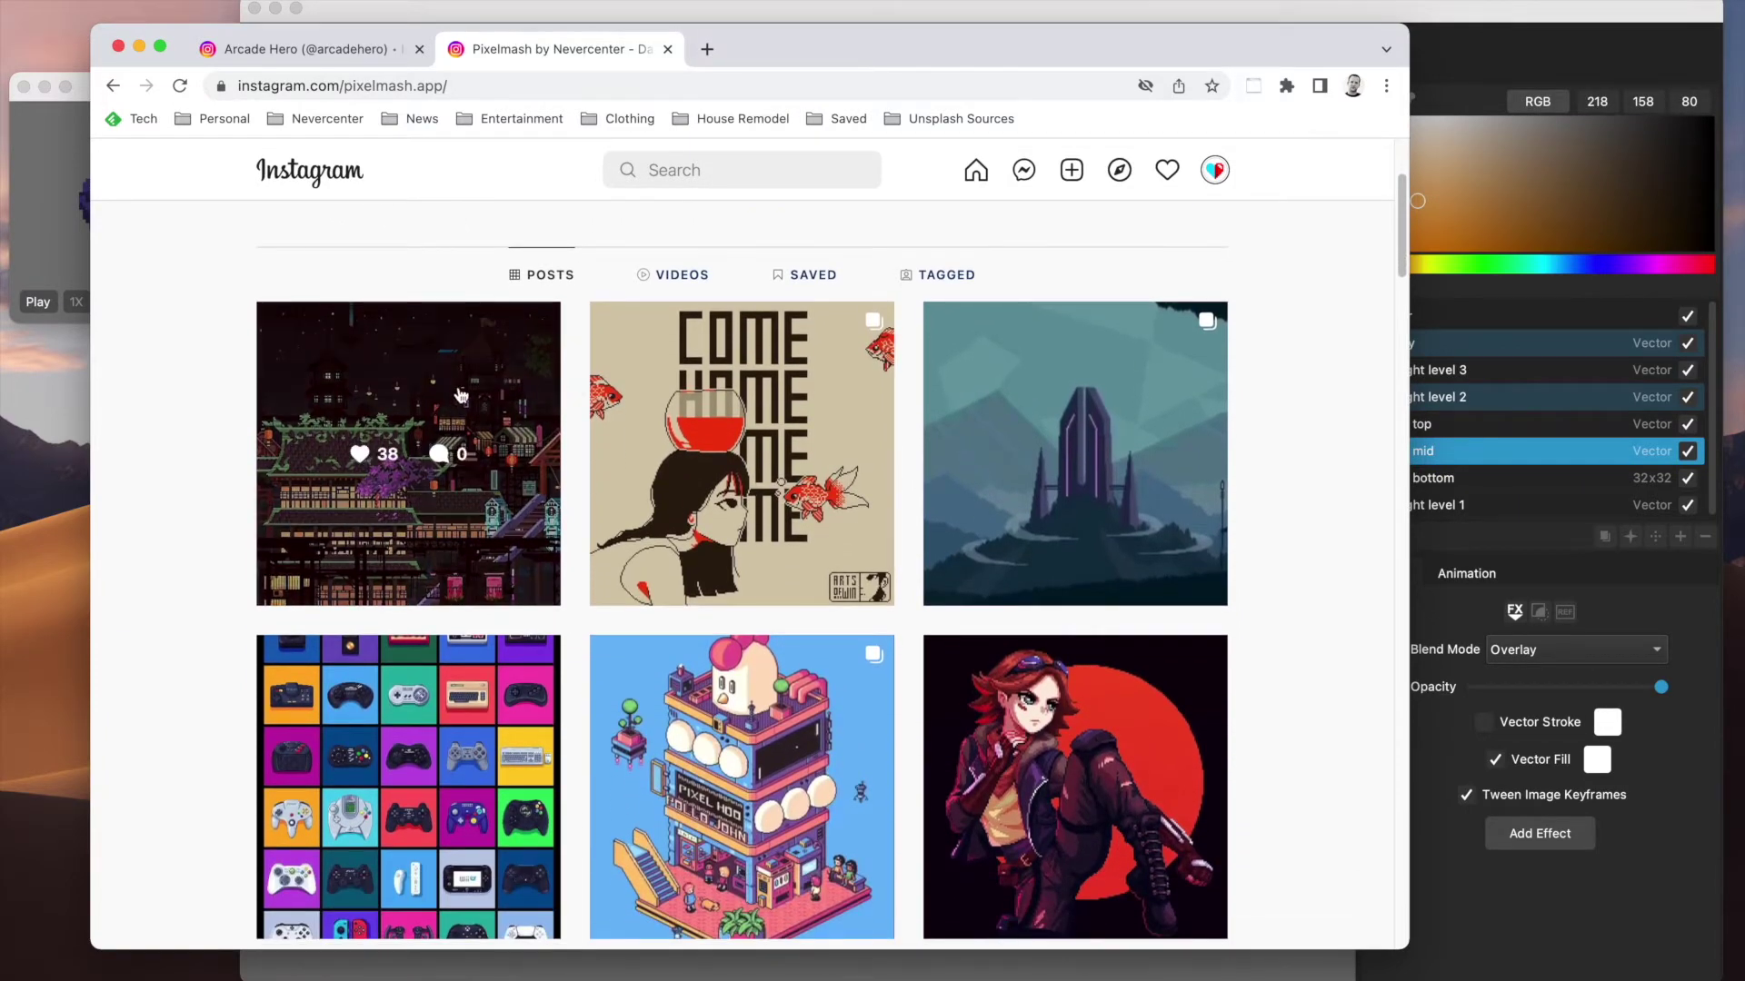
{"action": "scroll", "coordinate": [212, 484], "scroll_direction": "down", "scroll_amount": 2}
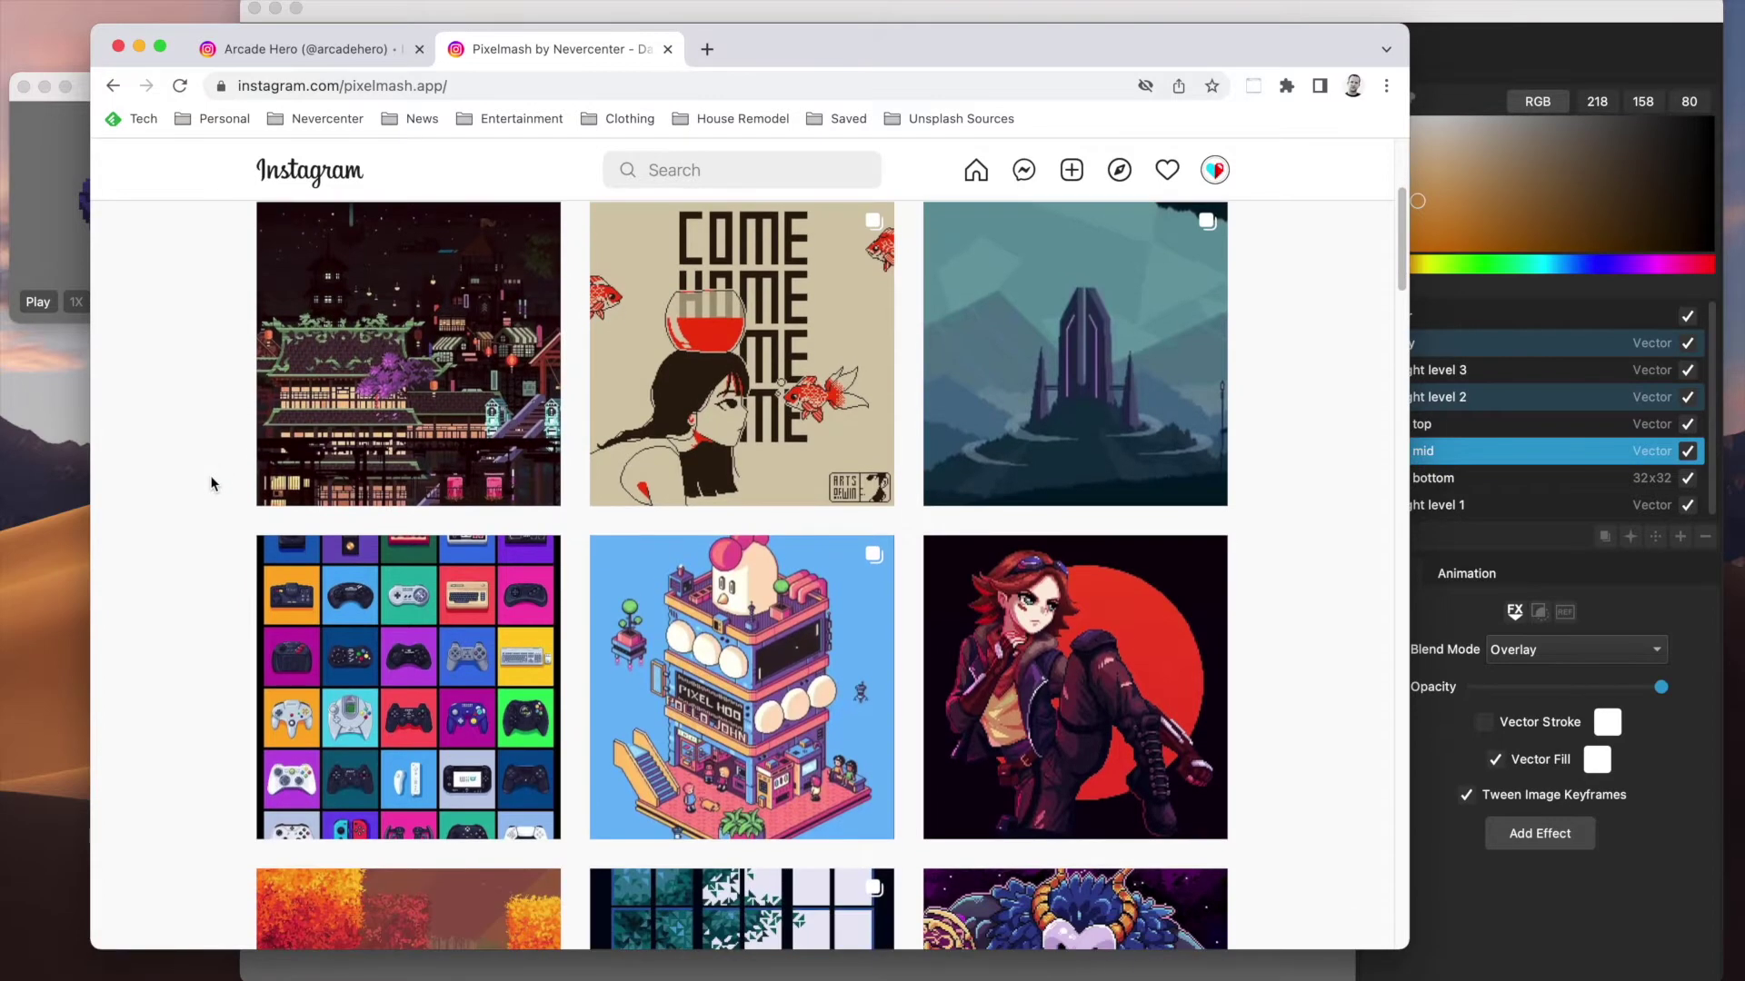
{"action": "scroll", "coordinate": [212, 483], "scroll_direction": "down", "scroll_amount": 5}
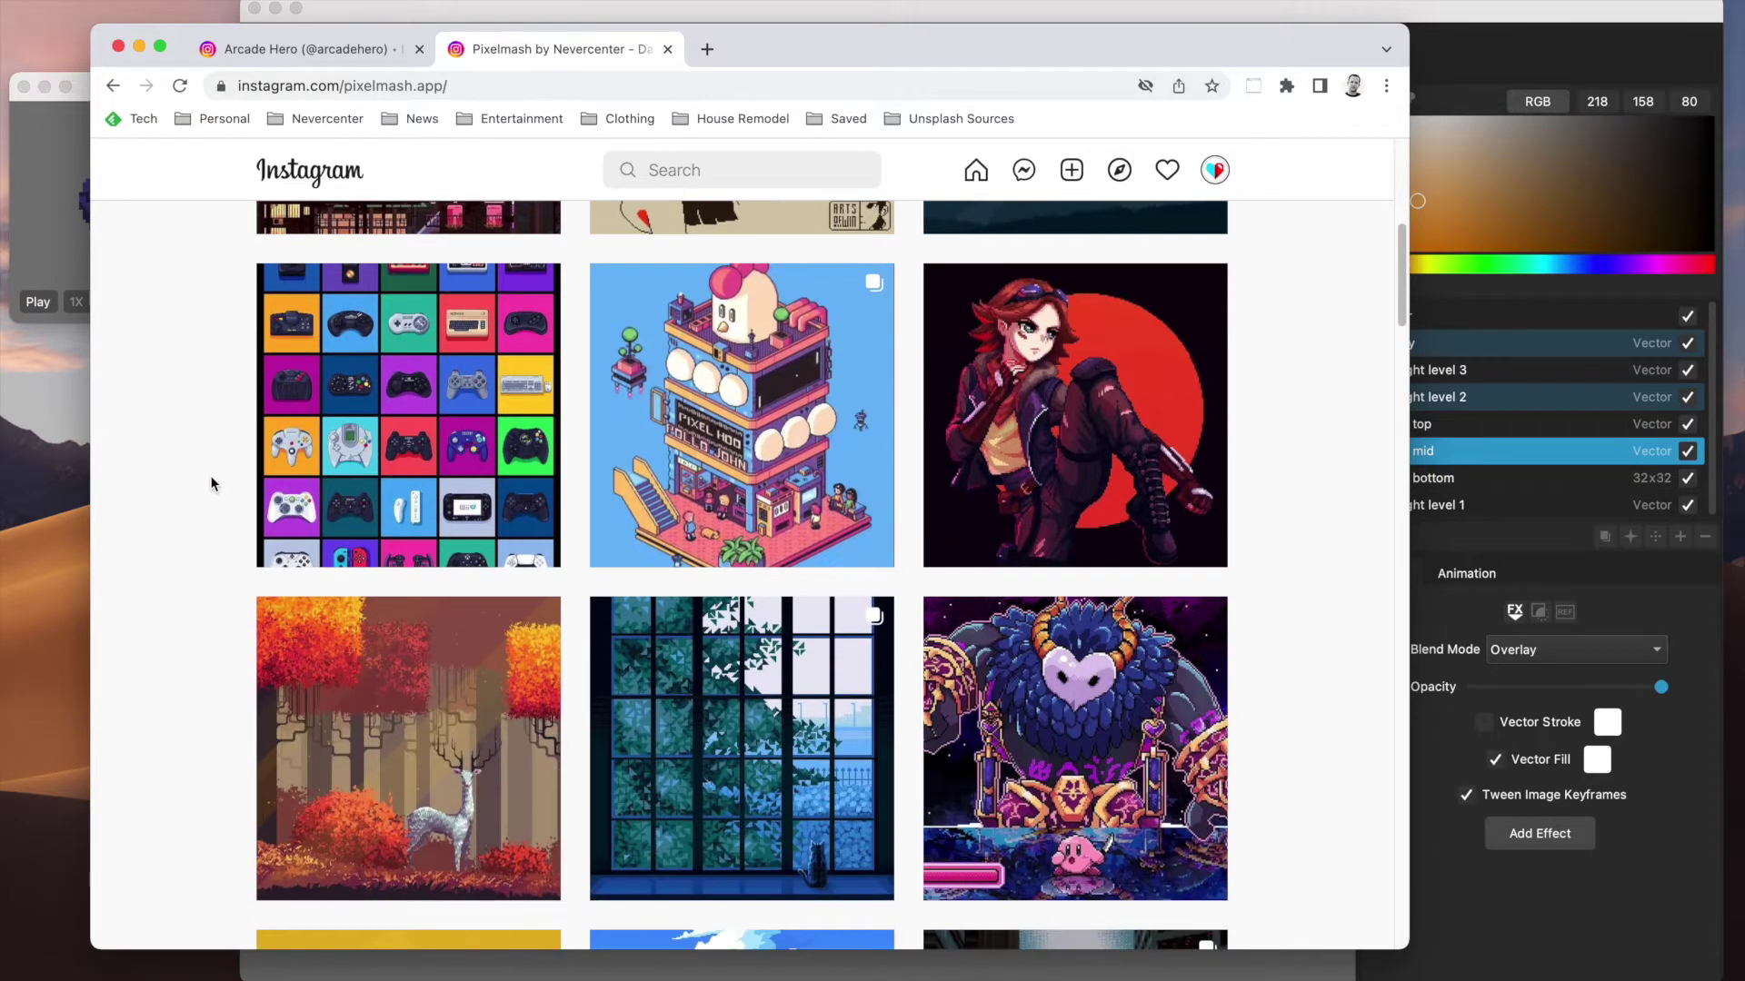
{"action": "scroll", "coordinate": [211, 483], "scroll_direction": "up", "scroll_amount": 5}
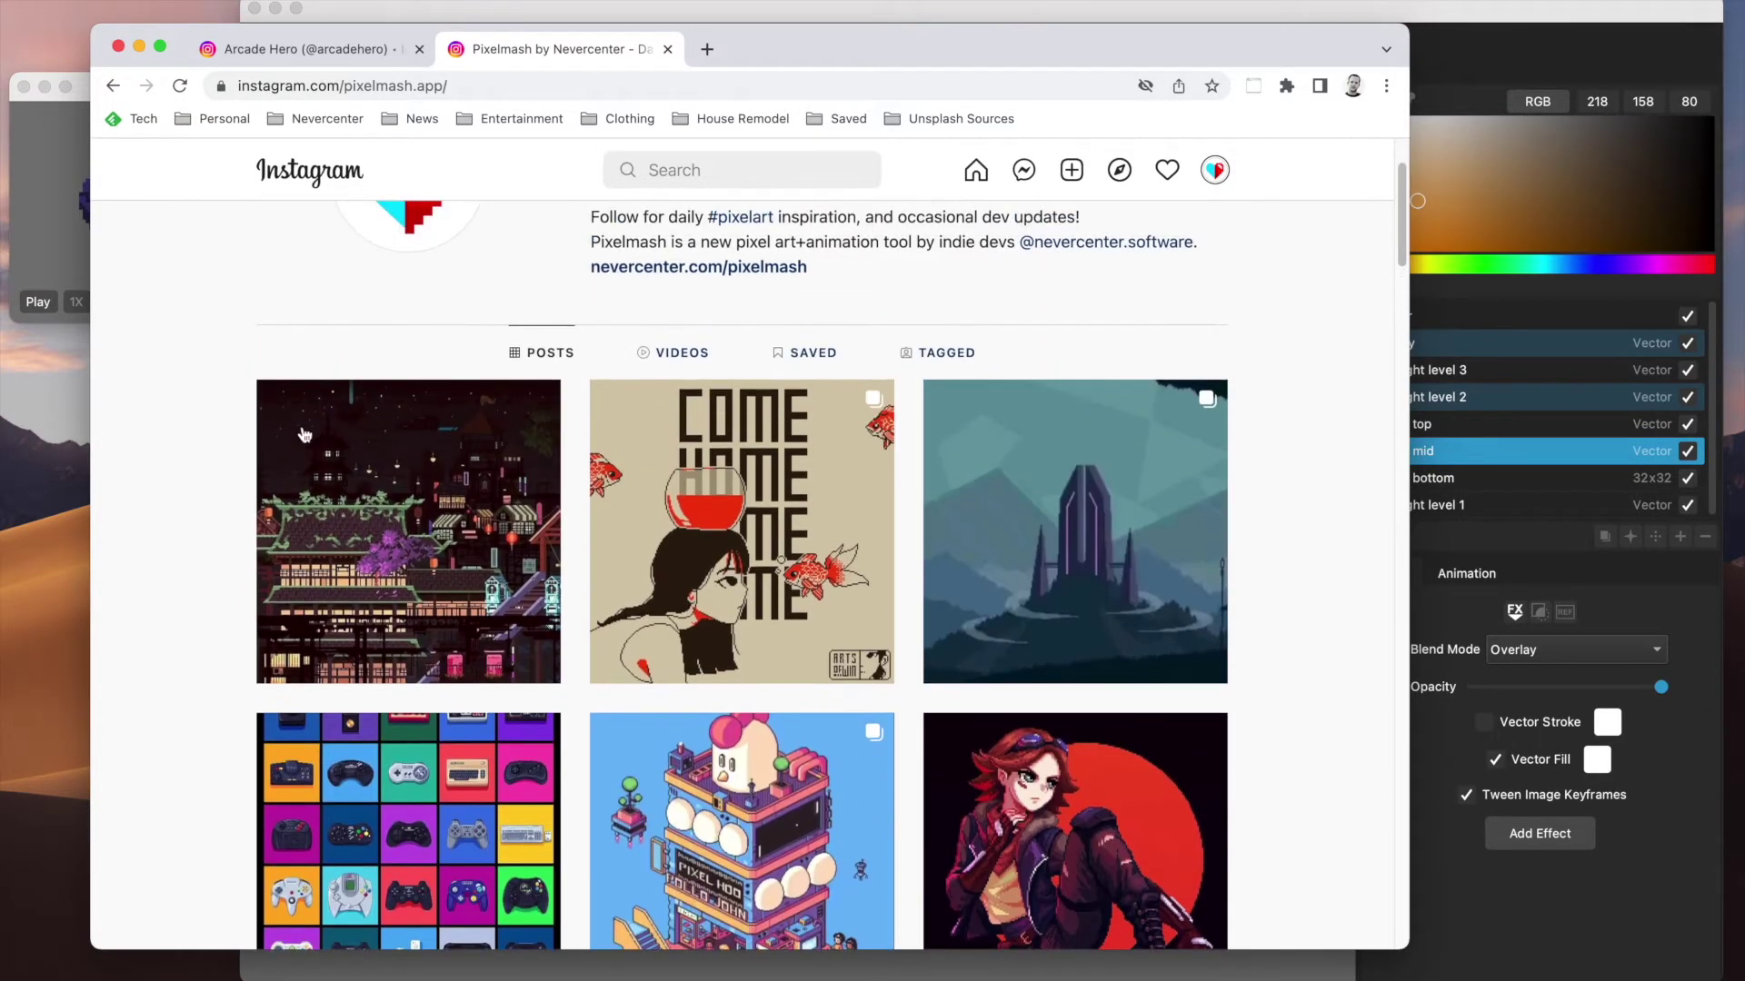
{"action": "scroll", "coordinate": [225, 468], "scroll_direction": "up", "scroll_amount": 2}
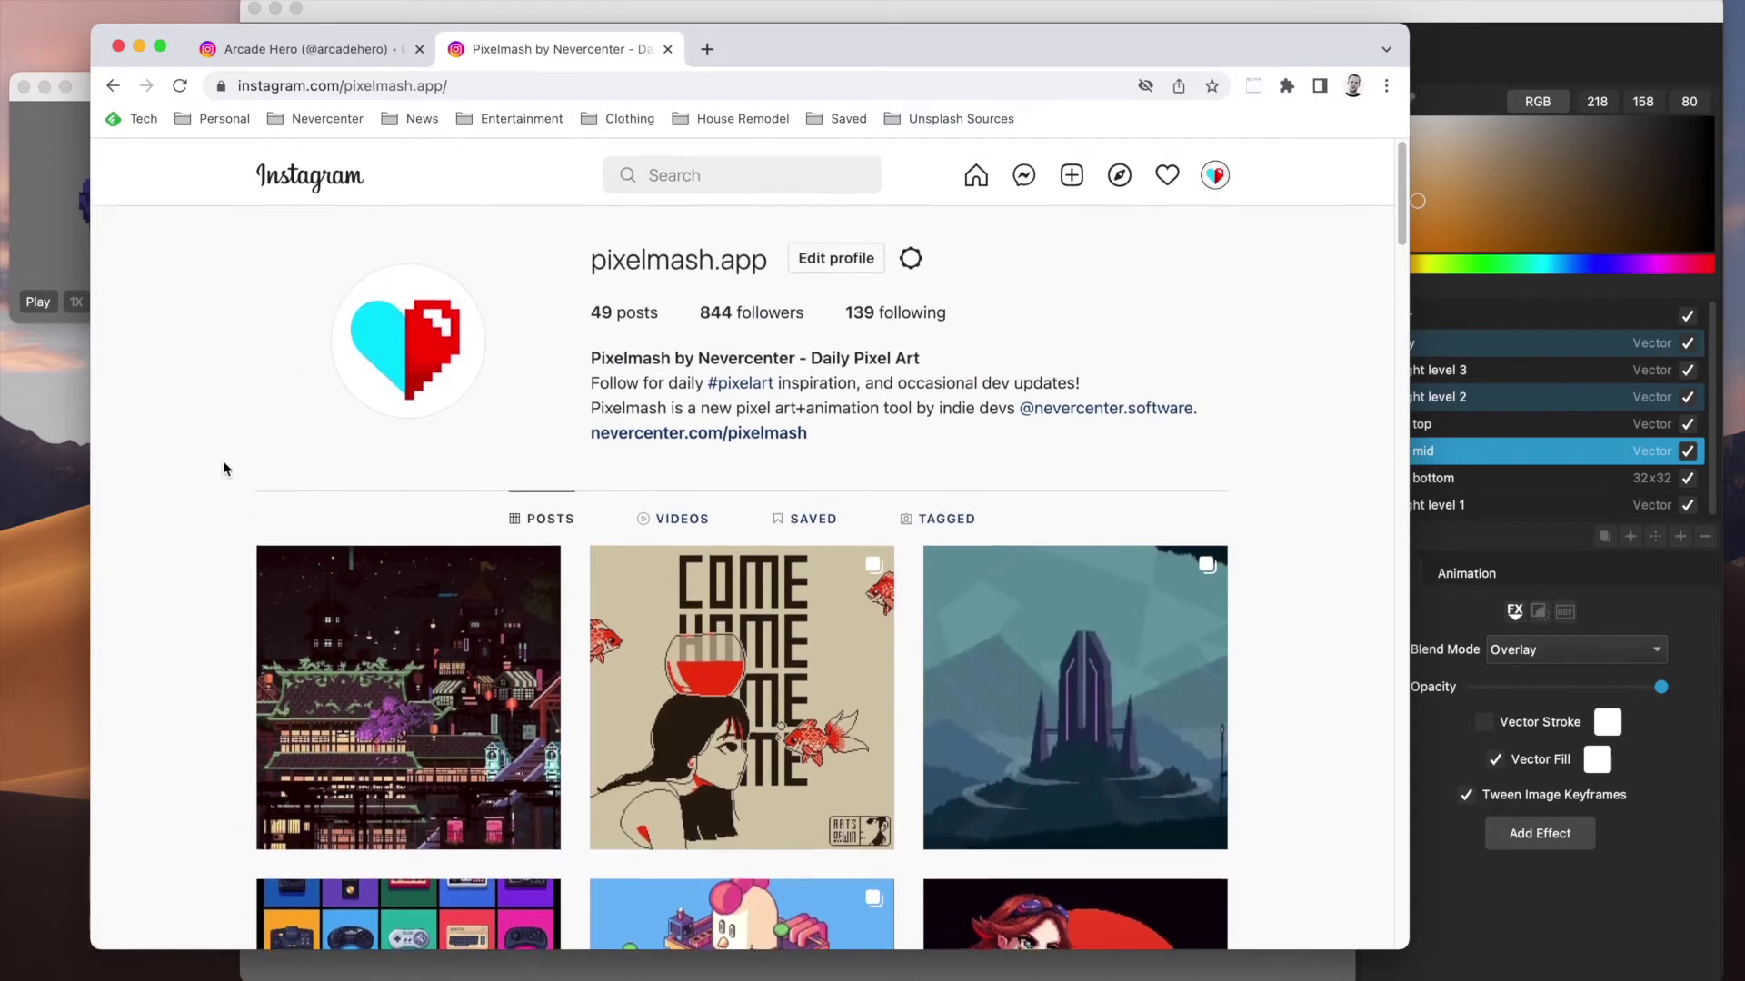
{"action": "left_click", "coordinate": [338, 49]}
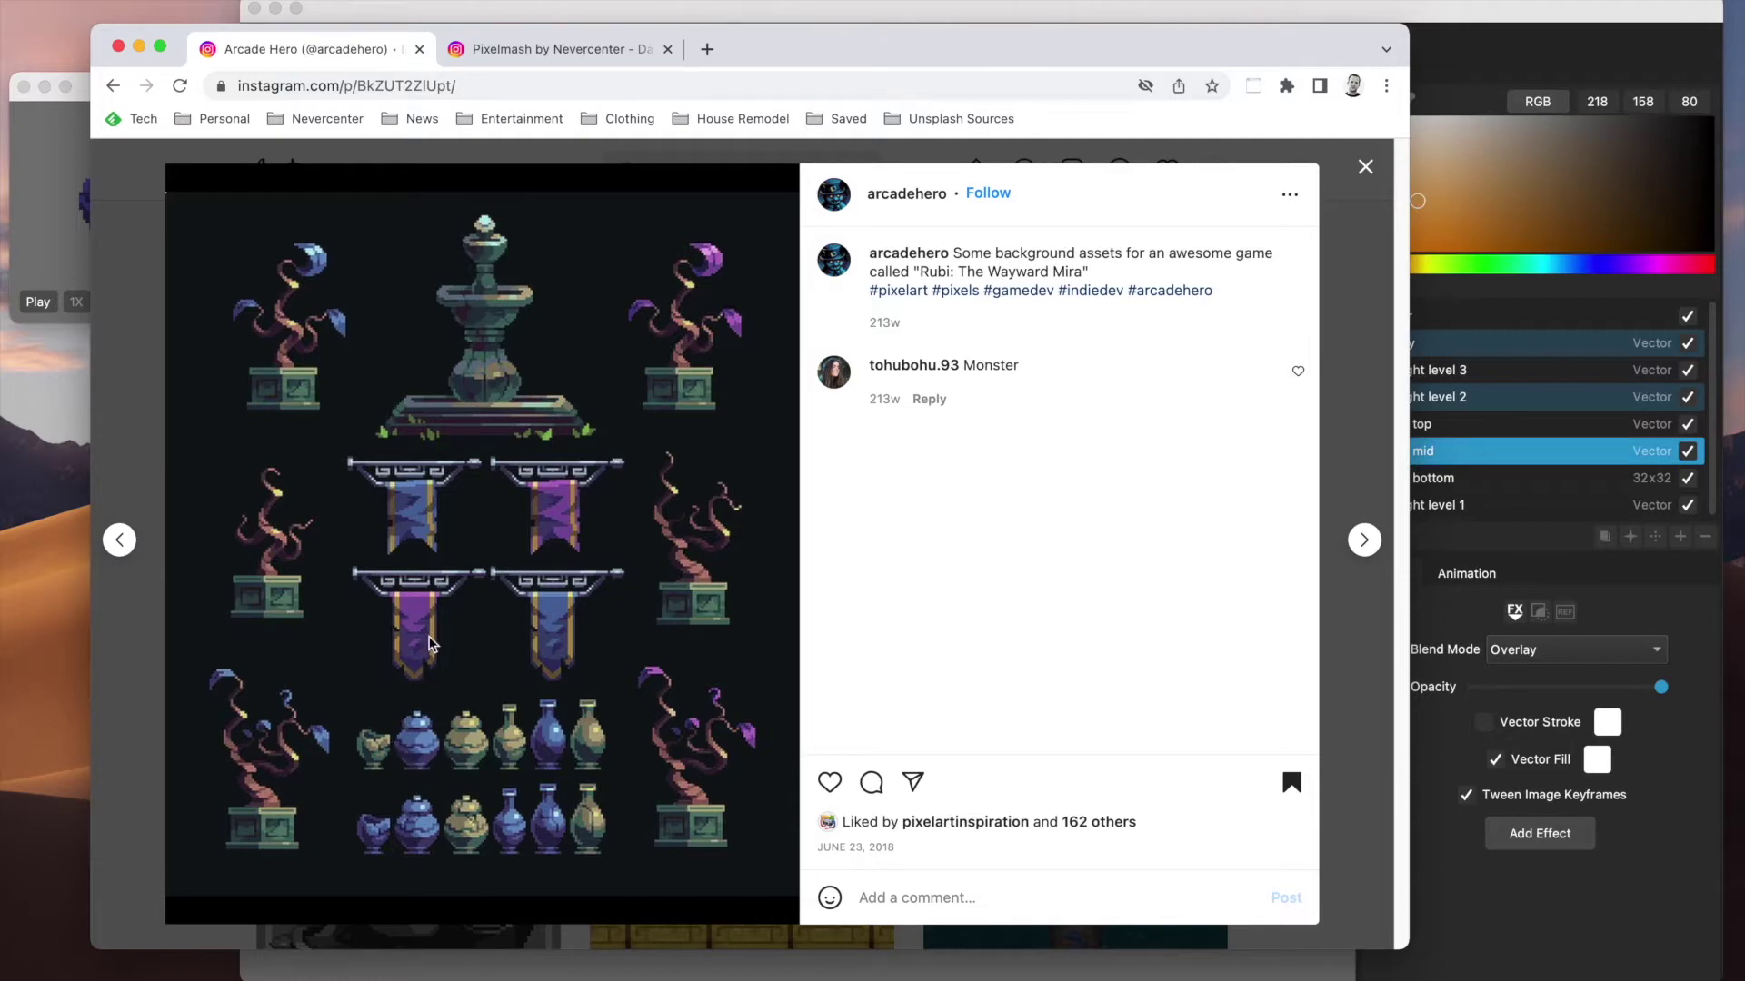
{"action": "left_click", "coordinate": [139, 46]}
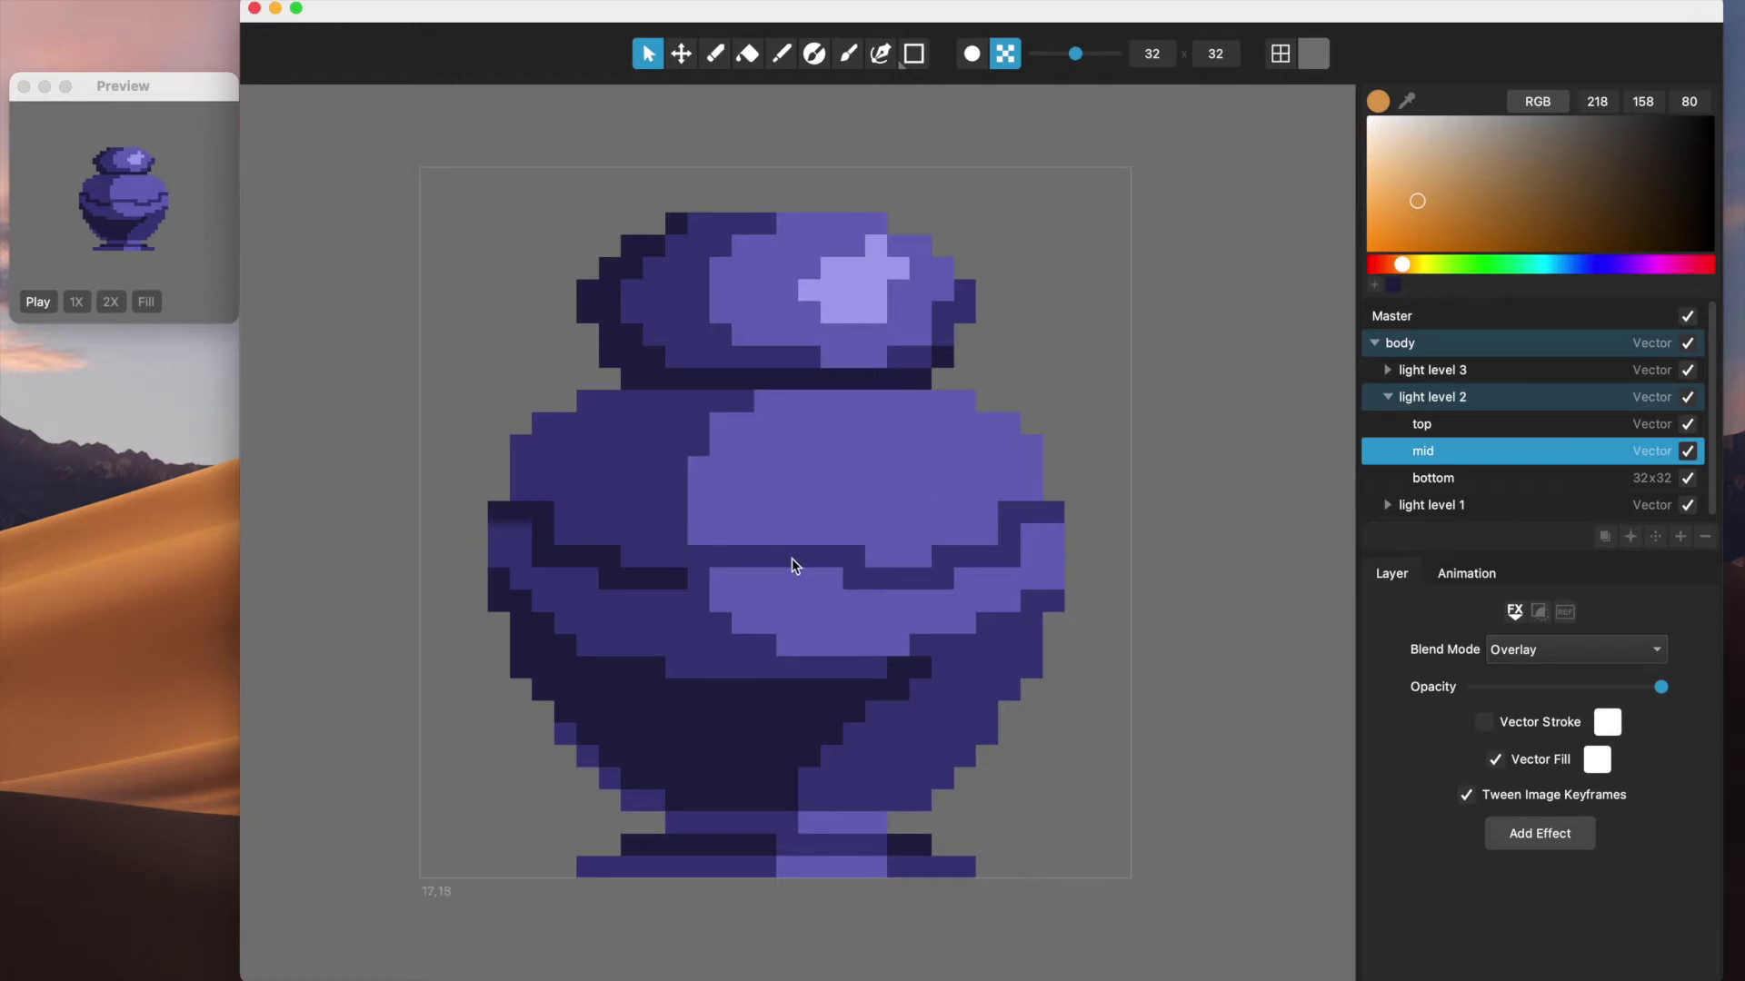
Select light level 3, collapse light level 2, and add a 32x32 pixel layer above it
{"action": "left_click", "coordinate": [1410, 368]}
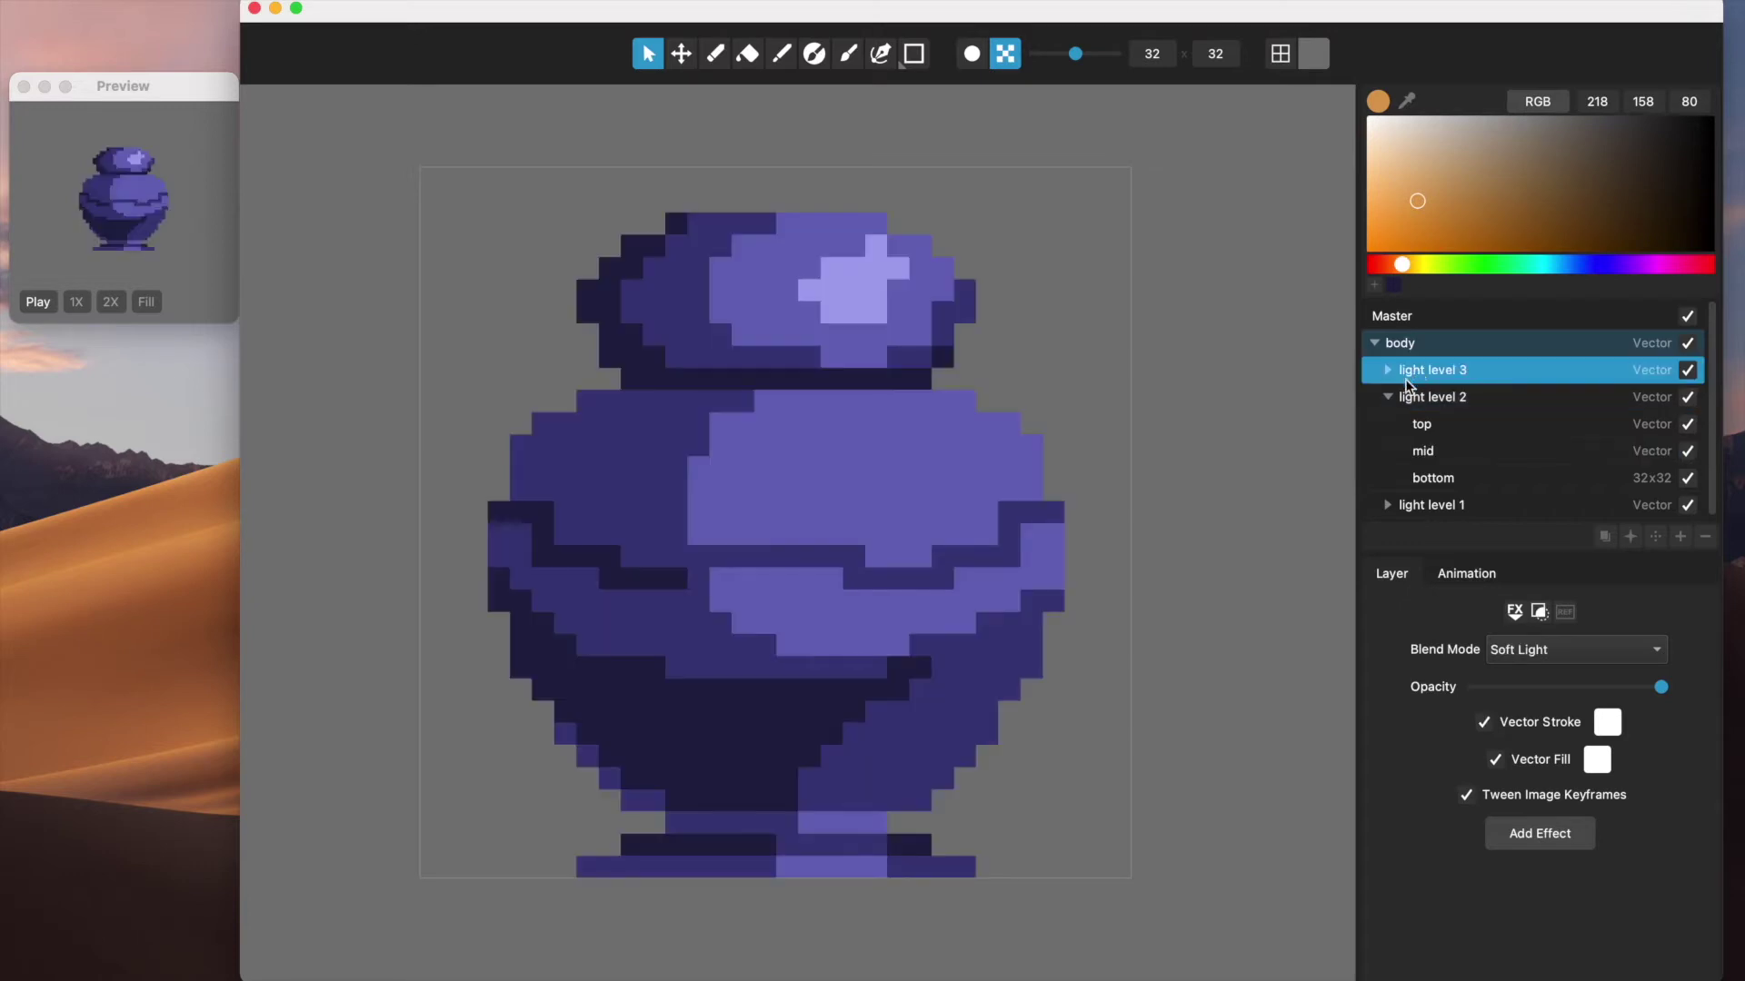
{"action": "left_click", "coordinate": [1388, 397]}
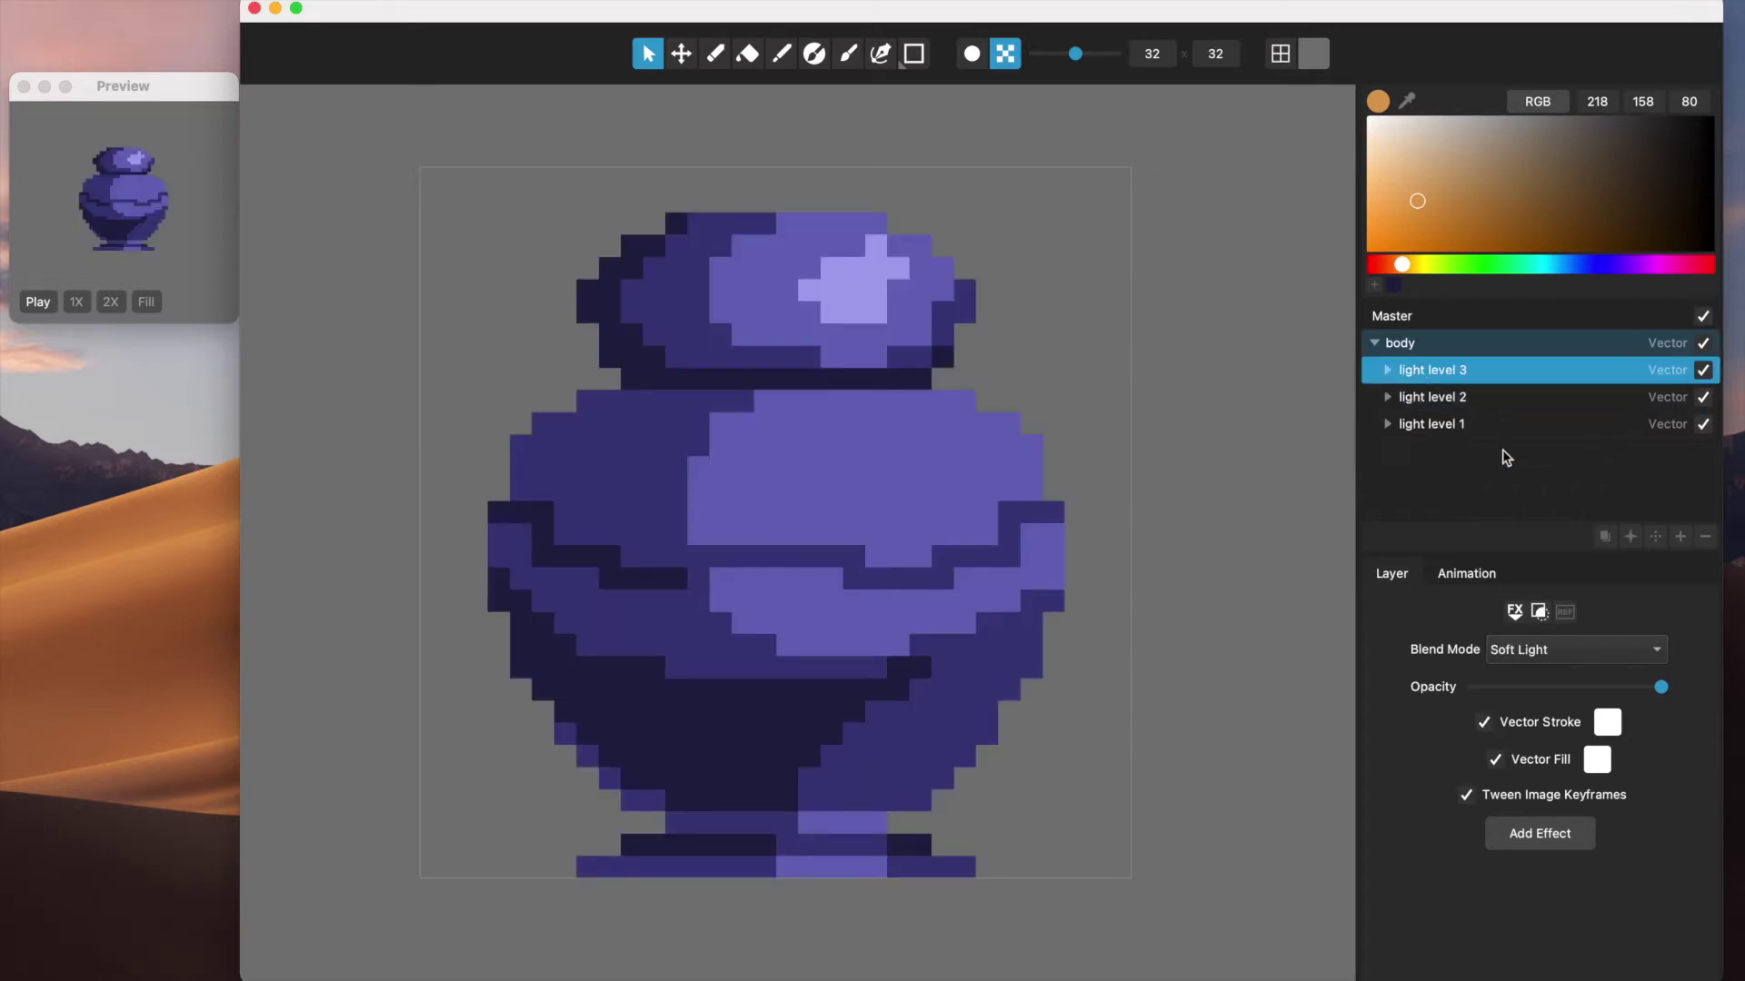
{"action": "left_click", "coordinate": [1656, 536]}
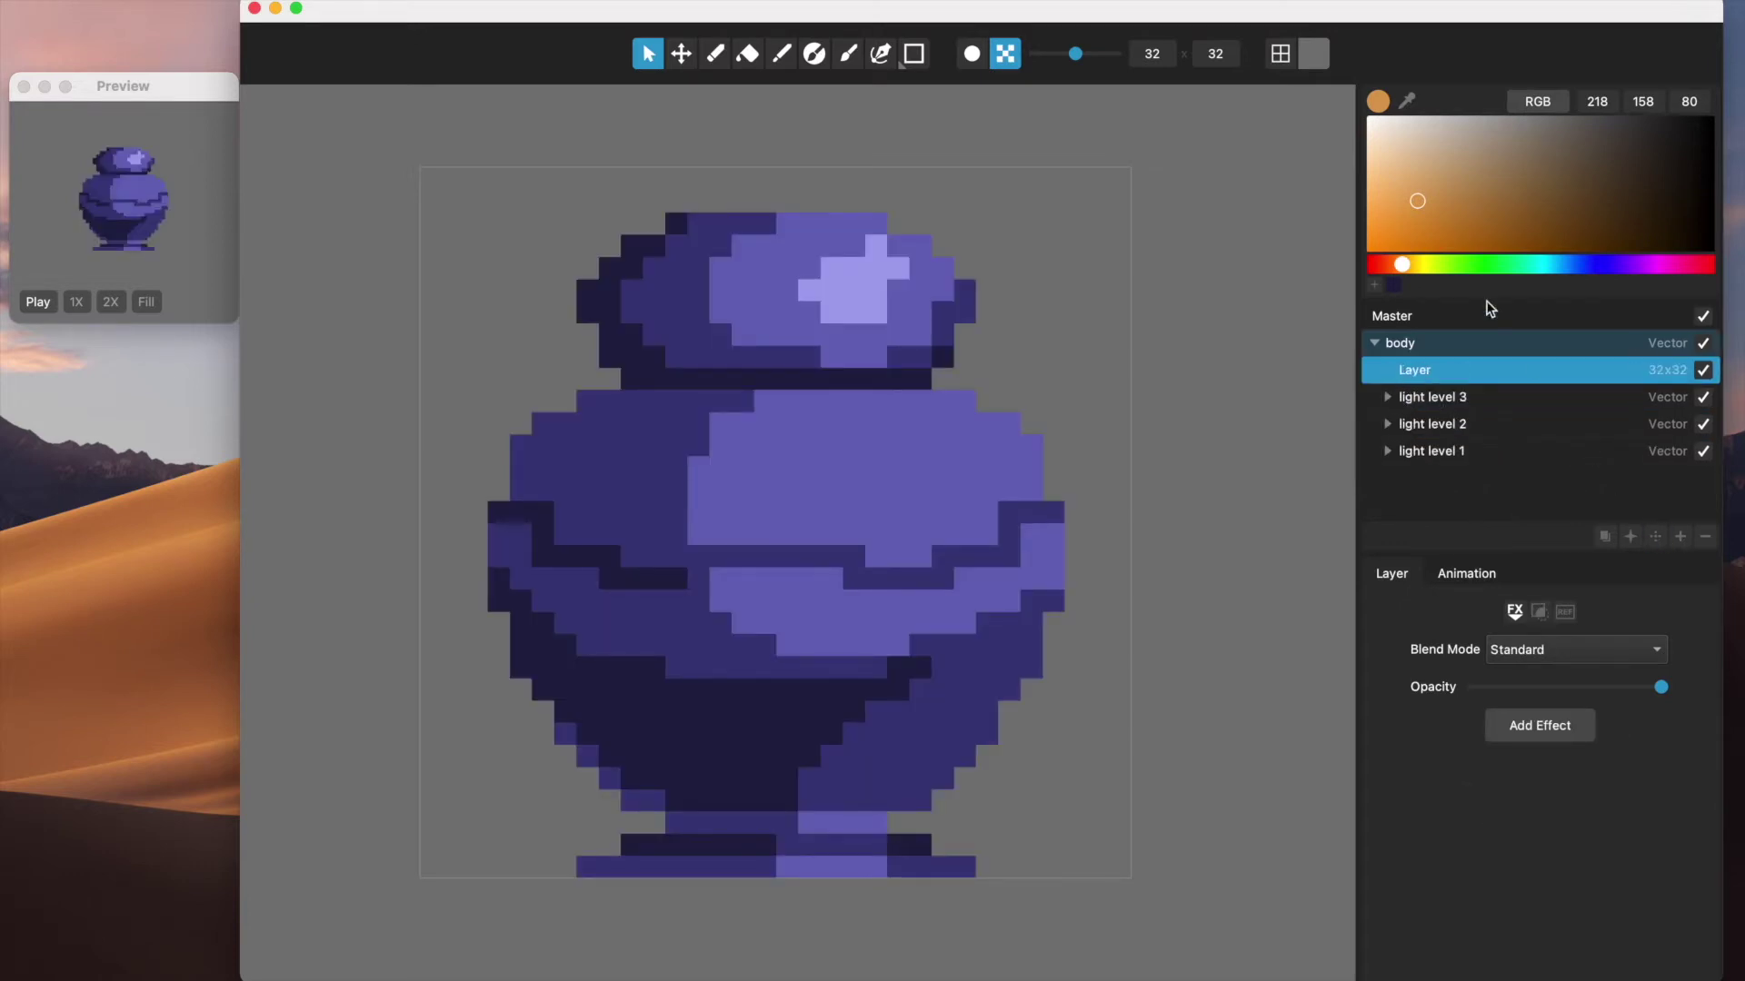
{"action": "left_click", "coordinate": [845, 56]}
Paint a broad orange diagonal stripe across the urn, clip it to the urn, and shift it down
{"action": "left_click_drag", "start_coordinate": [1424, 215], "coordinate": [1367, 235]}
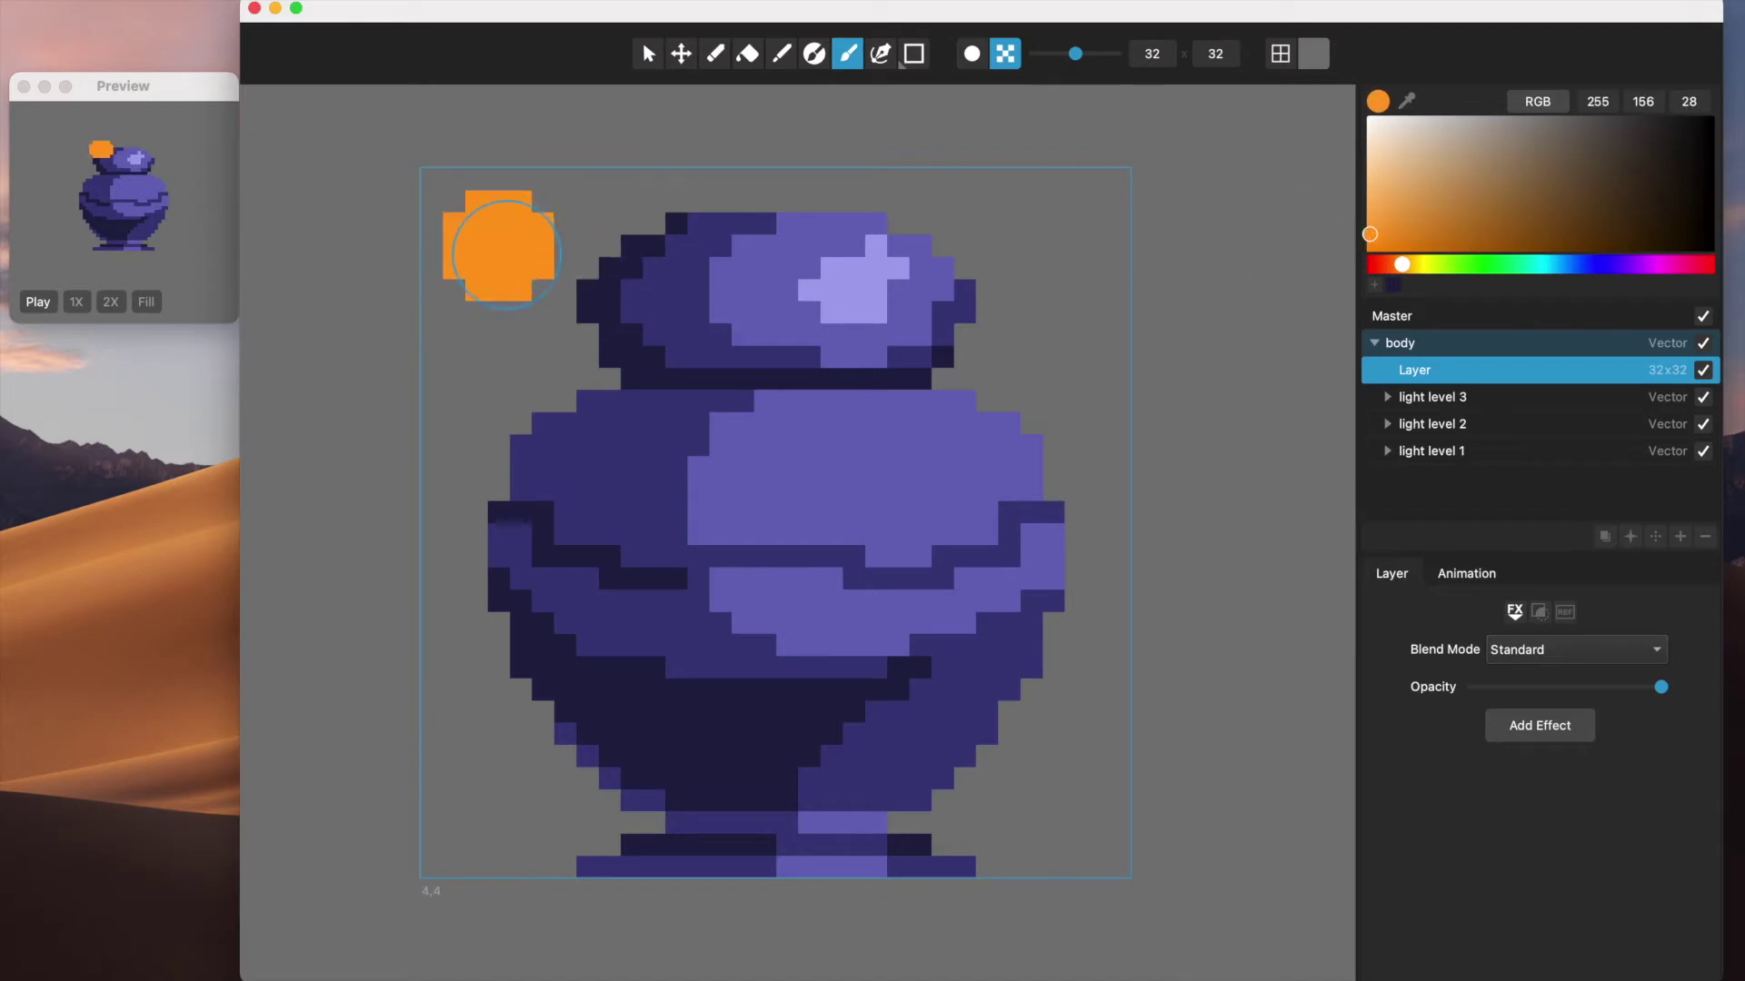
{"action": "mouse_move", "coordinate": [520, 265]}
{"action": "left_mouse_down"}
{"action": "mouse_move", "coordinate": [806, 545]}
{"action": "mouse_move", "coordinate": [970, 655]}
{"action": "mouse_move", "coordinate": [1036, 759]}
{"action": "left_mouse_up"}
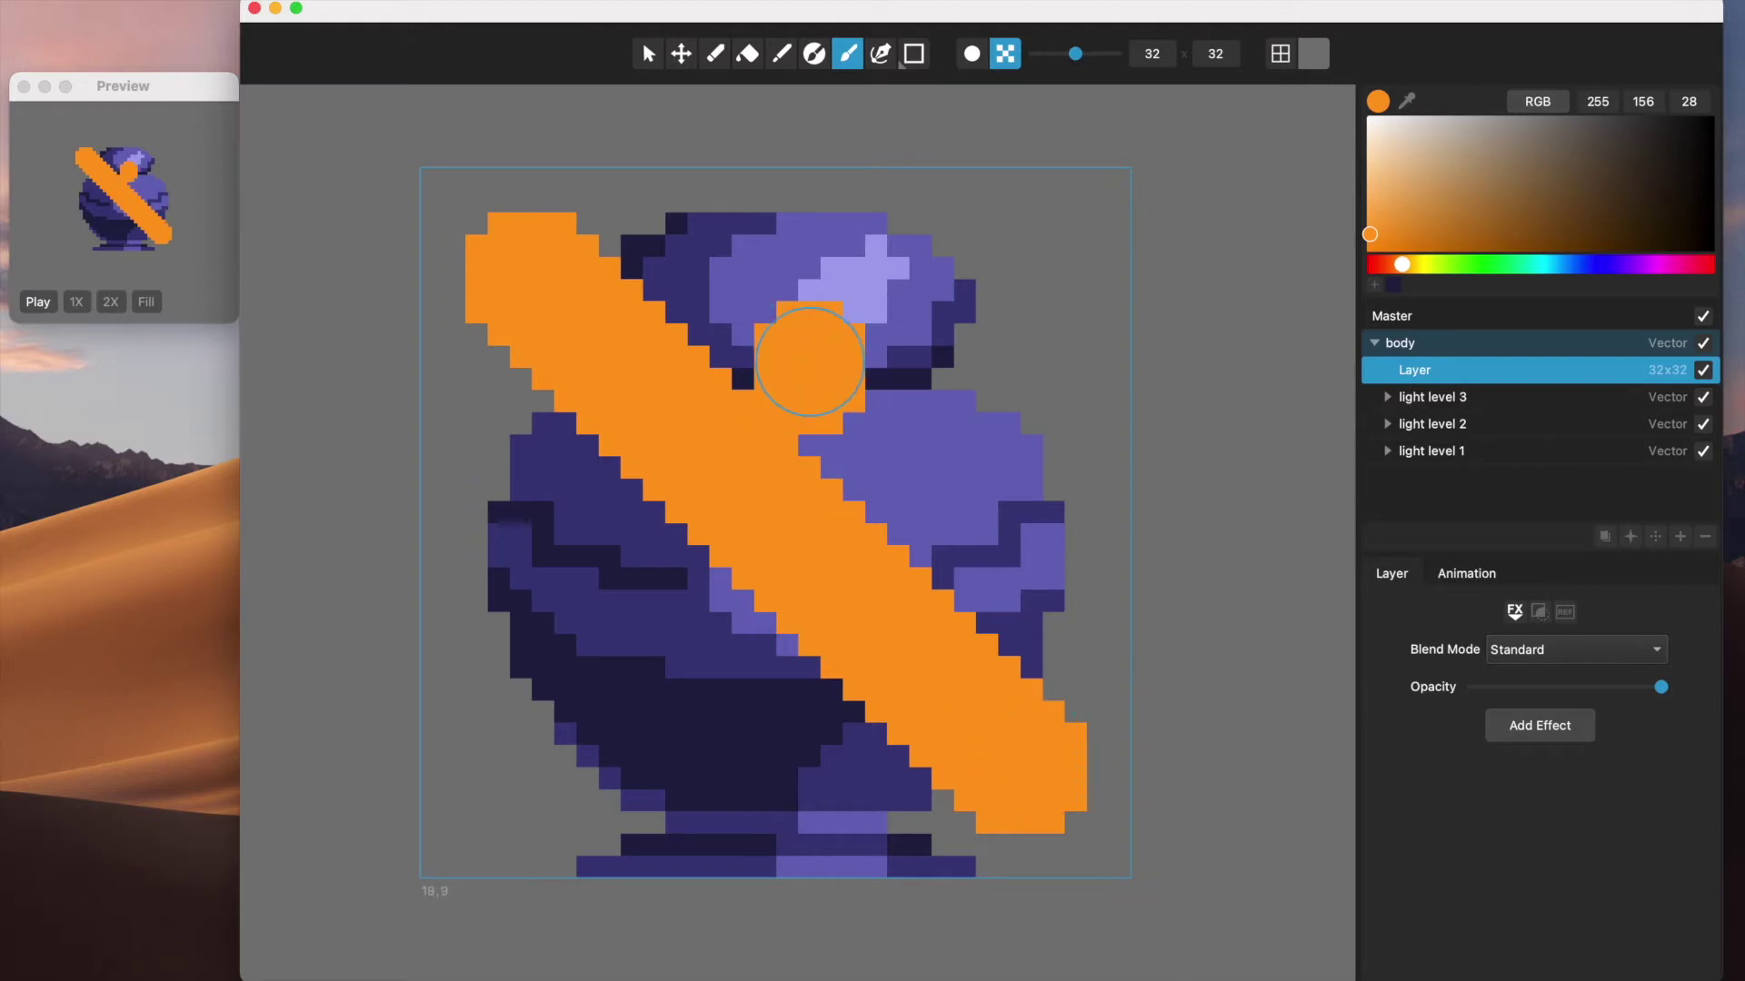
{"action": "key", "text": "v"}
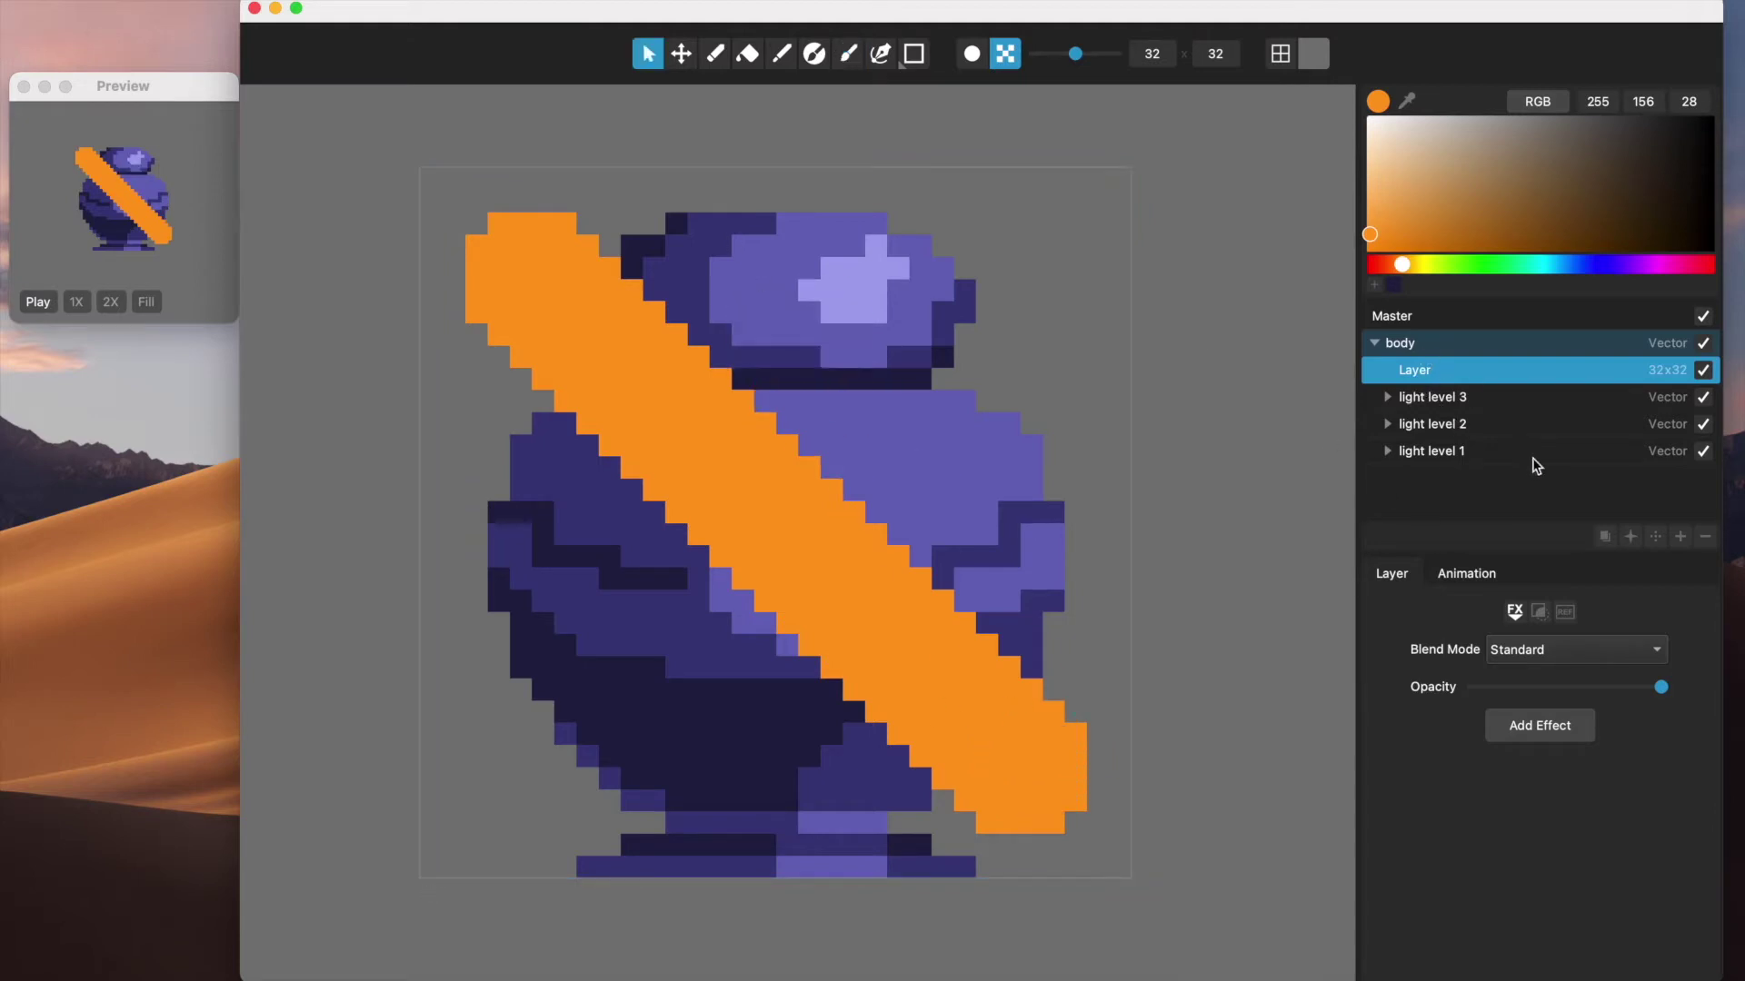
{"action": "left_click", "coordinate": [1540, 611]}
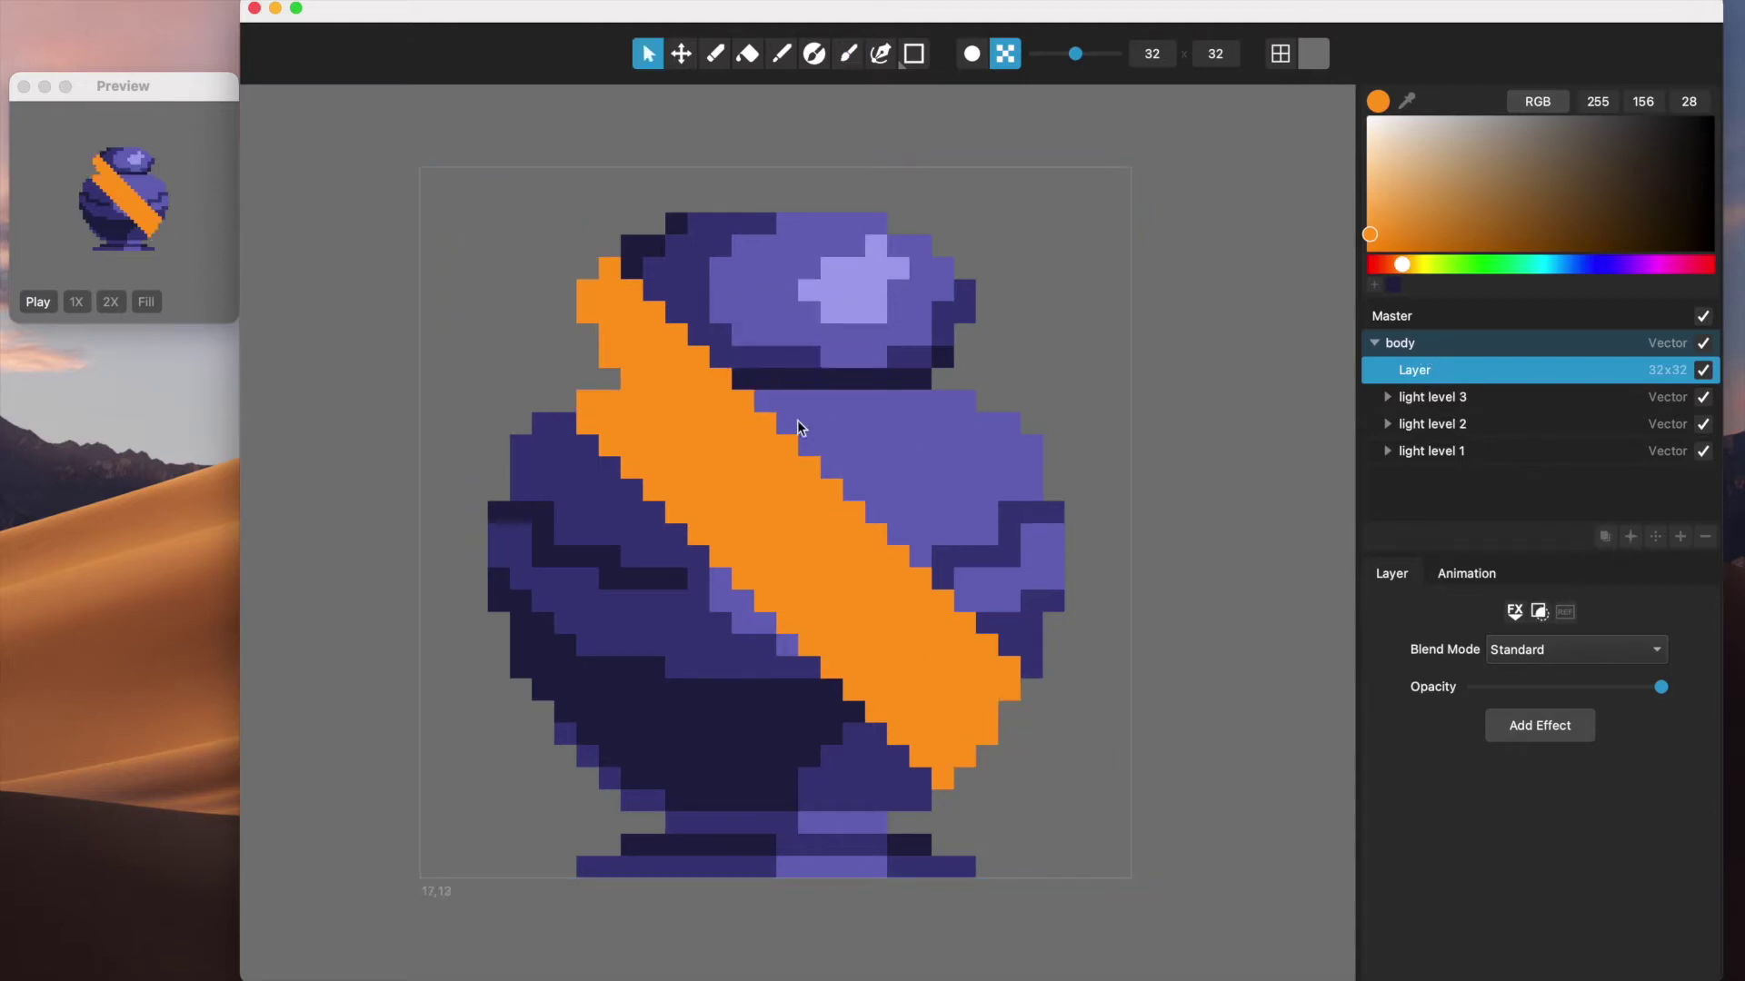
{"action": "left_click", "coordinate": [682, 53]}
{"action": "mouse_move", "coordinate": [684, 379]}
{"action": "left_mouse_down"}
{"action": "mouse_move", "coordinate": [673, 494]}
{"action": "mouse_move", "coordinate": [712, 397]}
{"action": "mouse_move", "coordinate": [673, 464]}
{"action": "mouse_move", "coordinate": [690, 443]}
{"action": "left_mouse_up"}
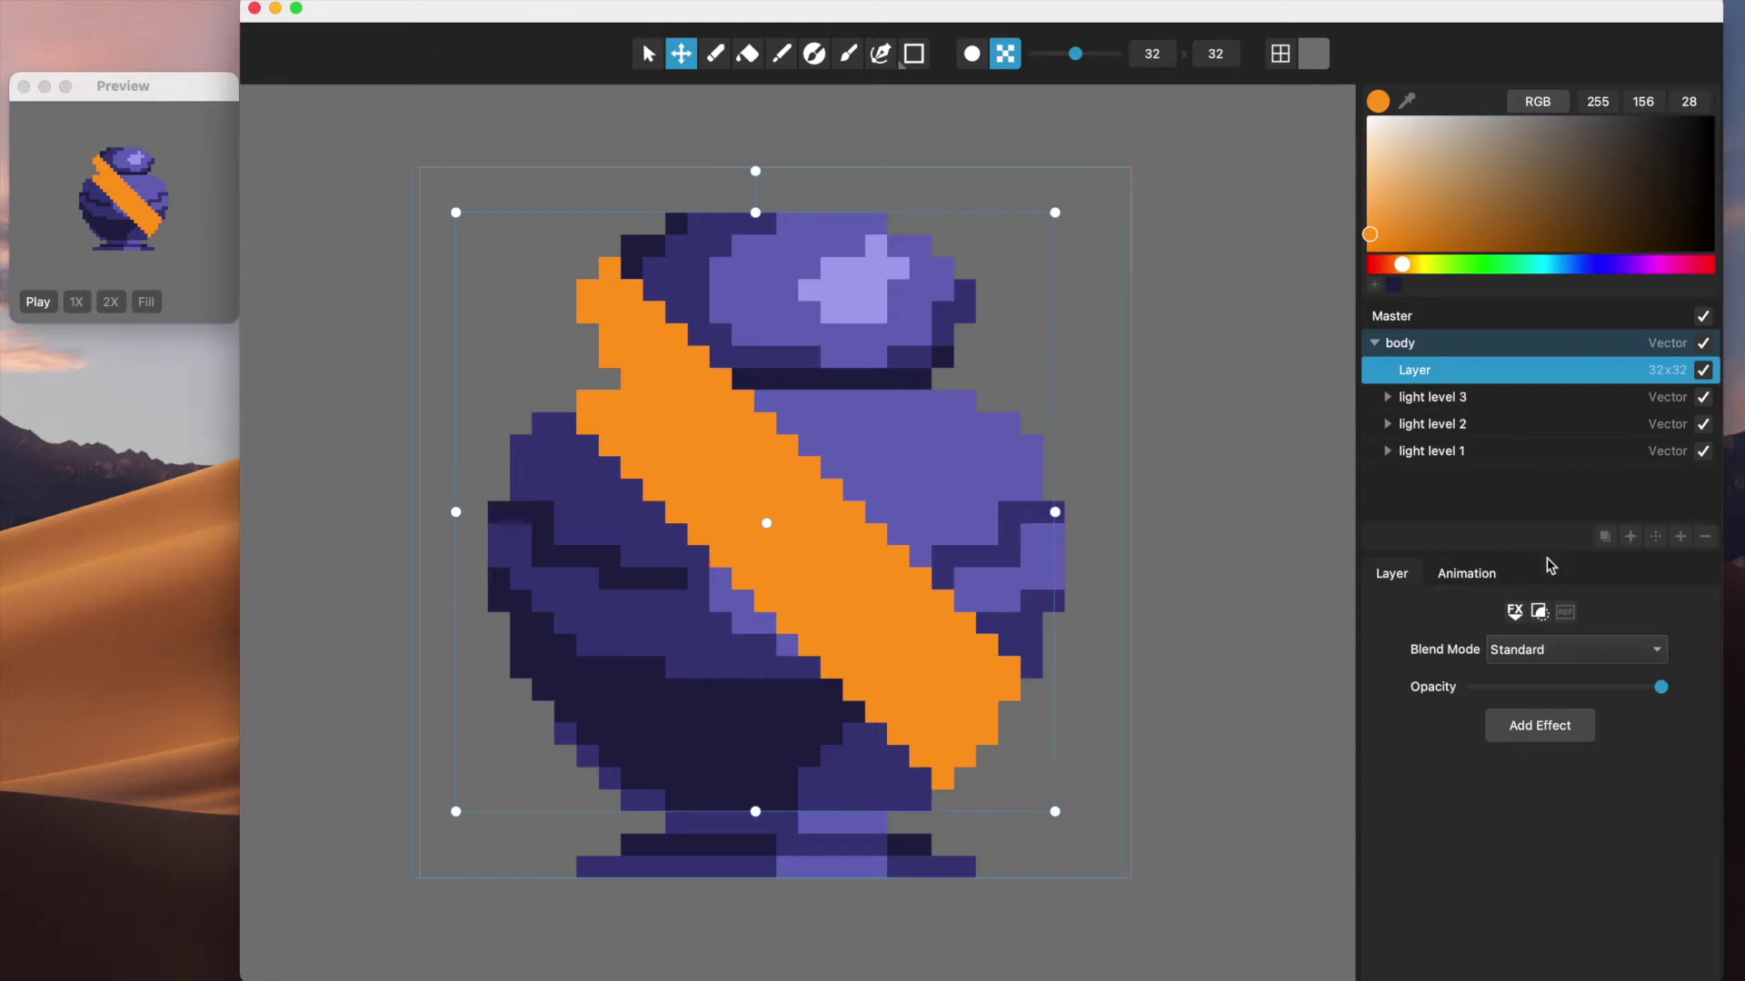
Try Standard and Screen blend modes on the stripe, nudging it down and back up
{"action": "left_click", "coordinate": [1612, 651]}
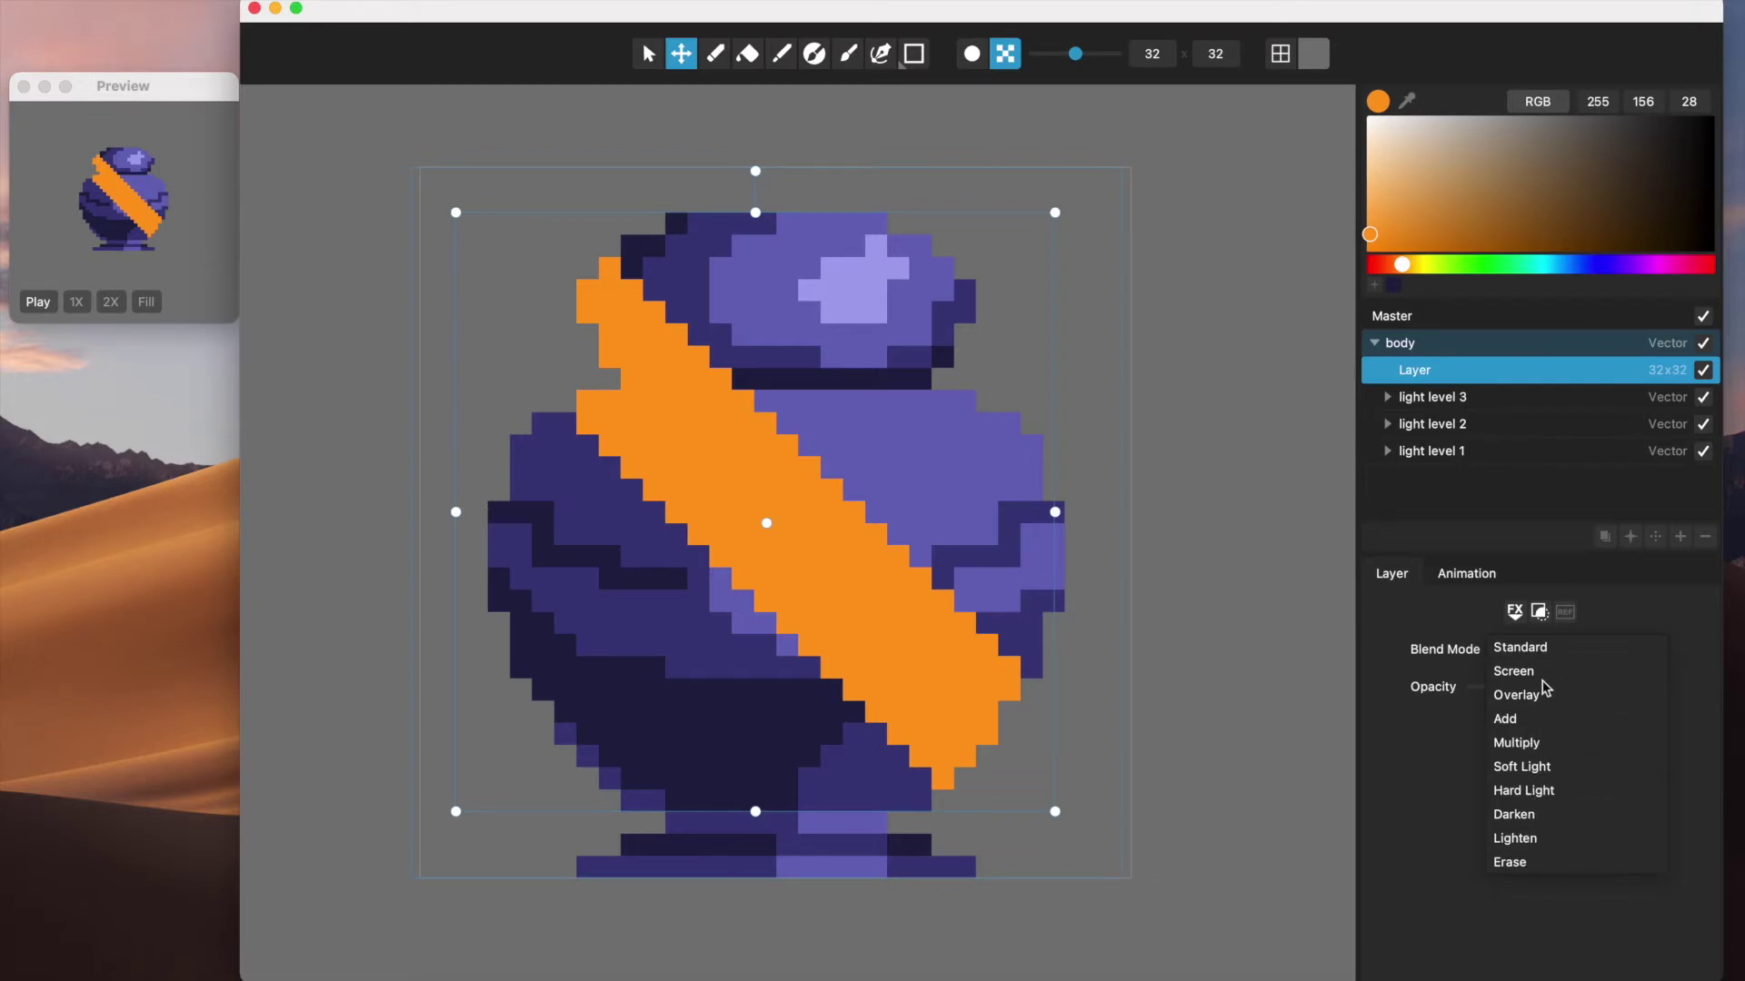
{"action": "left_click", "coordinate": [1545, 648]}
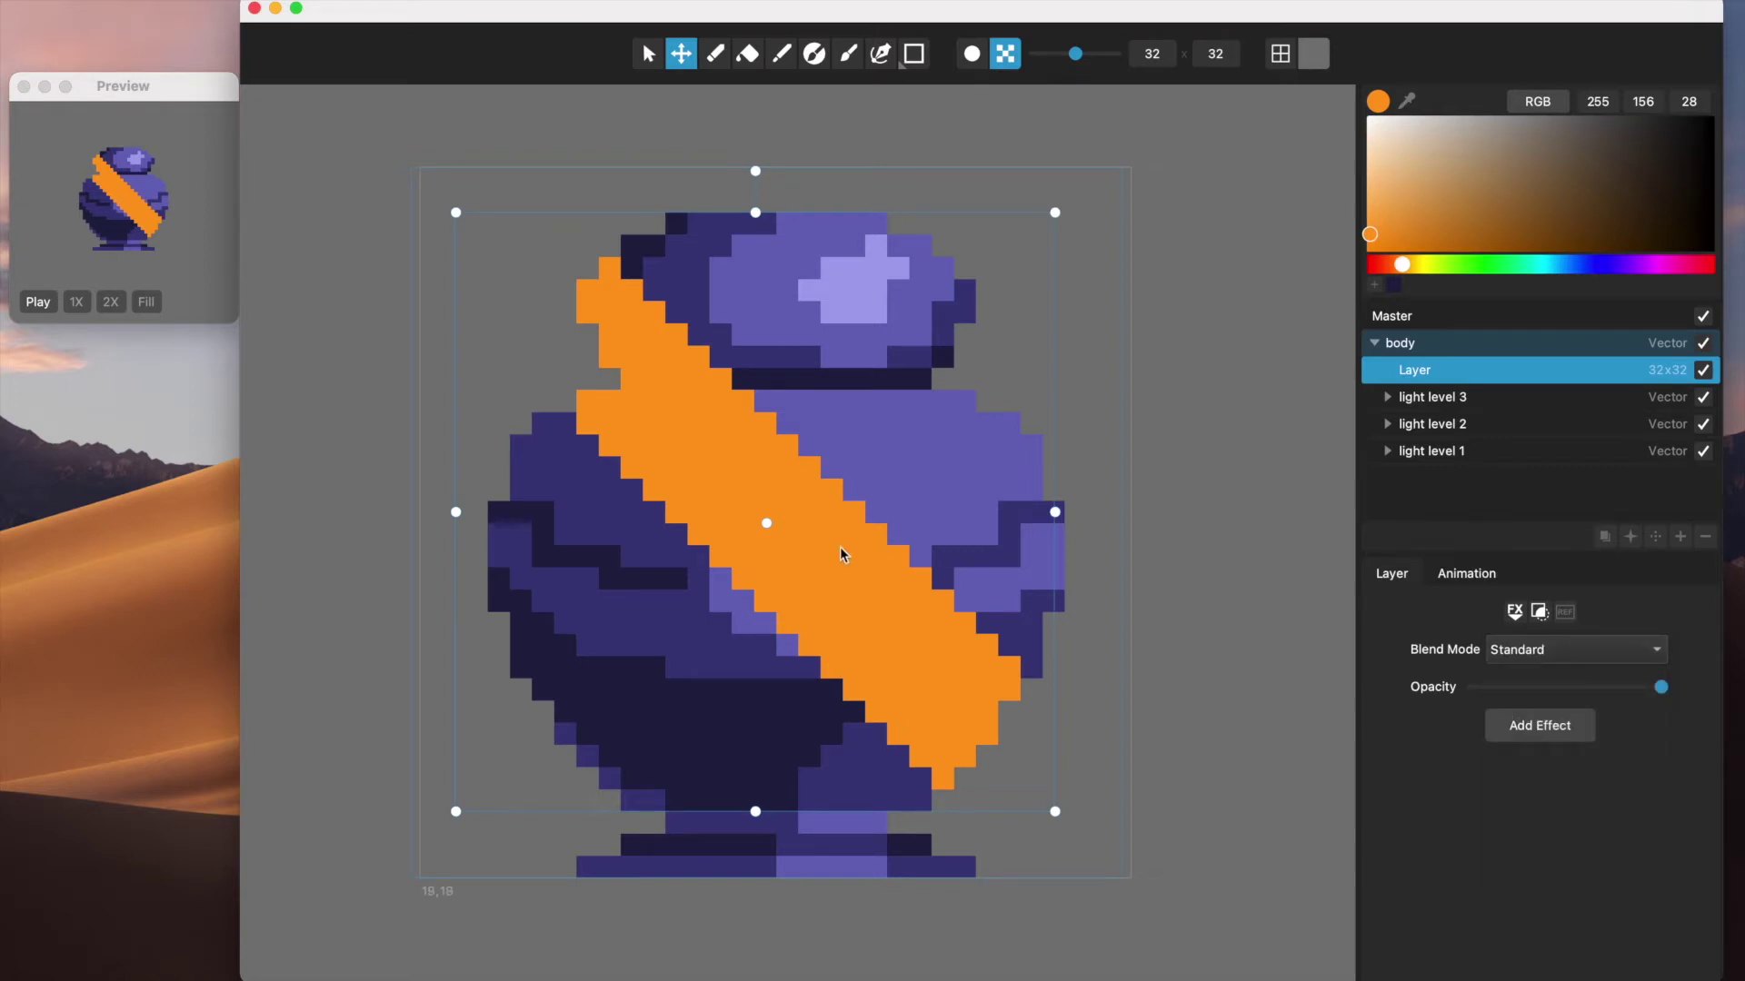
{"action": "left_click_drag", "start_coordinate": [739, 448], "coordinate": [737, 467]}
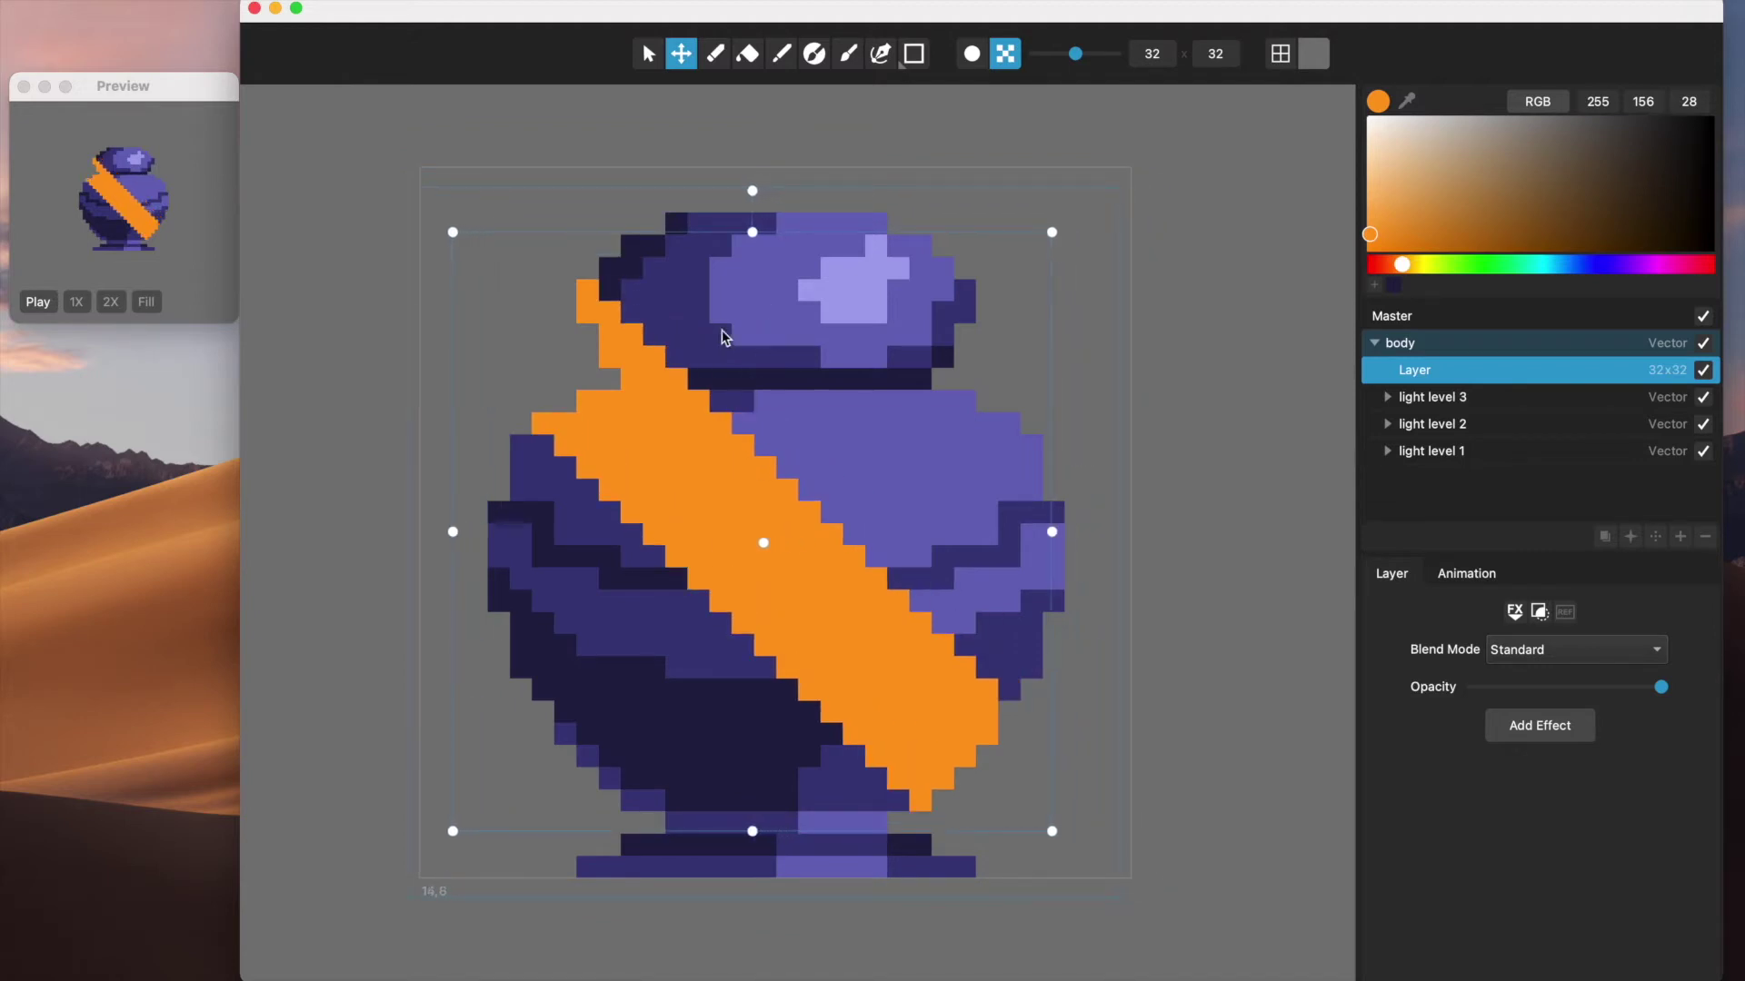
{"action": "left_click", "coordinate": [1565, 659]}
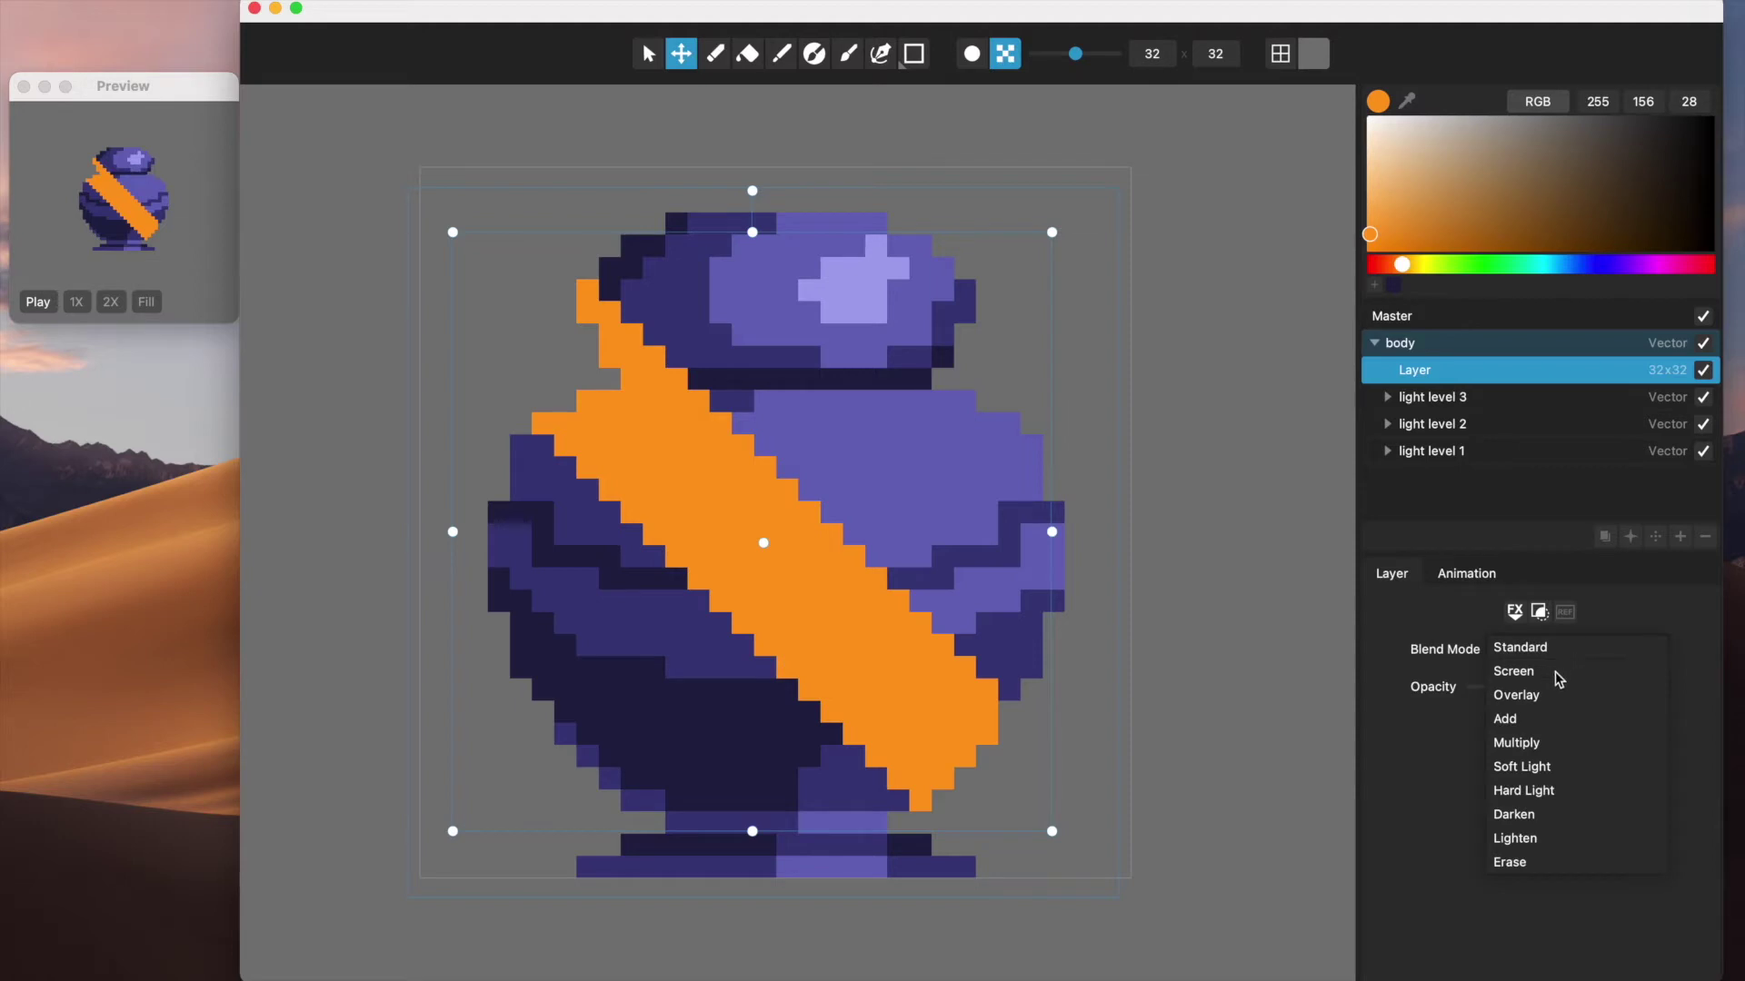
{"action": "left_click", "coordinate": [1558, 668]}
{"action": "mouse_move", "coordinate": [896, 682]}
{"action": "left_mouse_down"}
{"action": "mouse_move", "coordinate": [935, 655]}
{"action": "mouse_move", "coordinate": [892, 700]}
{"action": "mouse_move", "coordinate": [886, 667]}
{"action": "mouse_move", "coordinate": [900, 674]}
{"action": "left_mouse_up"}
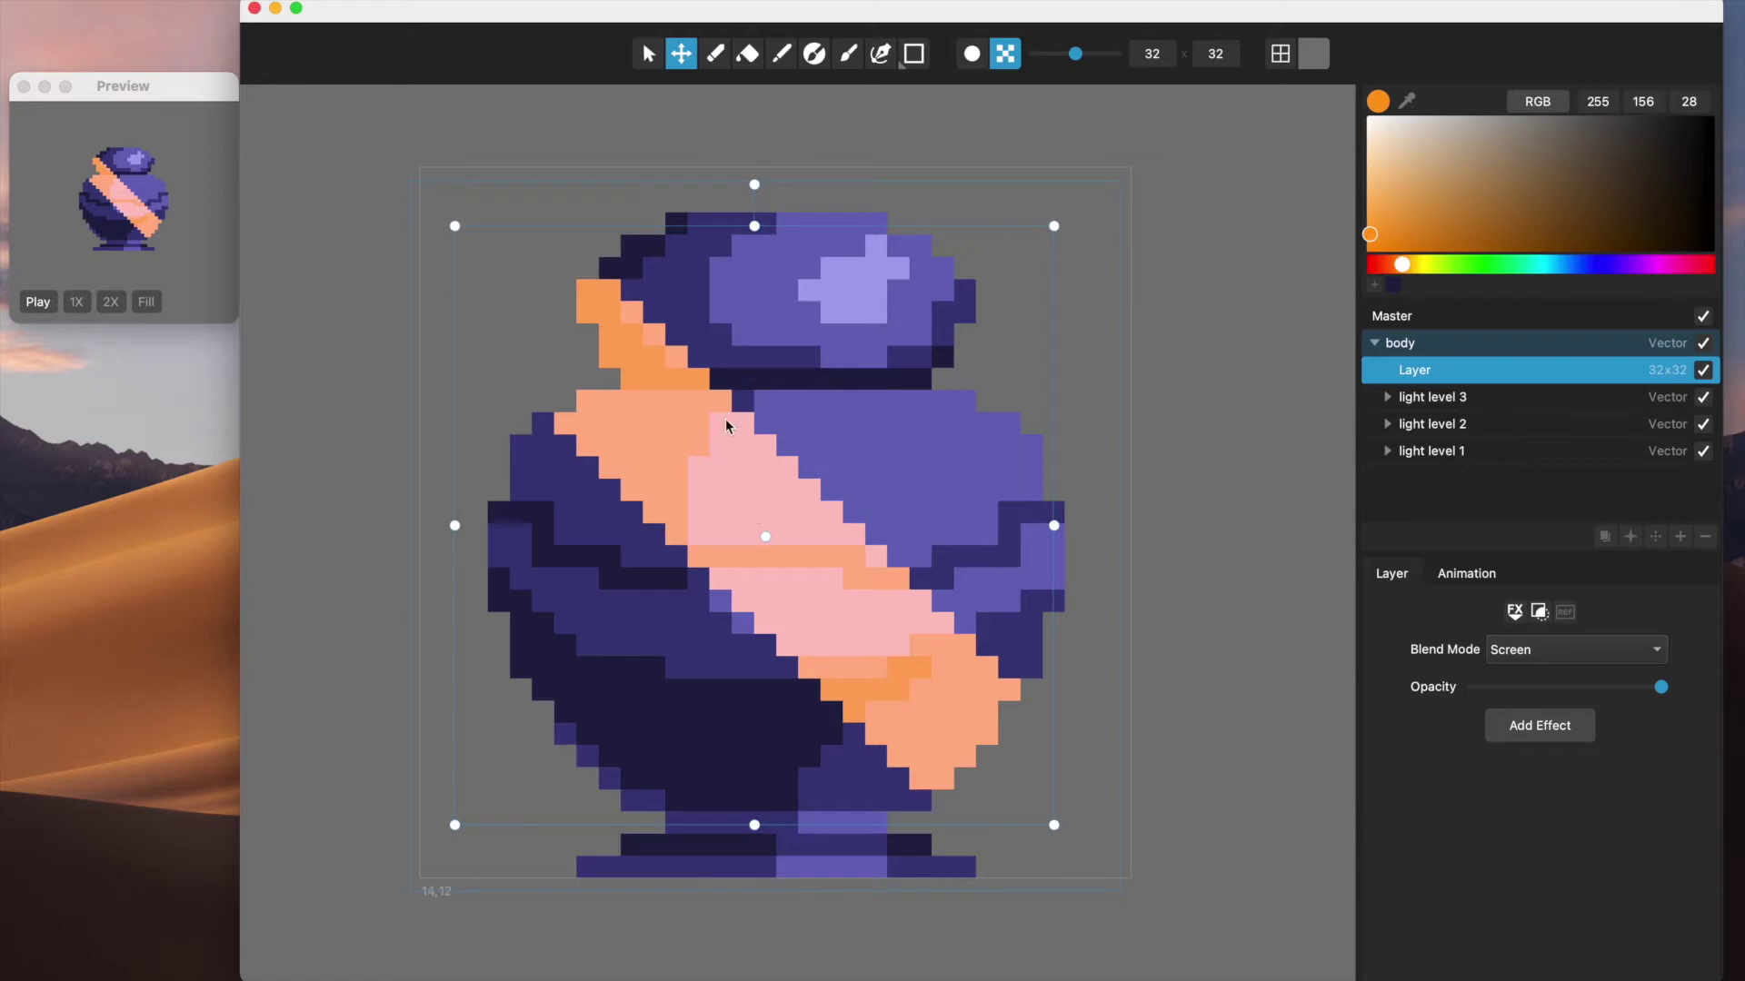
Cycle the stripe through Overlay, Add, Multiply and Soft Light, ending on Hard Light
{"action": "left_click", "coordinate": [1543, 650]}
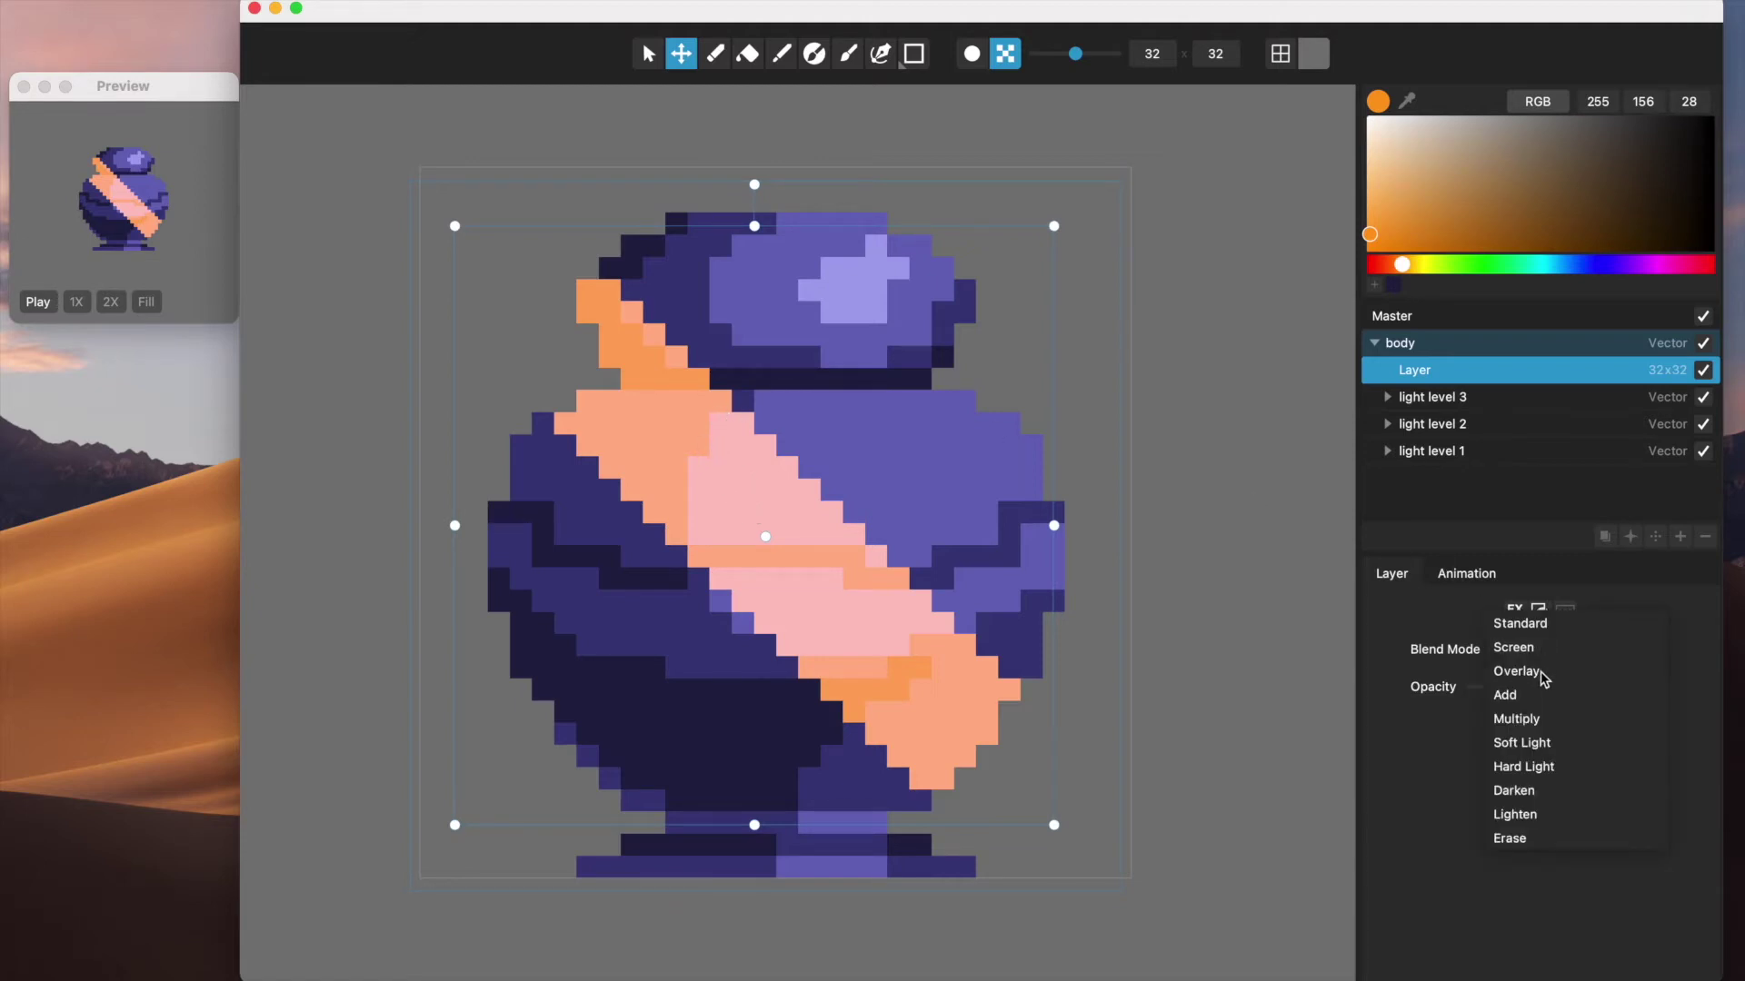
{"action": "left_click", "coordinate": [1516, 672]}
{"action": "left_click", "coordinate": [1550, 654]}
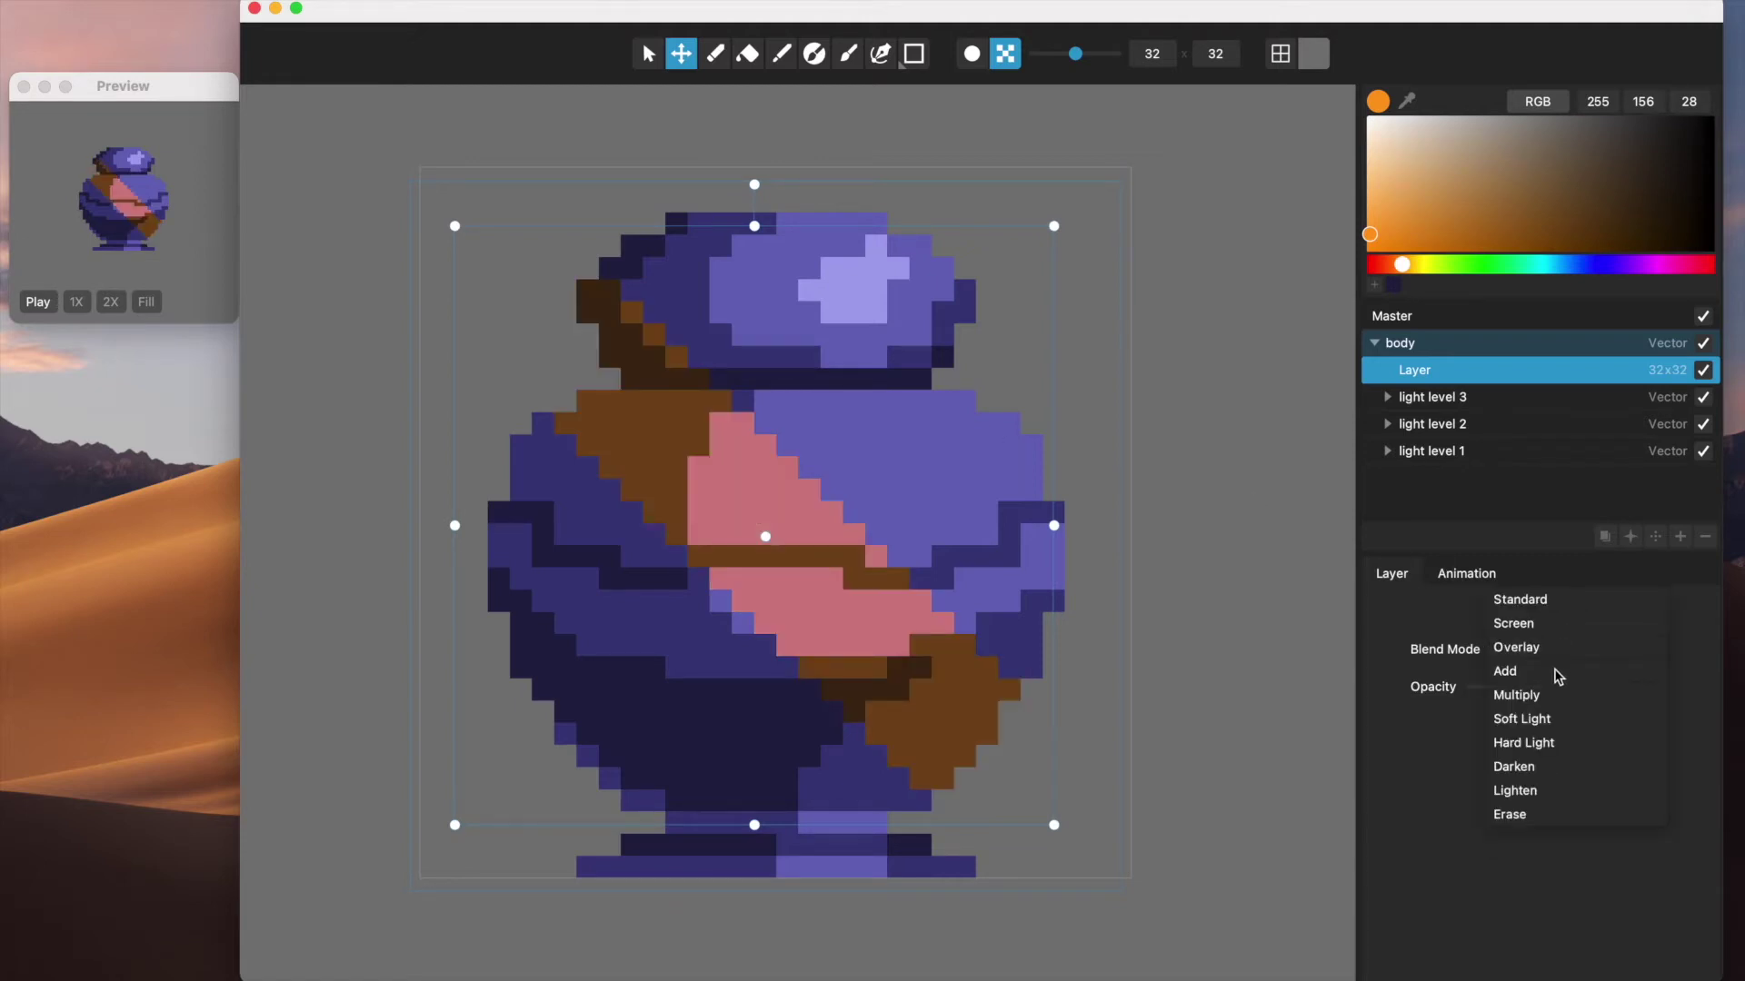
{"action": "left_click", "coordinate": [1558, 672]}
{"action": "left_click", "coordinate": [1562, 659]}
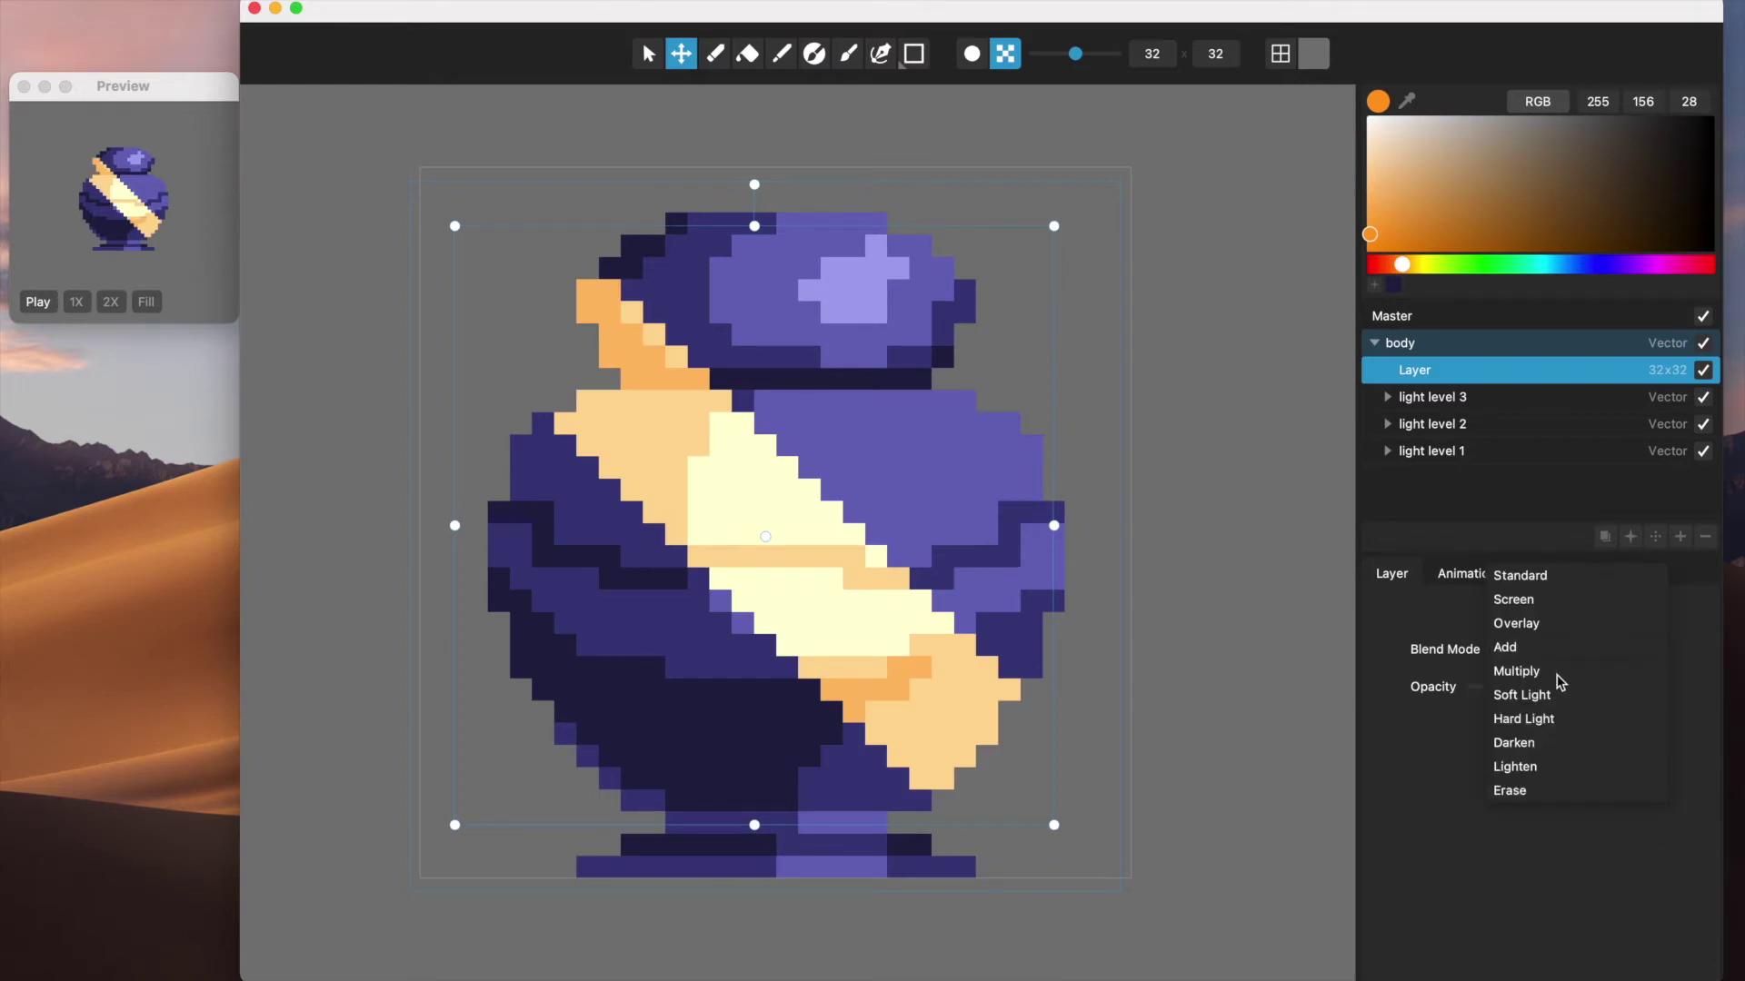
{"action": "left_click", "coordinate": [1558, 674]}
{"action": "left_click", "coordinate": [1556, 656]}
{"action": "left_click", "coordinate": [1550, 673]}
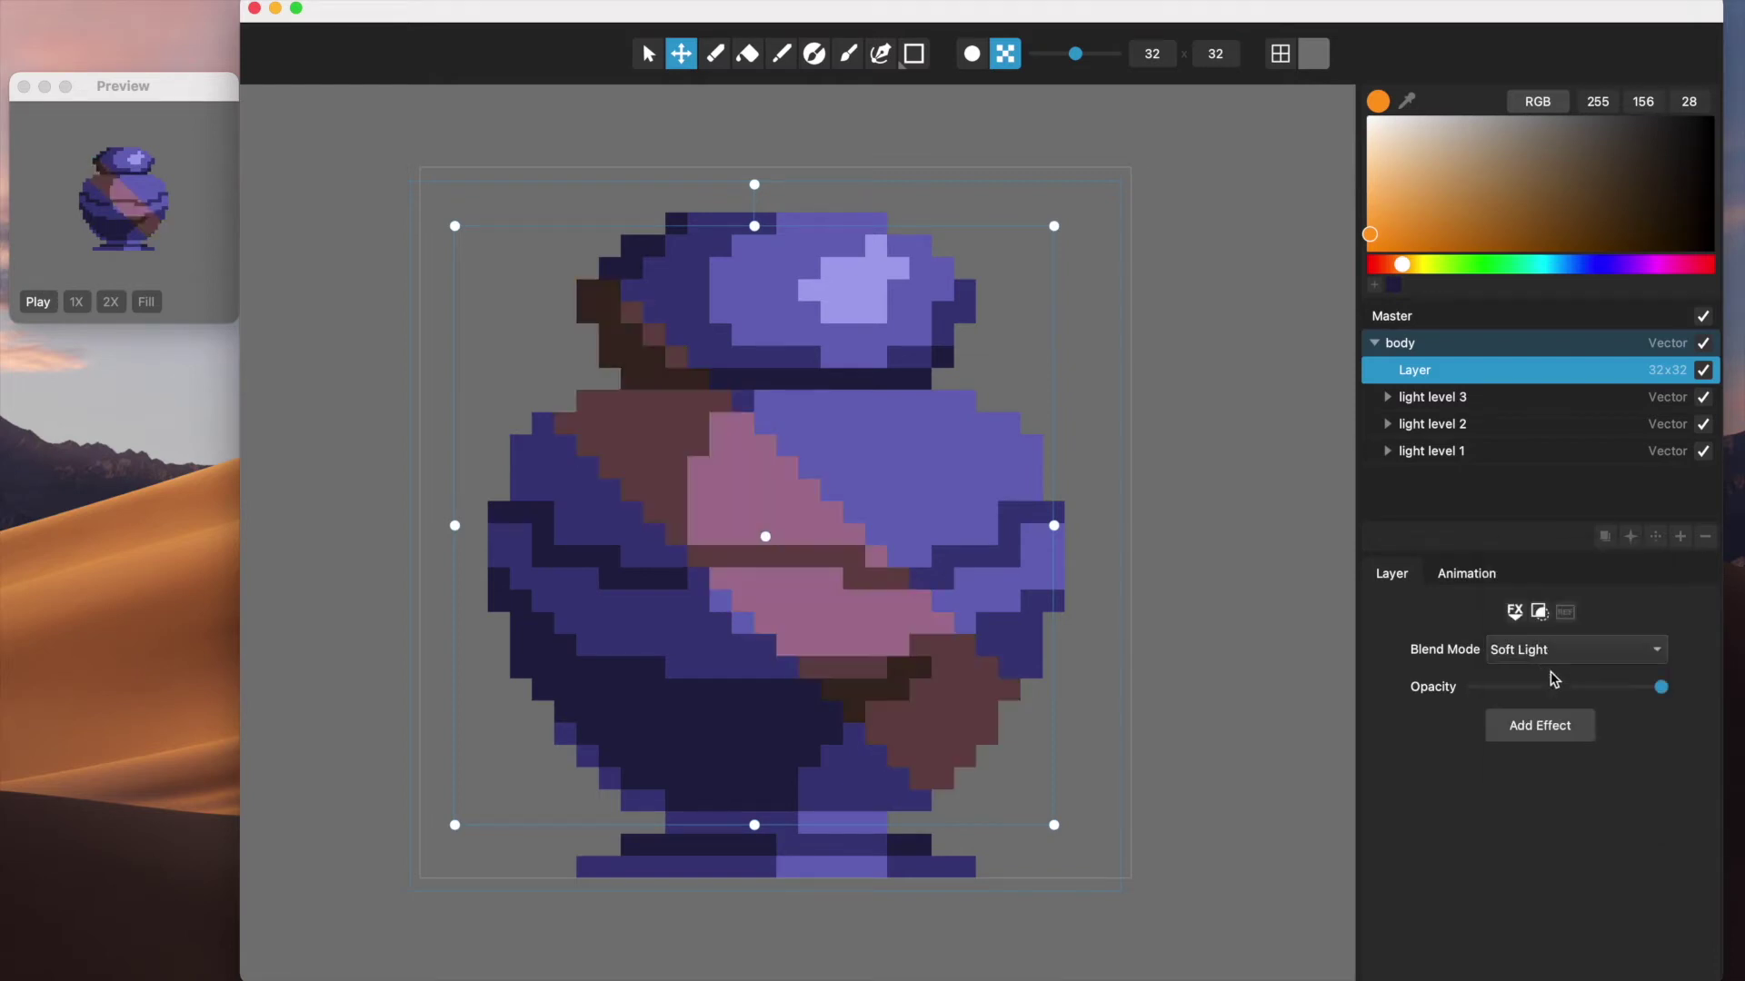
{"action": "left_click", "coordinate": [1556, 656]}
{"action": "left_click", "coordinate": [1551, 670]}
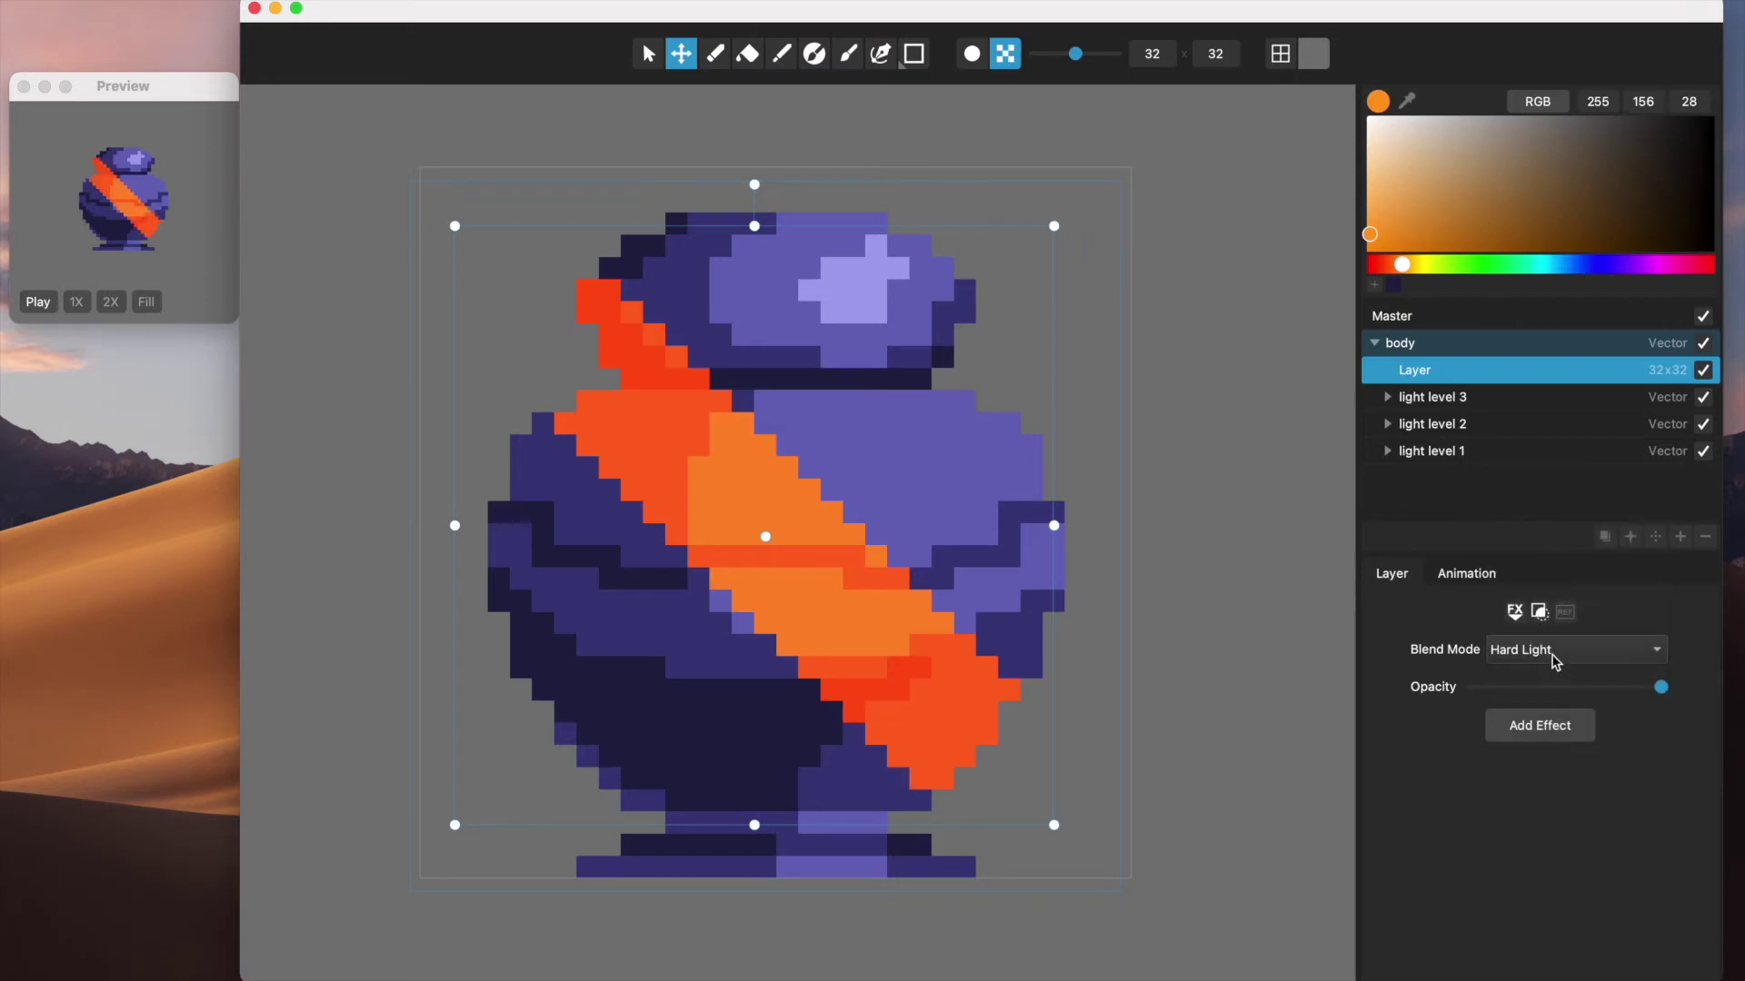
{"action": "left_click", "coordinate": [1532, 727]}
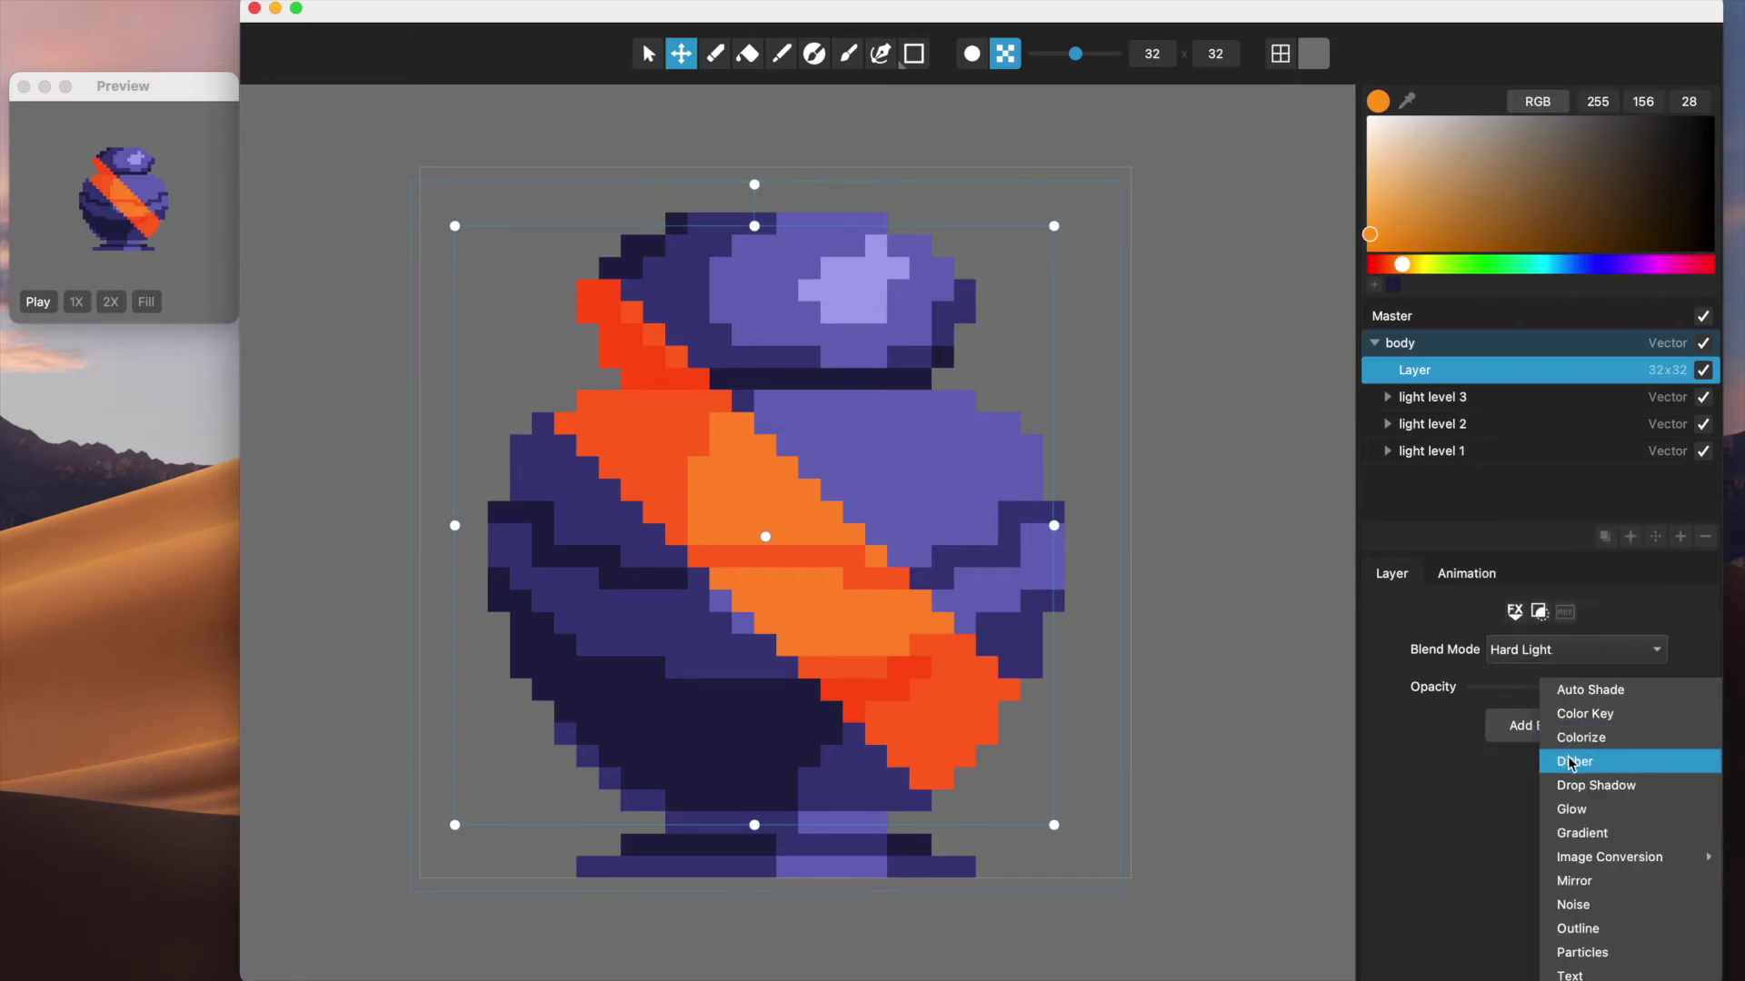
Add a Colorize effect to the stripe and tint it a bright pink
{"action": "left_click", "coordinate": [1583, 738]}
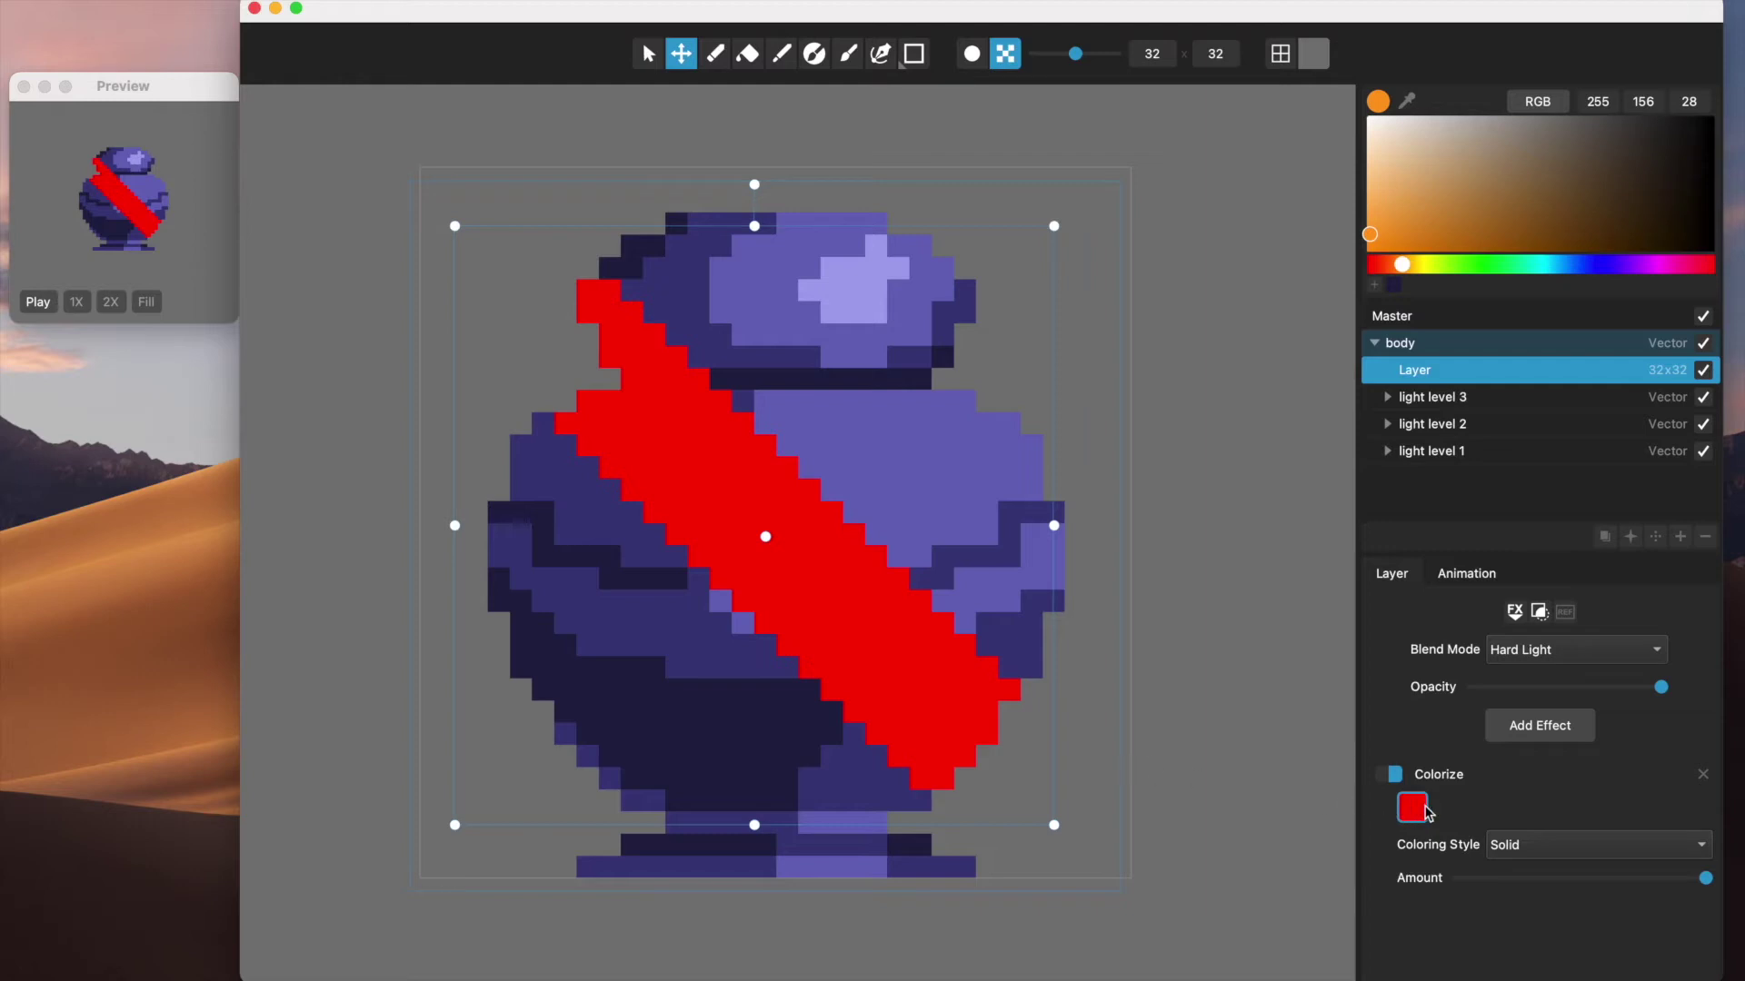
{"action": "left_click", "coordinate": [1418, 808]}
{"action": "left_click", "coordinate": [1070, 883]}
{"action": "left_click_drag", "start_coordinate": [1069, 886], "coordinate": [1118, 813]}
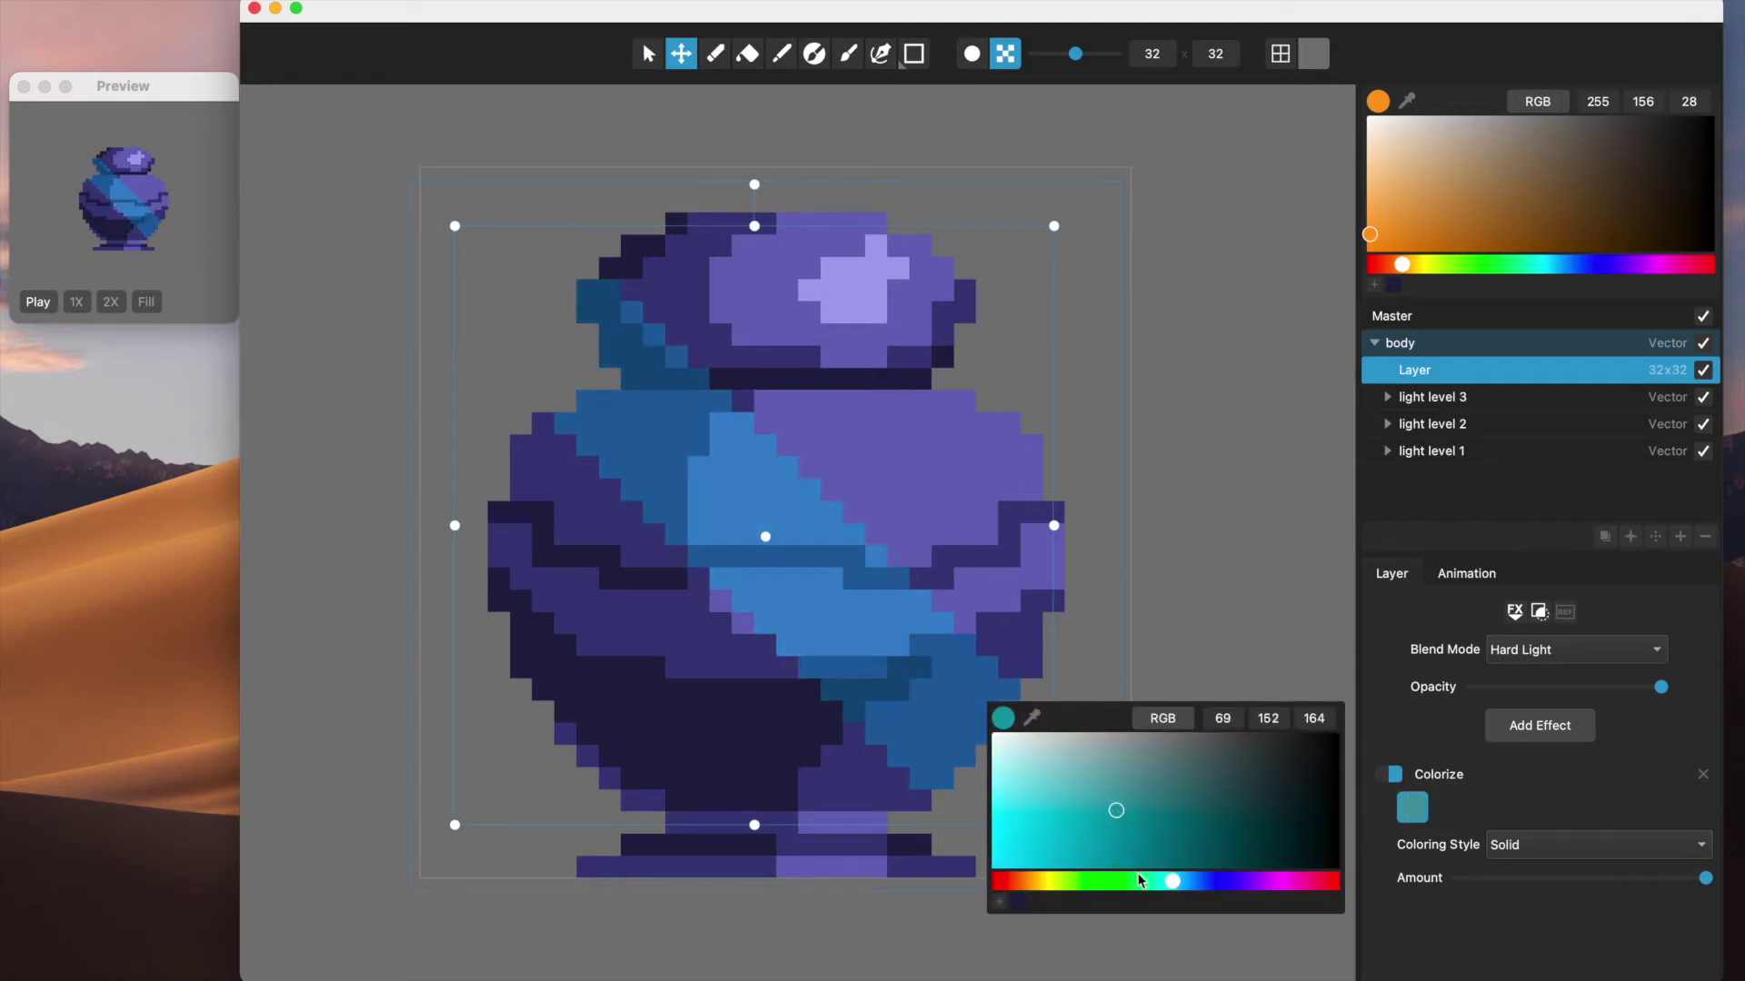
{"action": "left_click_drag", "start_coordinate": [1141, 879], "coordinate": [1328, 881]}
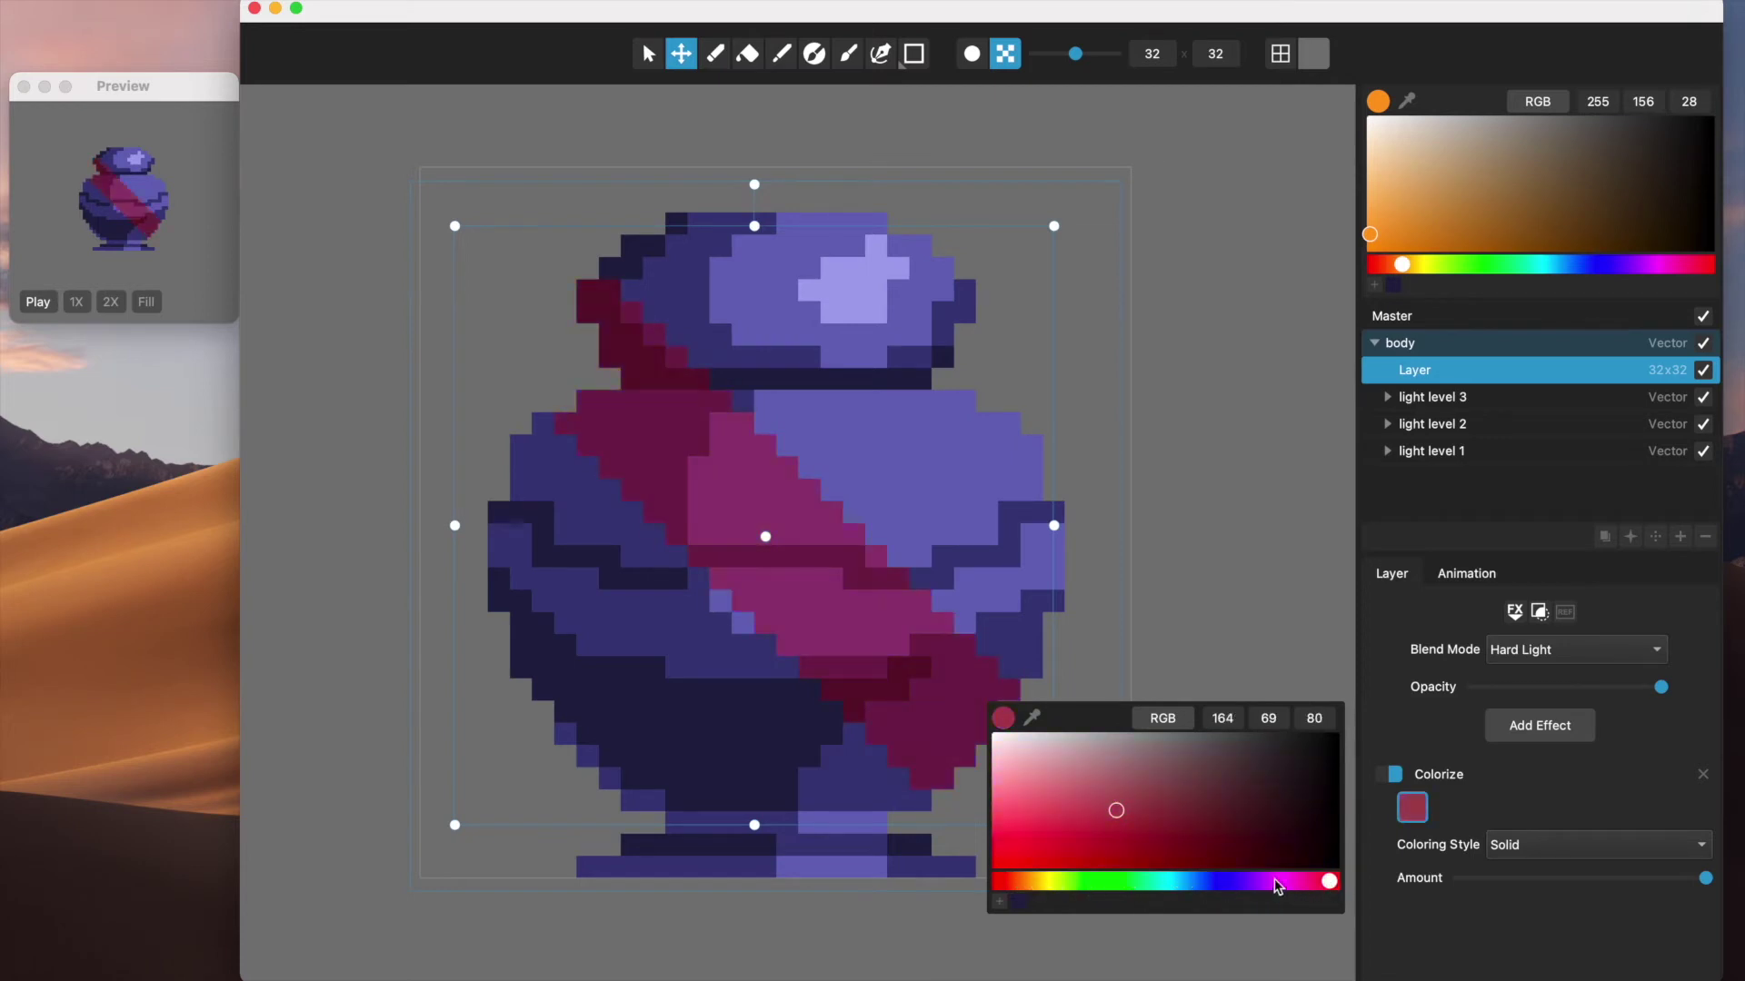
{"action": "left_click_drag", "start_coordinate": [1120, 809], "coordinate": [1064, 792]}
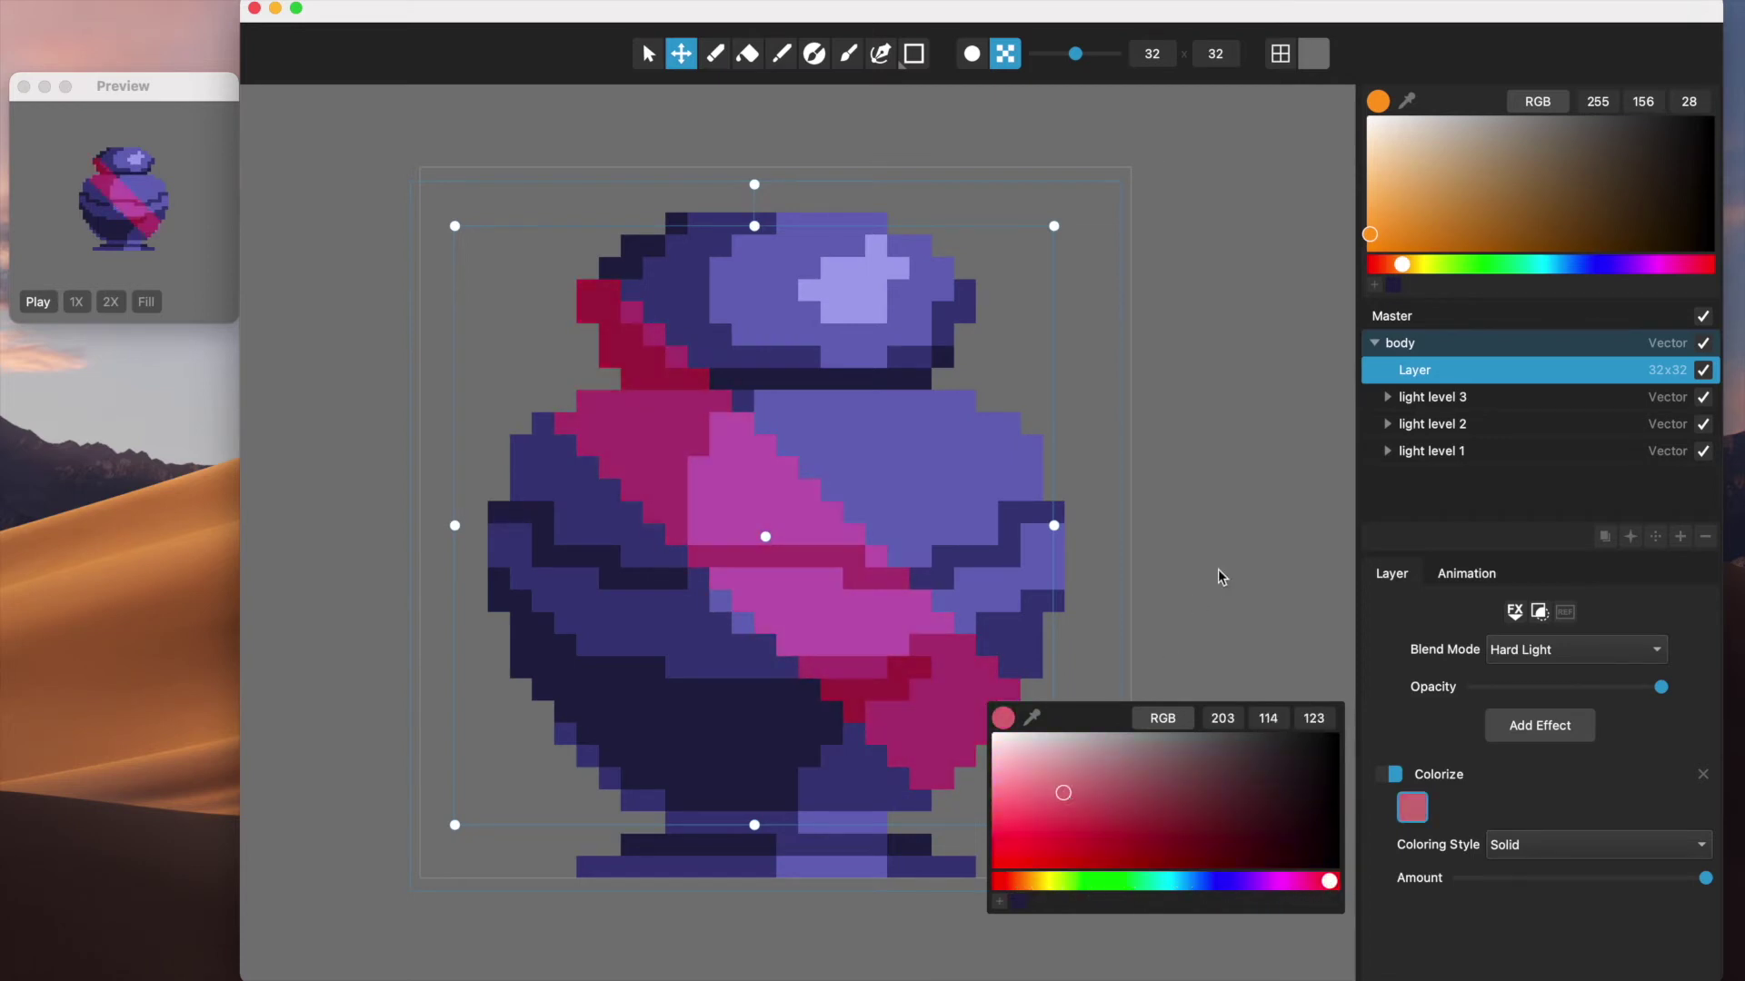
{"action": "left_click", "coordinate": [1218, 575]}
Delete the stripe layer and select light levels 3, 2 and 1 in turn
{"action": "key", "text": "Delete"}
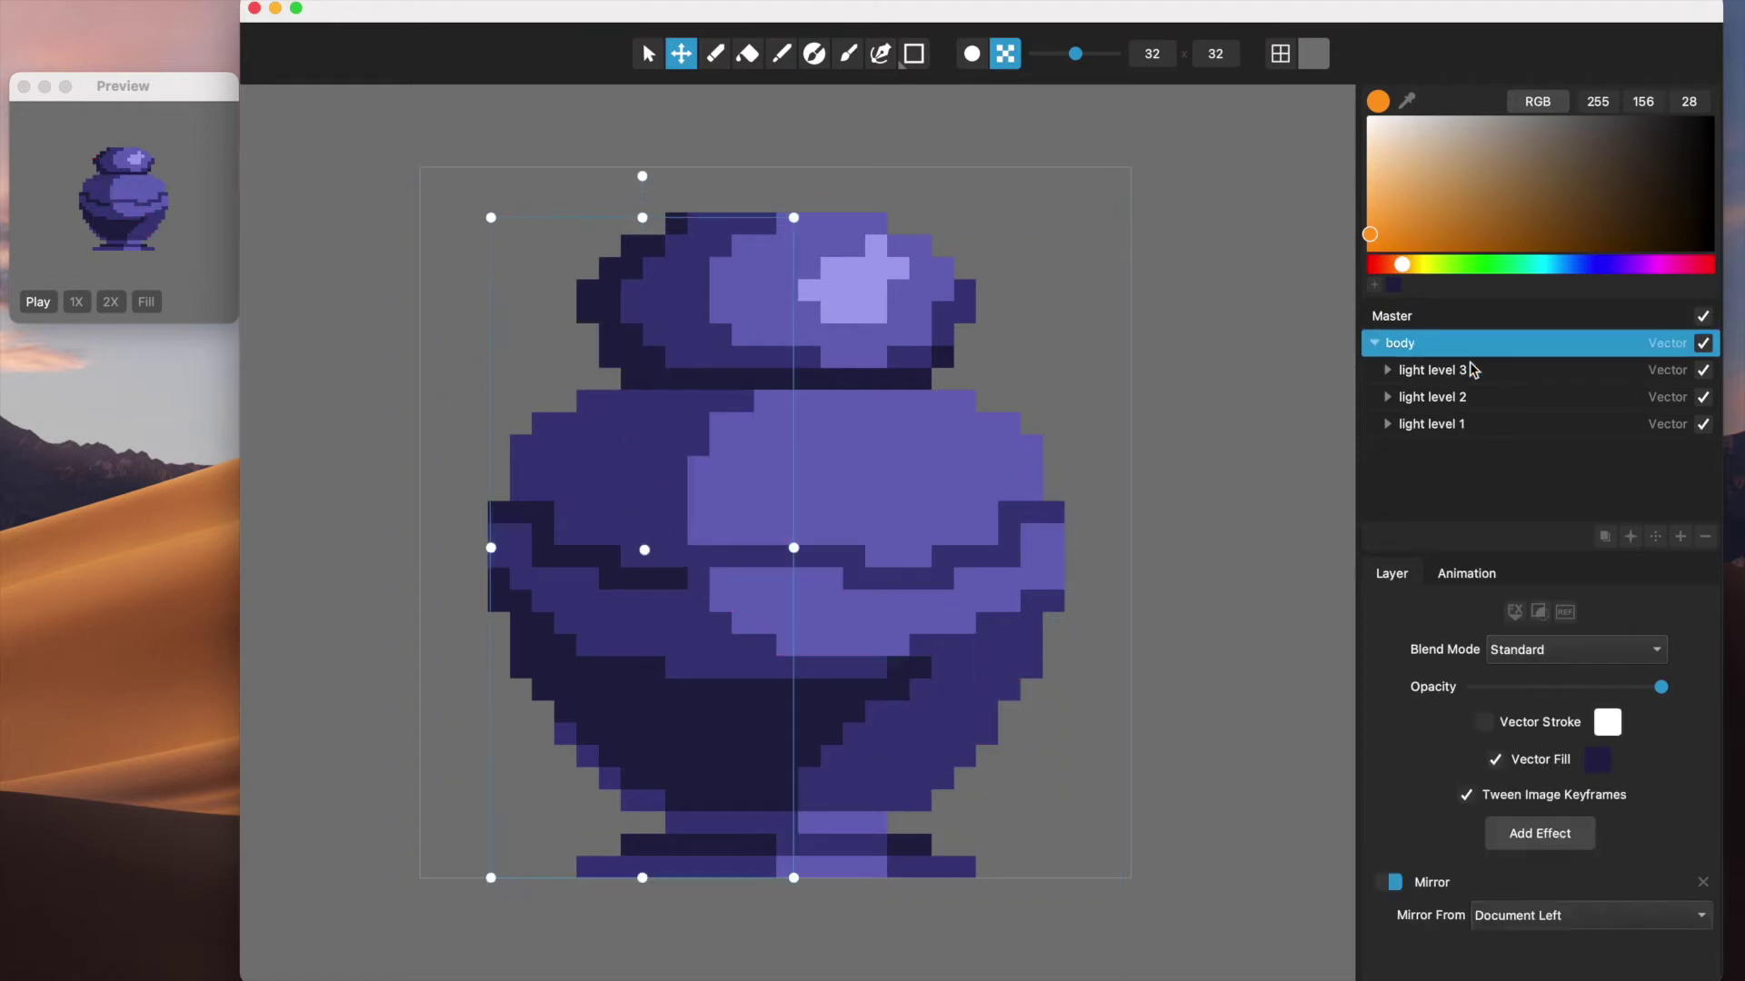
{"action": "left_click", "coordinate": [1425, 376]}
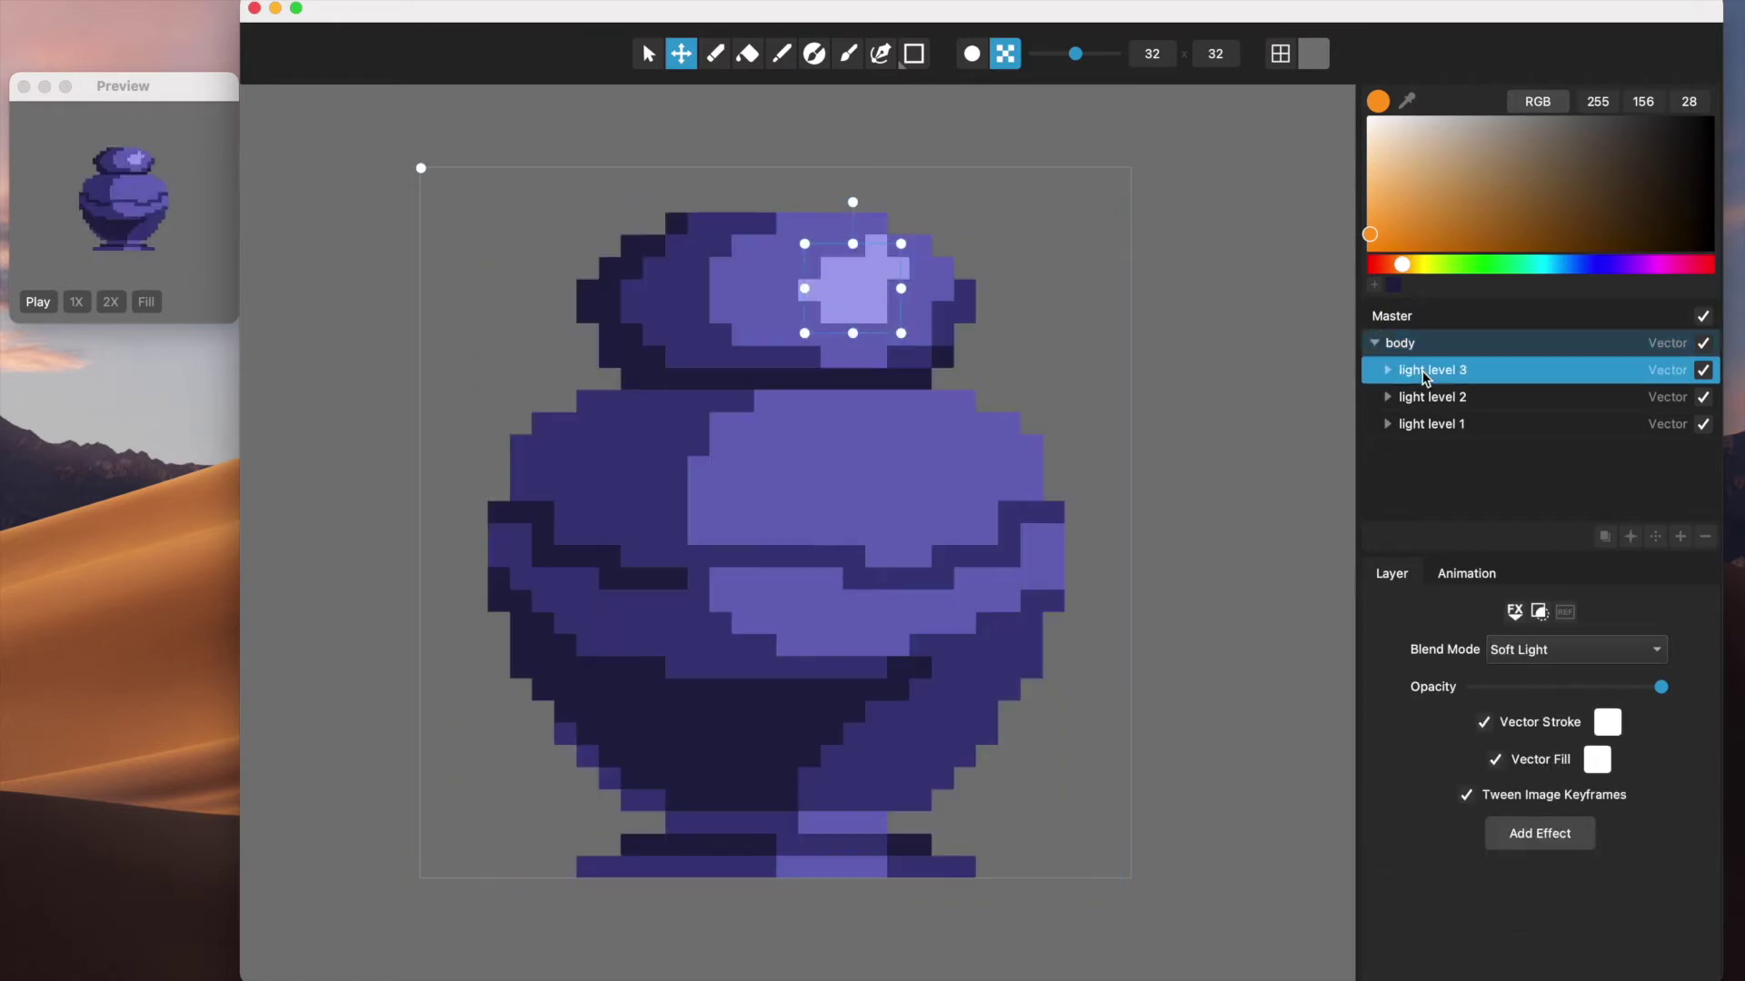
{"action": "left_click", "coordinate": [1433, 397]}
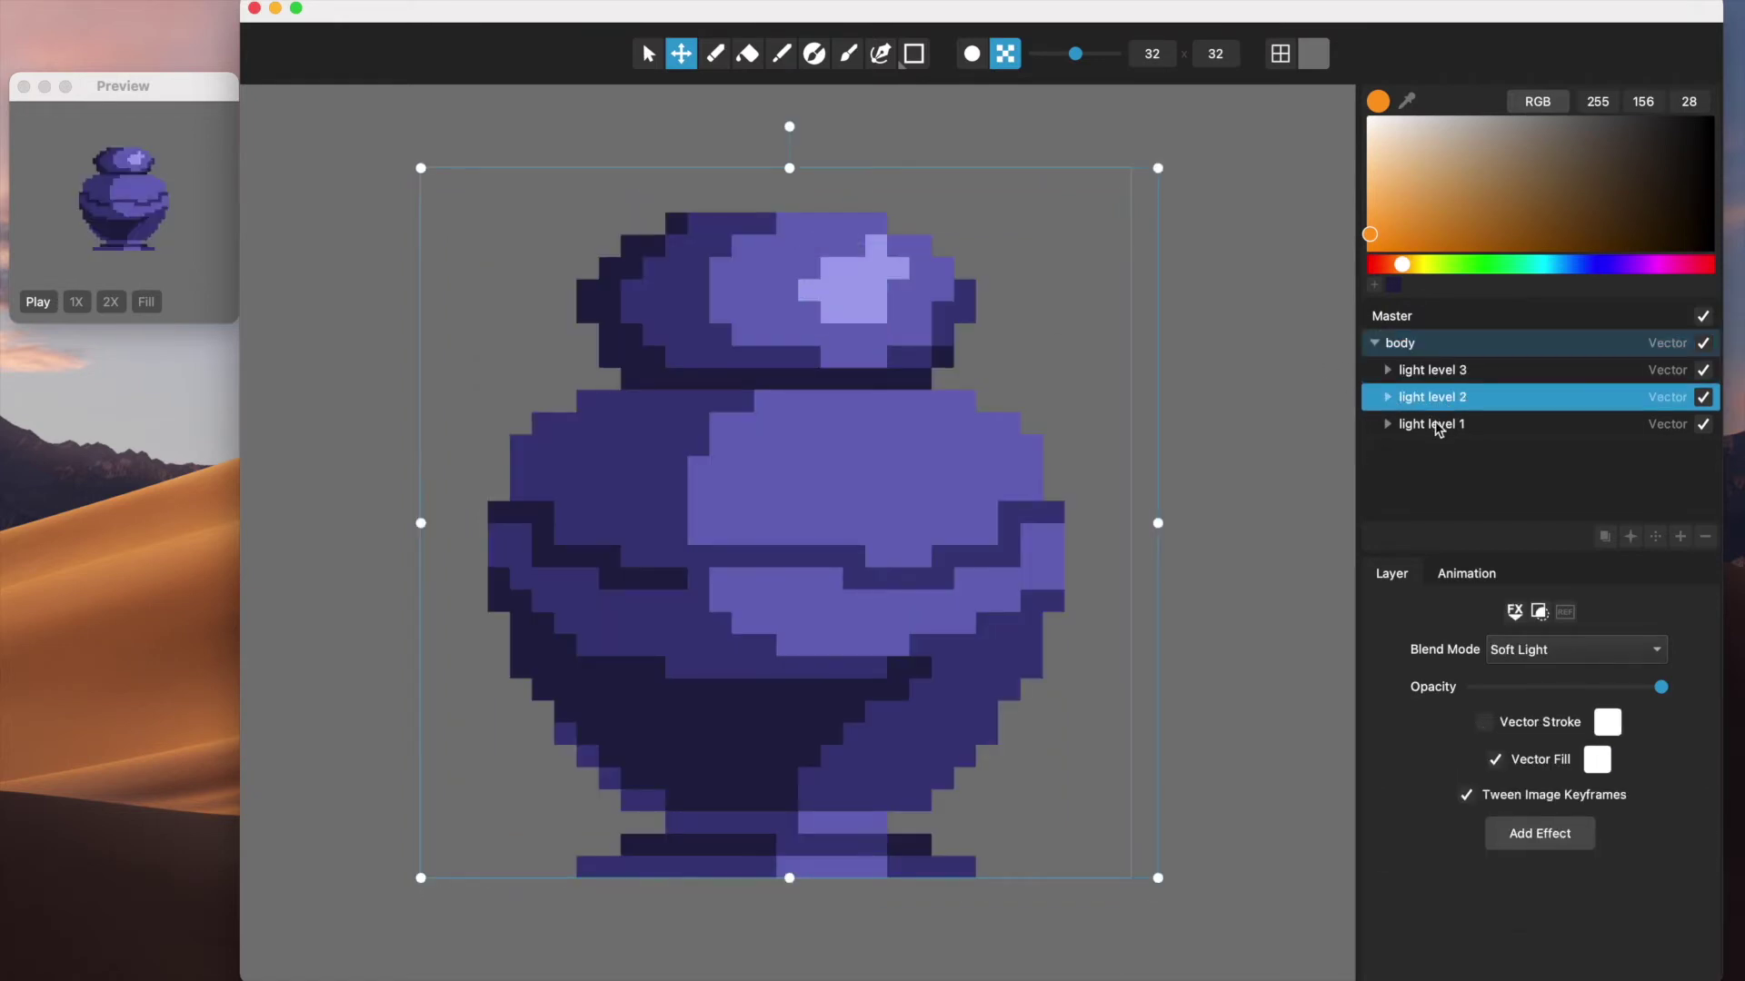
{"action": "left_click", "coordinate": [1439, 427]}
Hide light levels 3, 2 and 1 to leave a dark urn silhouette
{"action": "left_click", "coordinate": [1699, 372]}
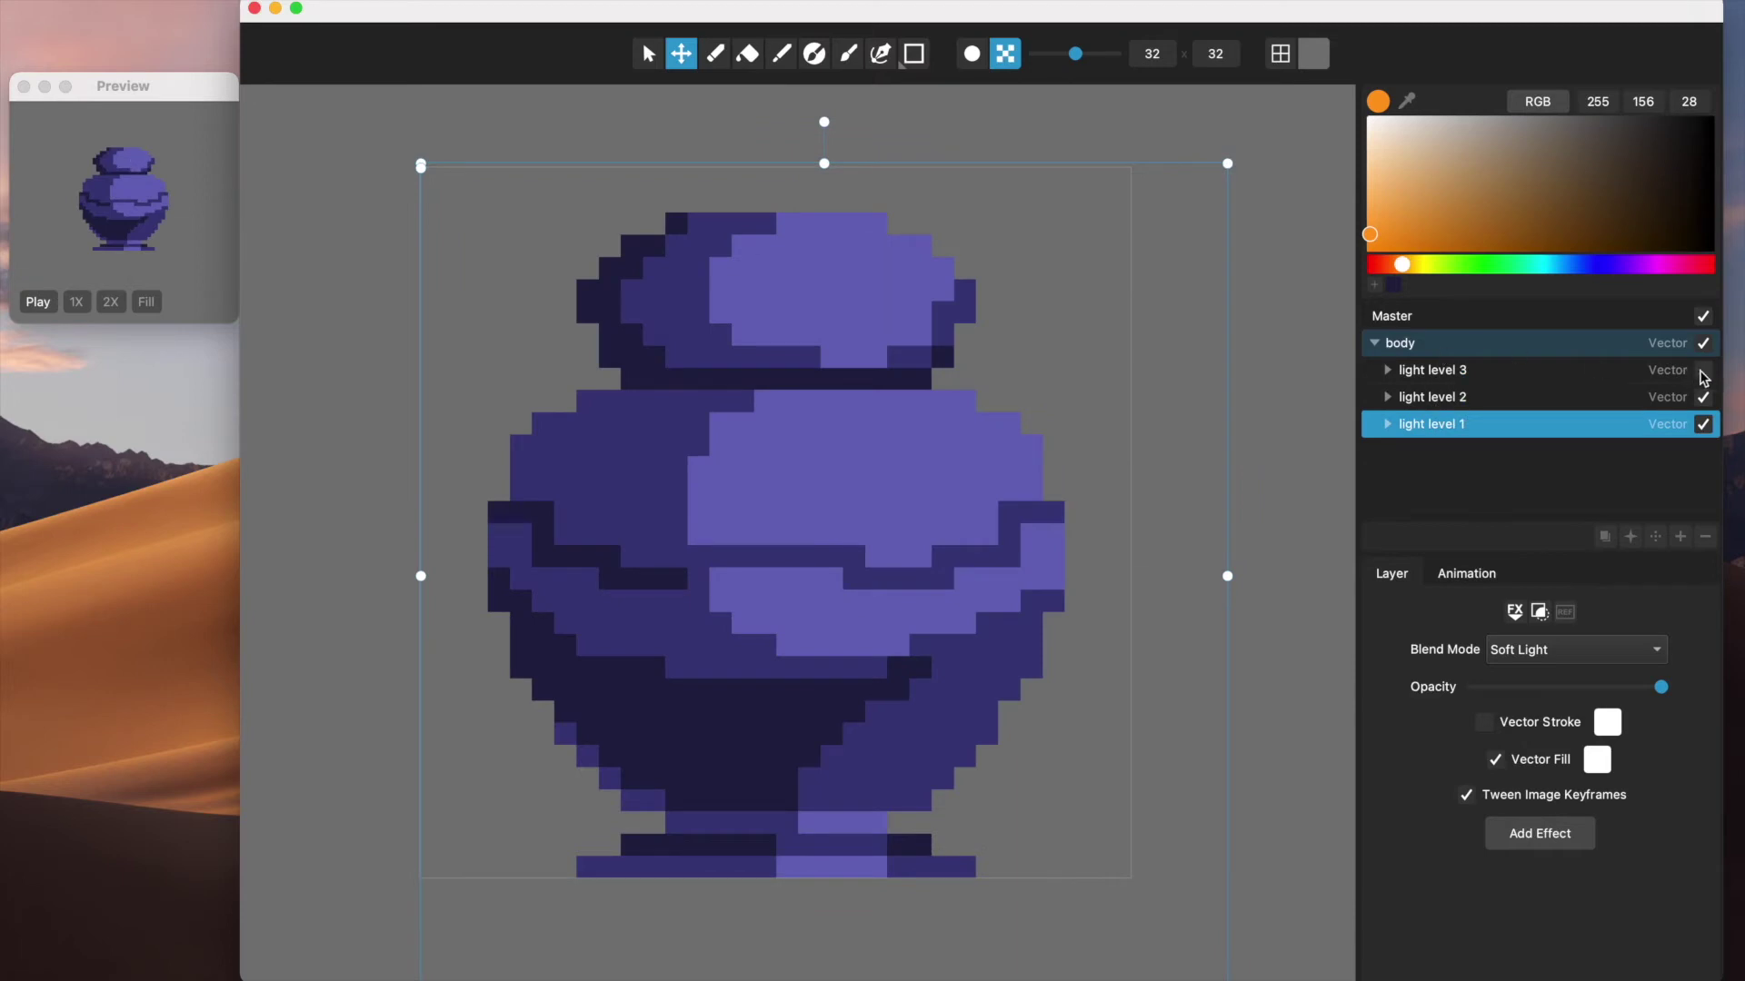
{"action": "left_click", "coordinate": [1702, 398]}
{"action": "left_click", "coordinate": [1702, 424]}
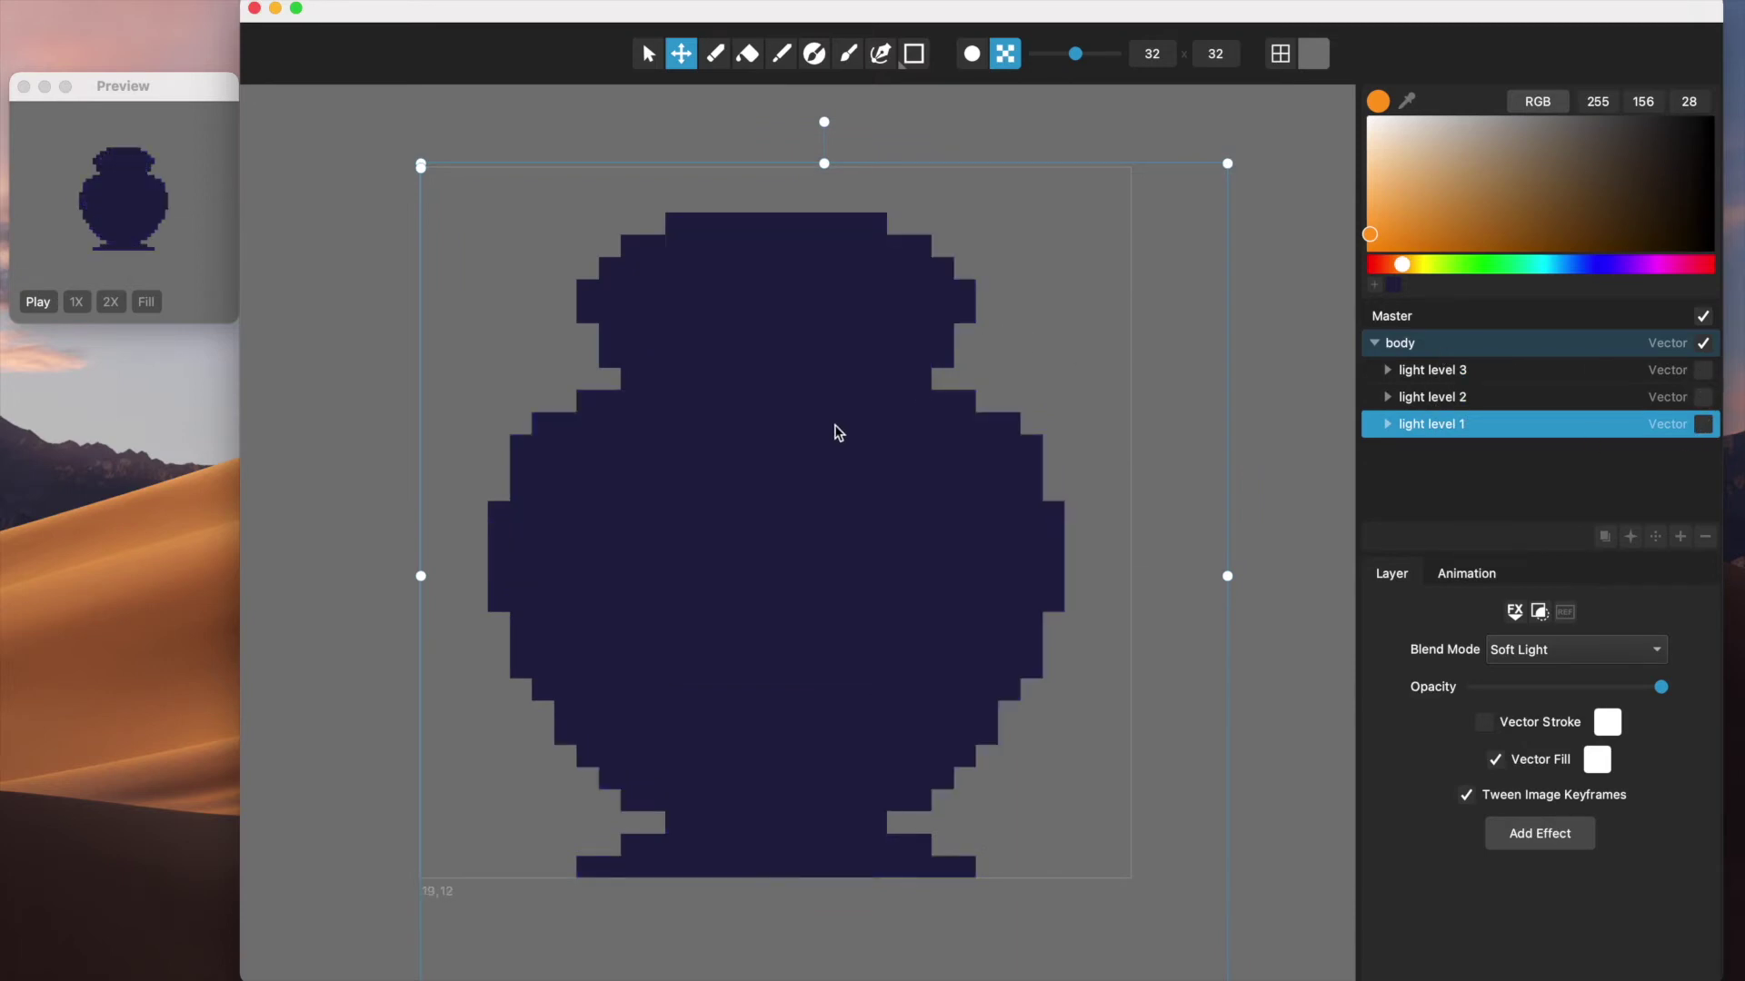
On the body layer, drag a left outline node downward, undo it, and return to selection
{"action": "left_click", "coordinate": [1420, 344]}
{"action": "left_click", "coordinate": [880, 54]}
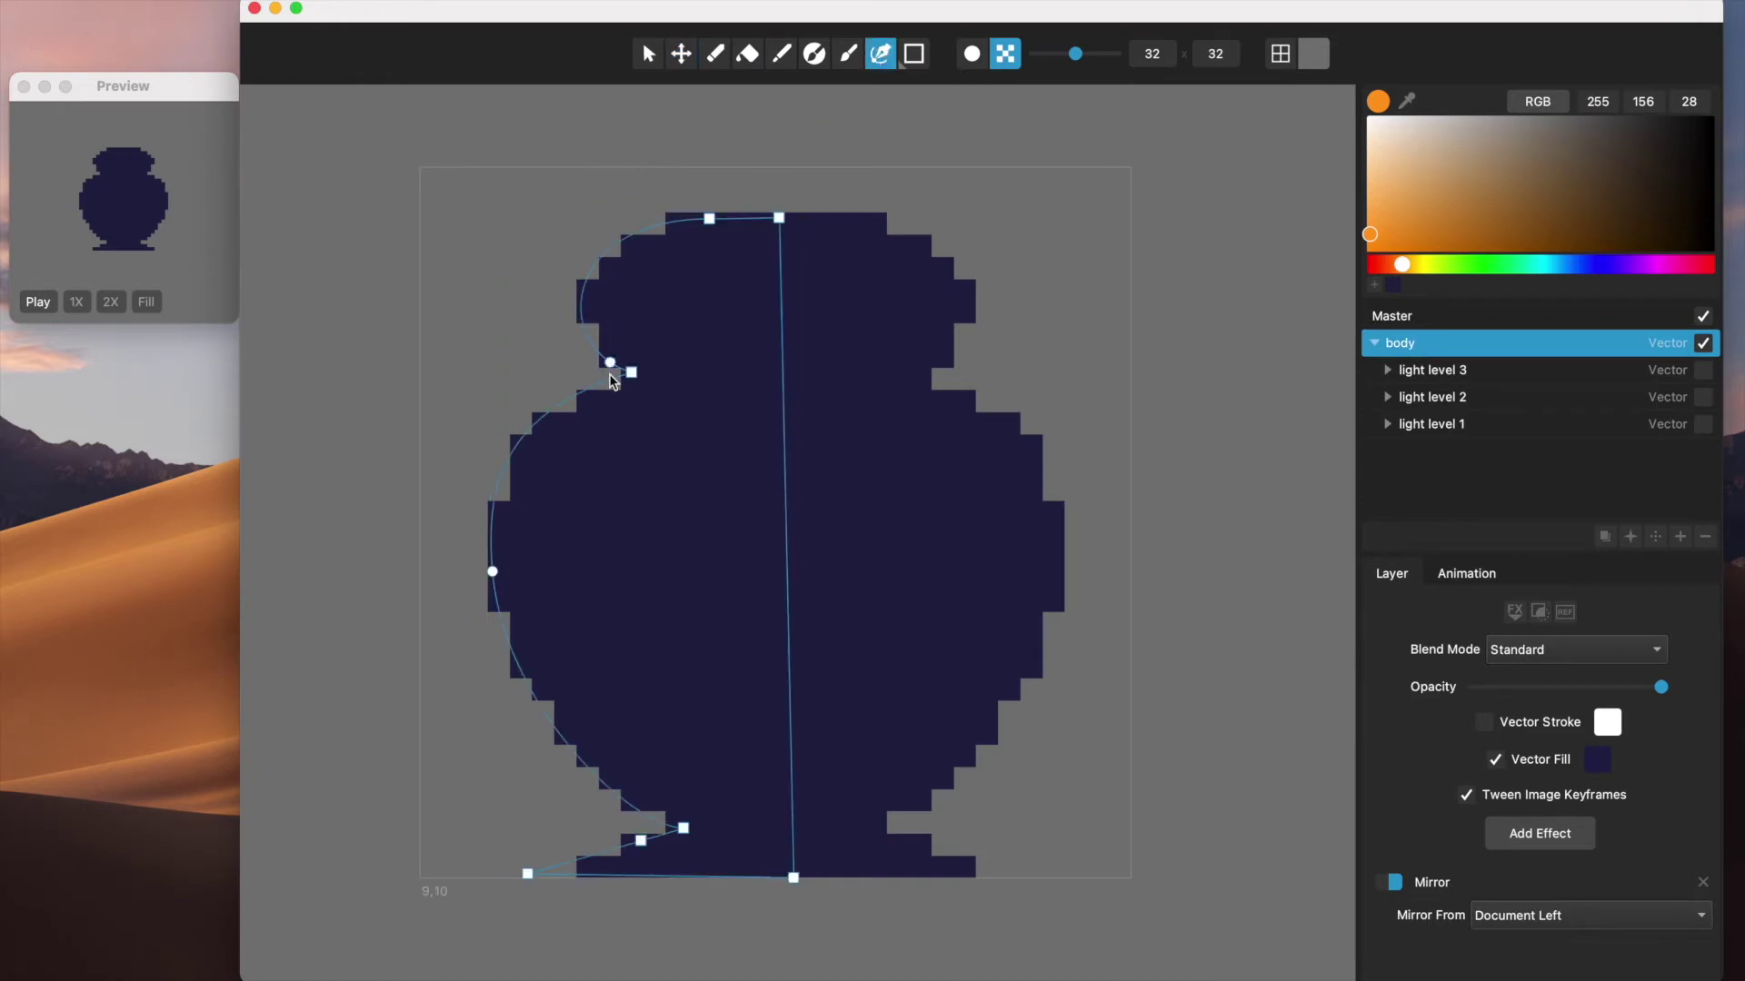
{"action": "left_click_drag", "start_coordinate": [627, 374], "coordinate": [701, 424]}
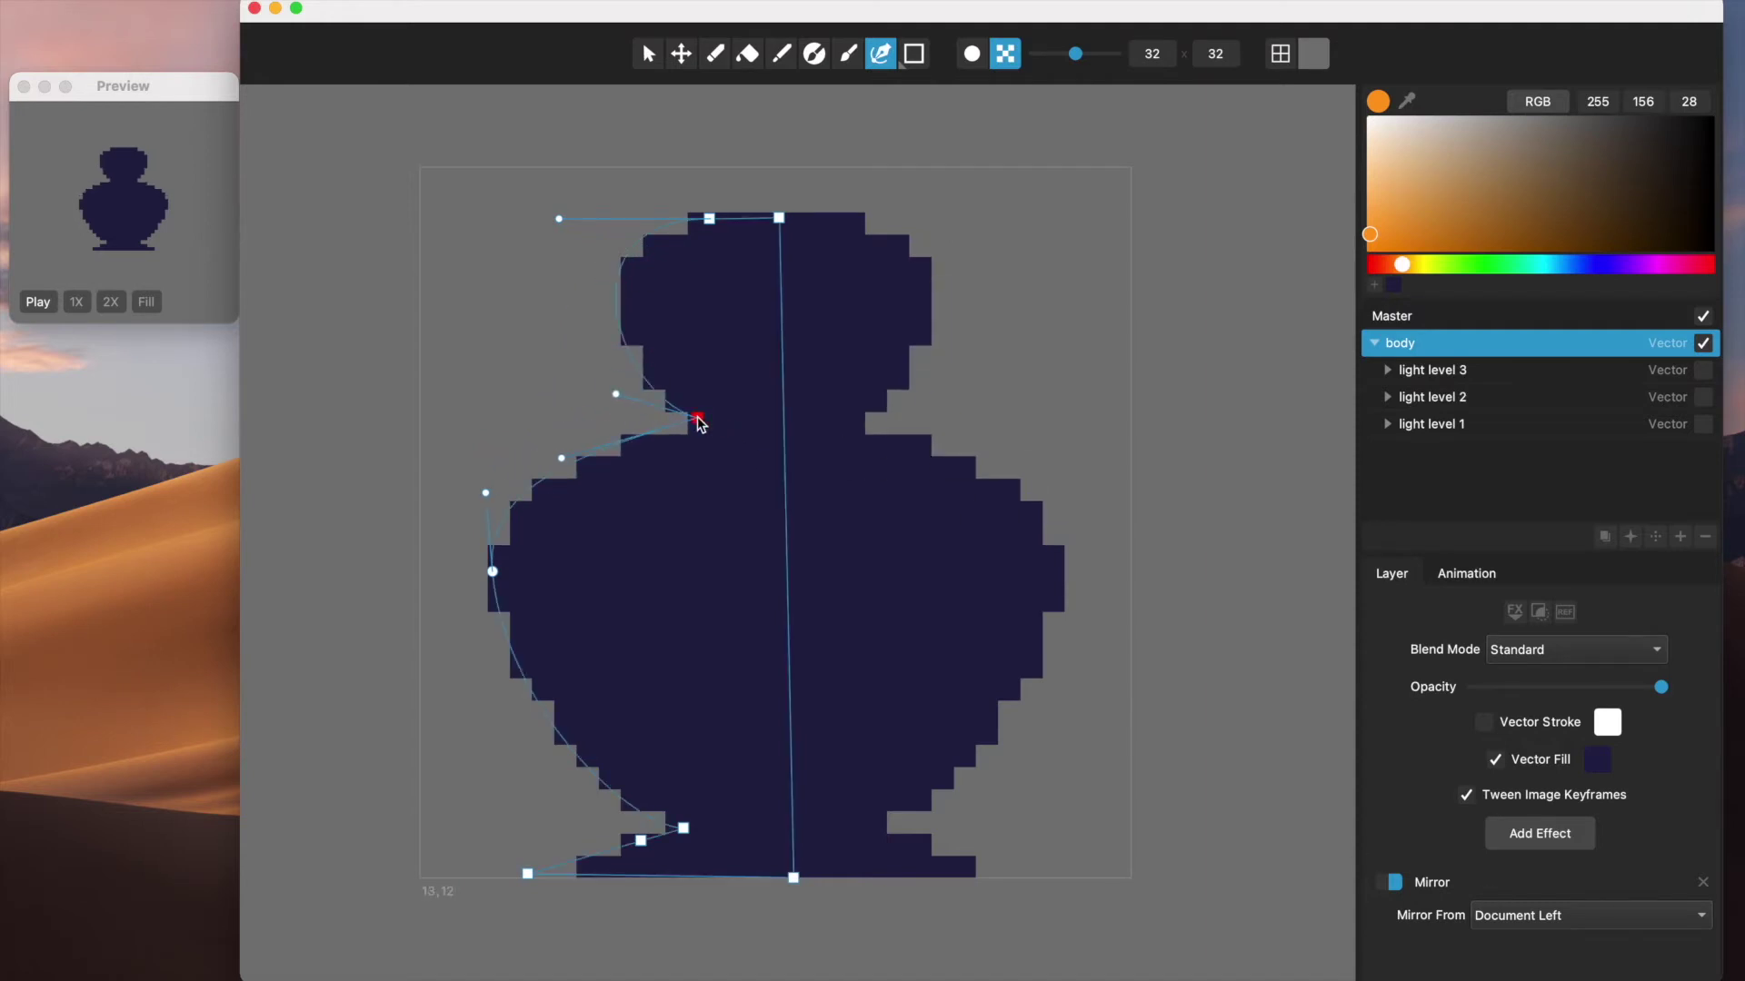
{"action": "key", "text": "super+z"}
{"action": "left_click", "coordinate": [679, 56]}
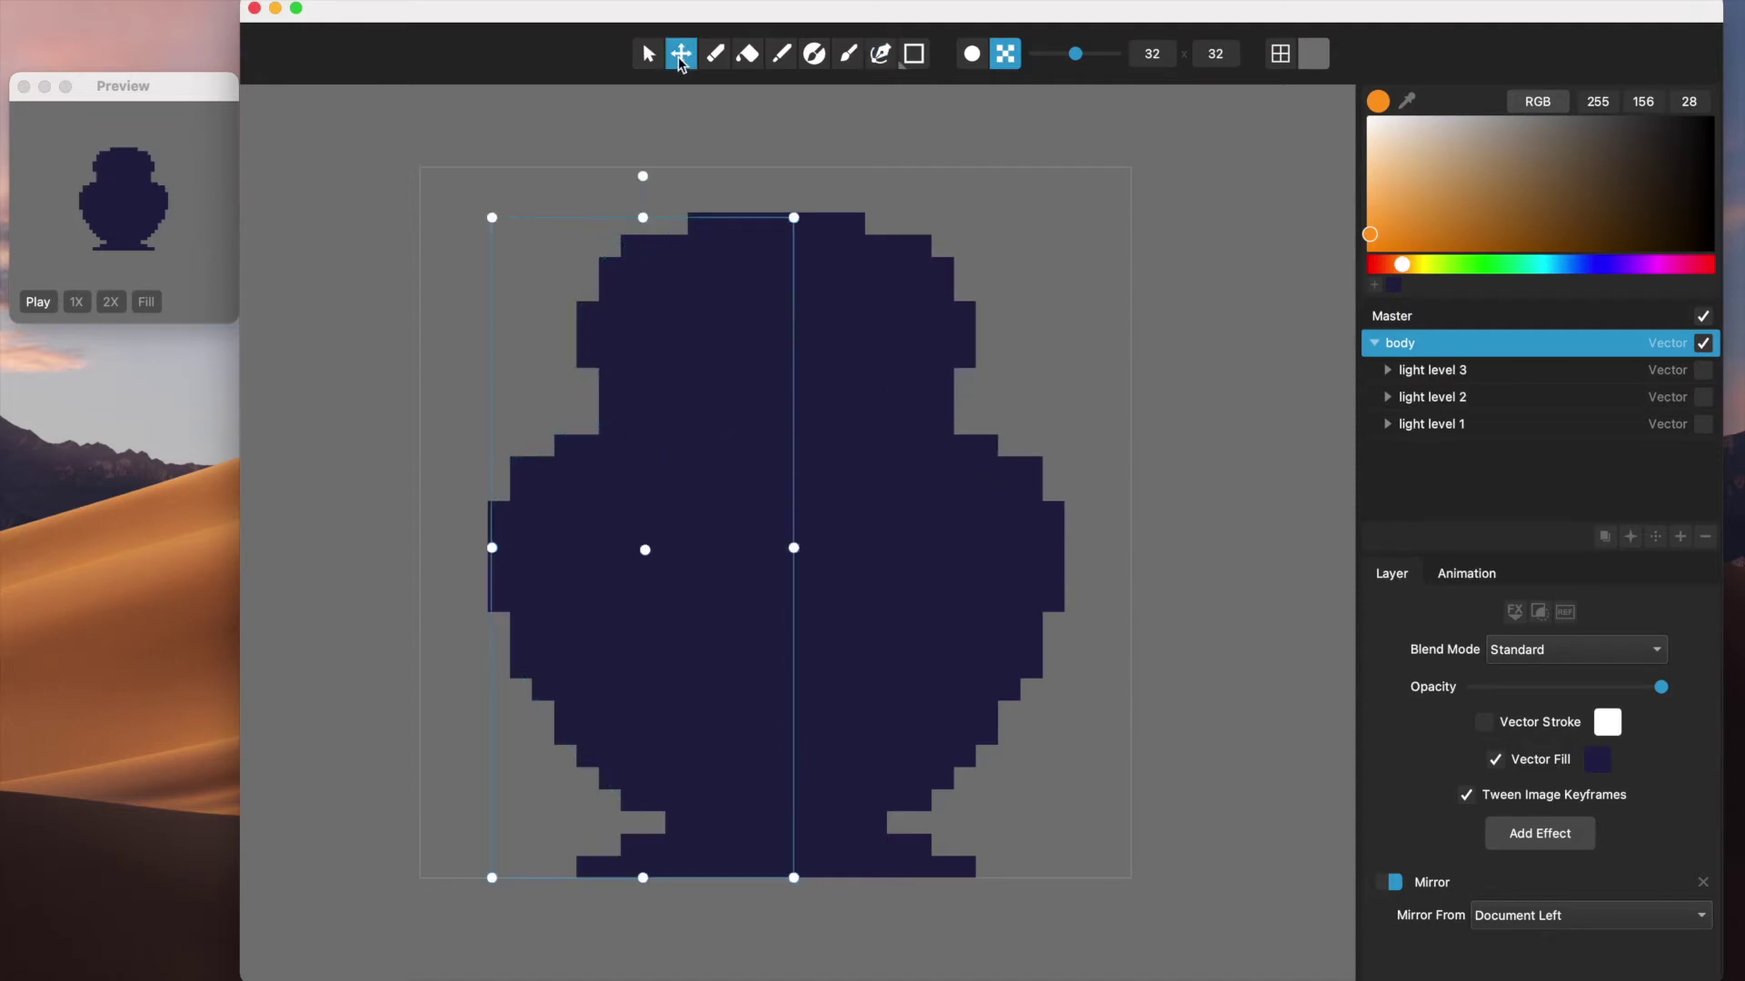
{"action": "left_click", "coordinate": [649, 55]}
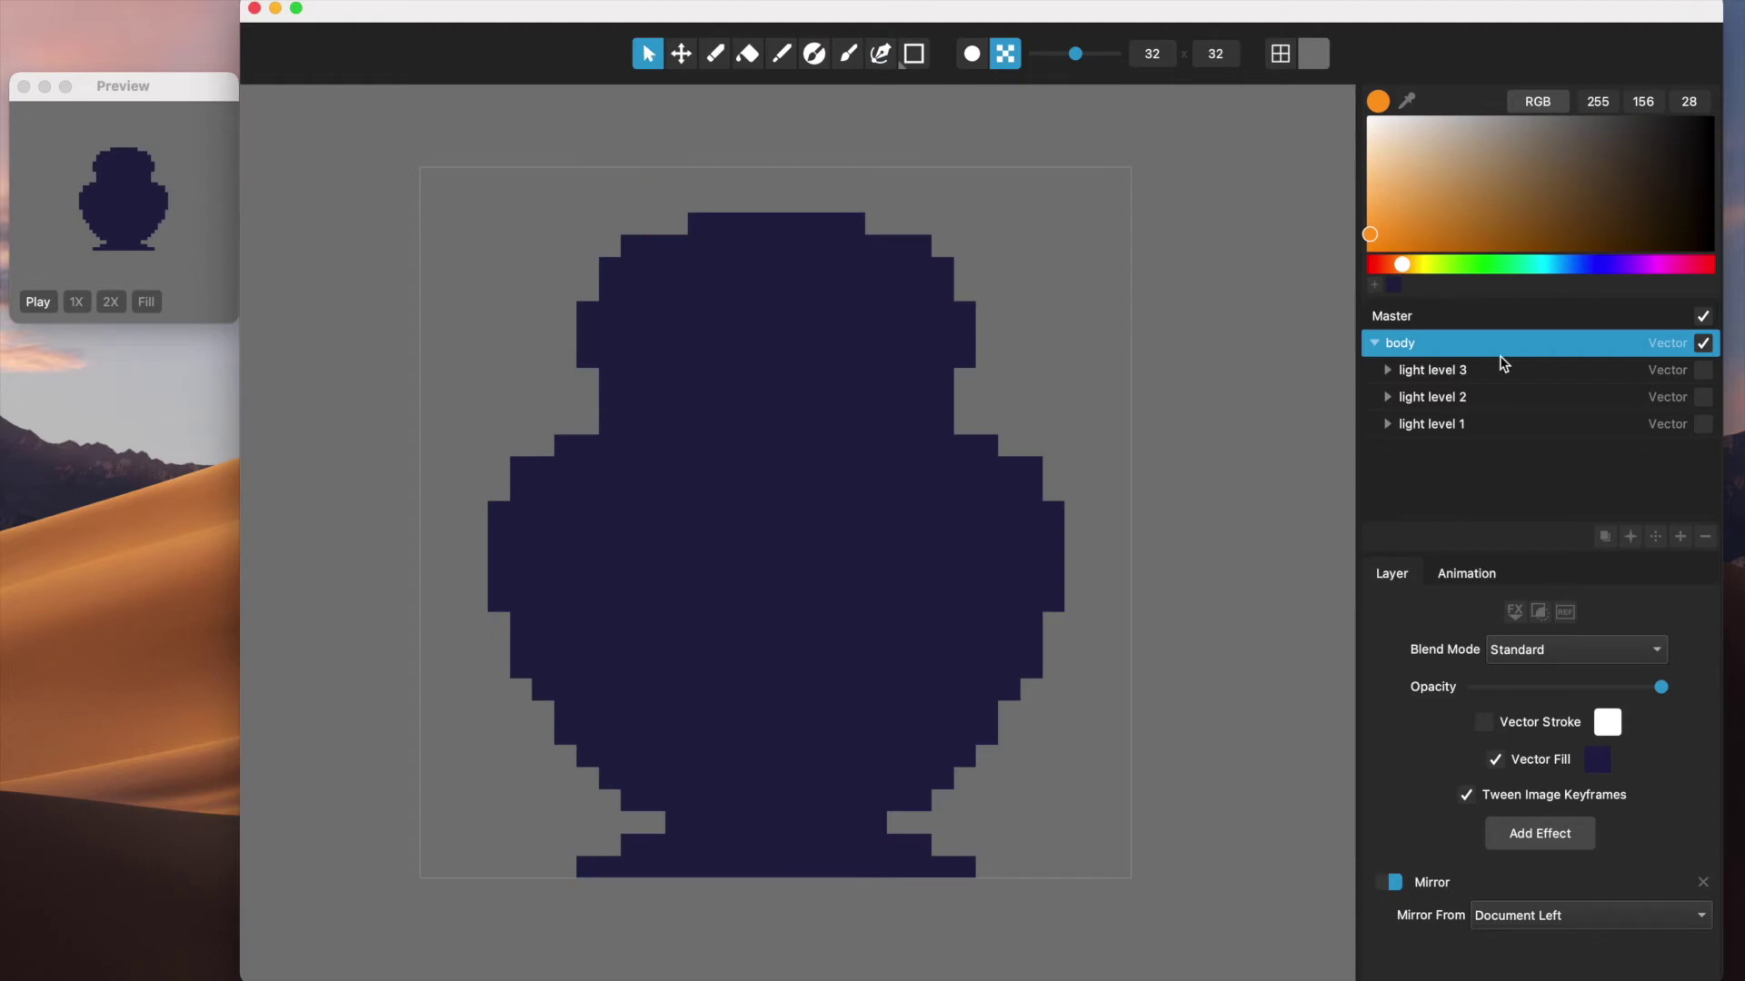
Toggle the light level layers to show levels 3, 2 and 1 again
{"action": "left_click", "coordinate": [1704, 425]}
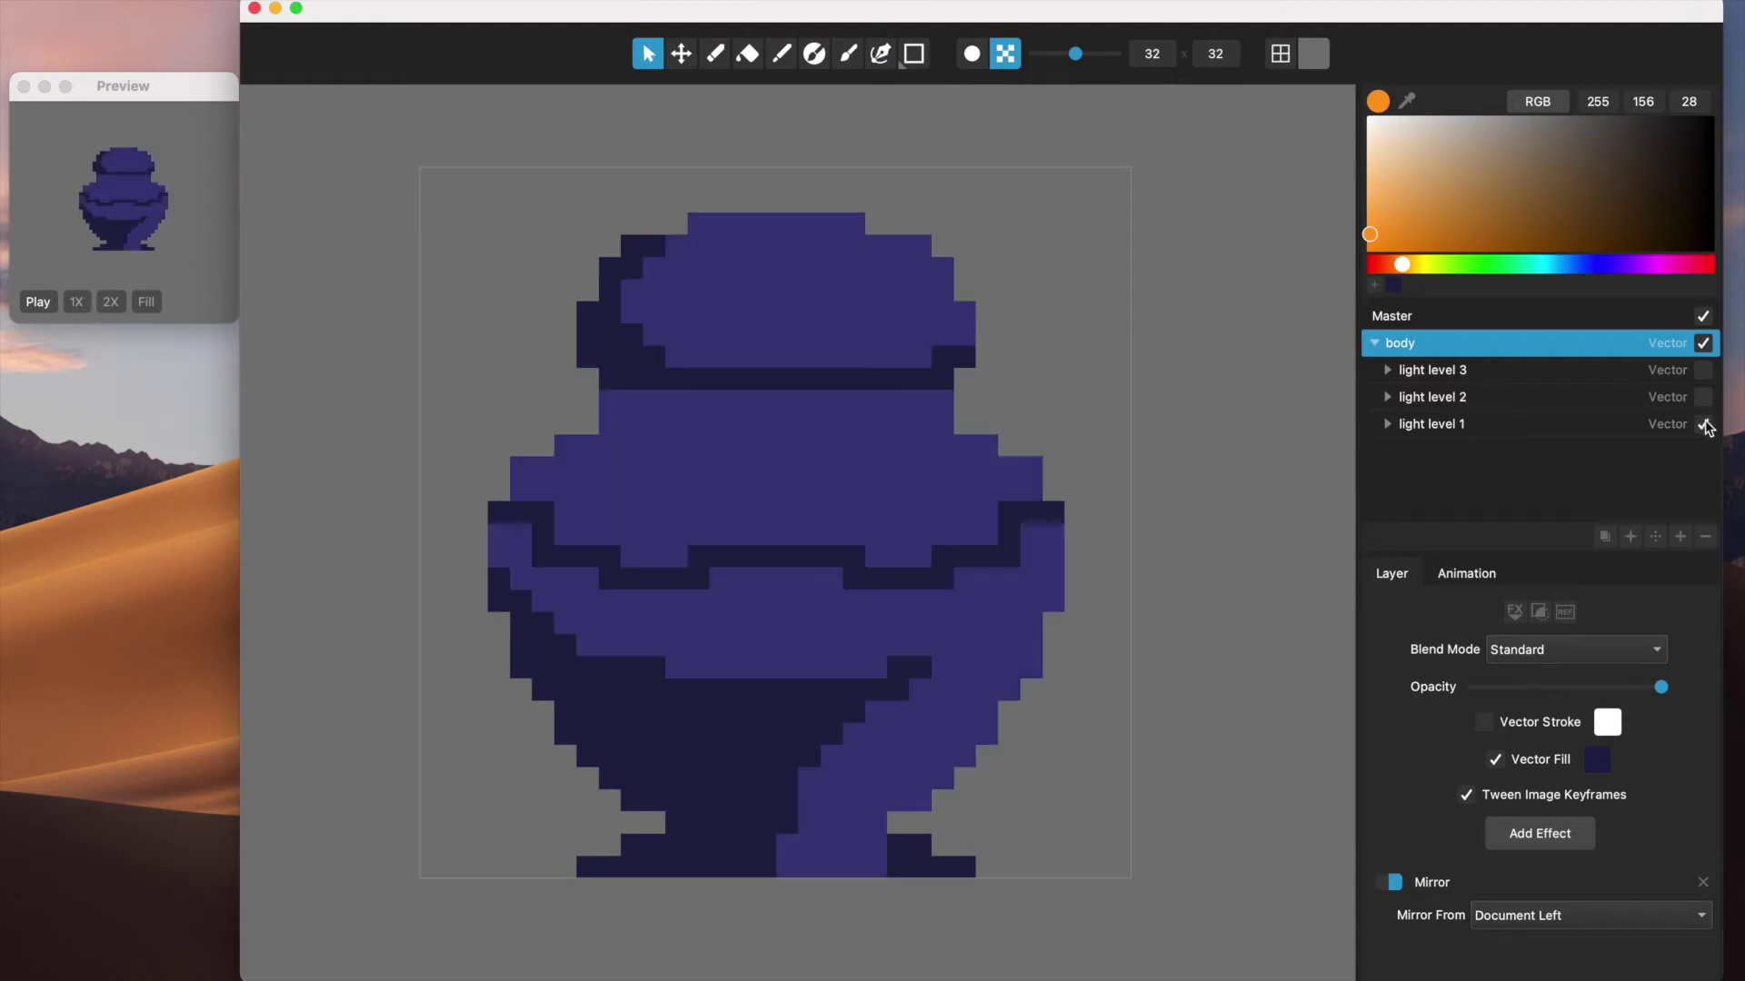
{"action": "left_click", "coordinate": [1703, 424]}
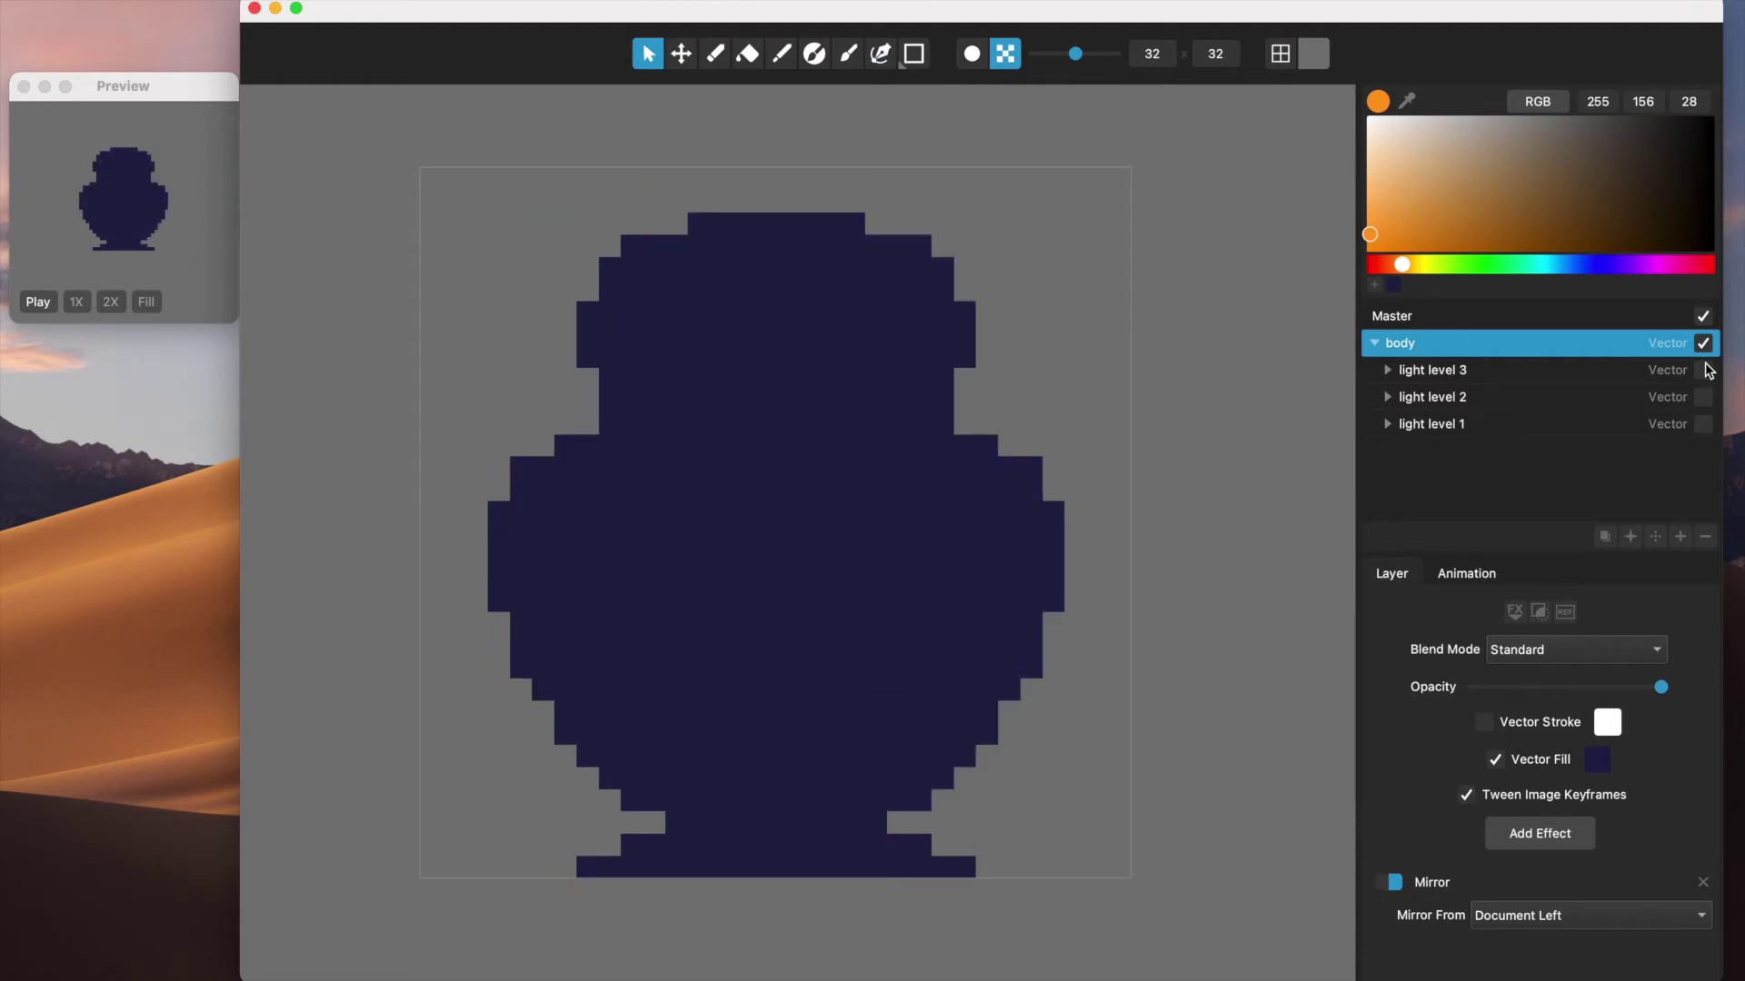
{"action": "left_click", "coordinate": [1705, 370]}
{"action": "left_click", "coordinate": [1705, 398]}
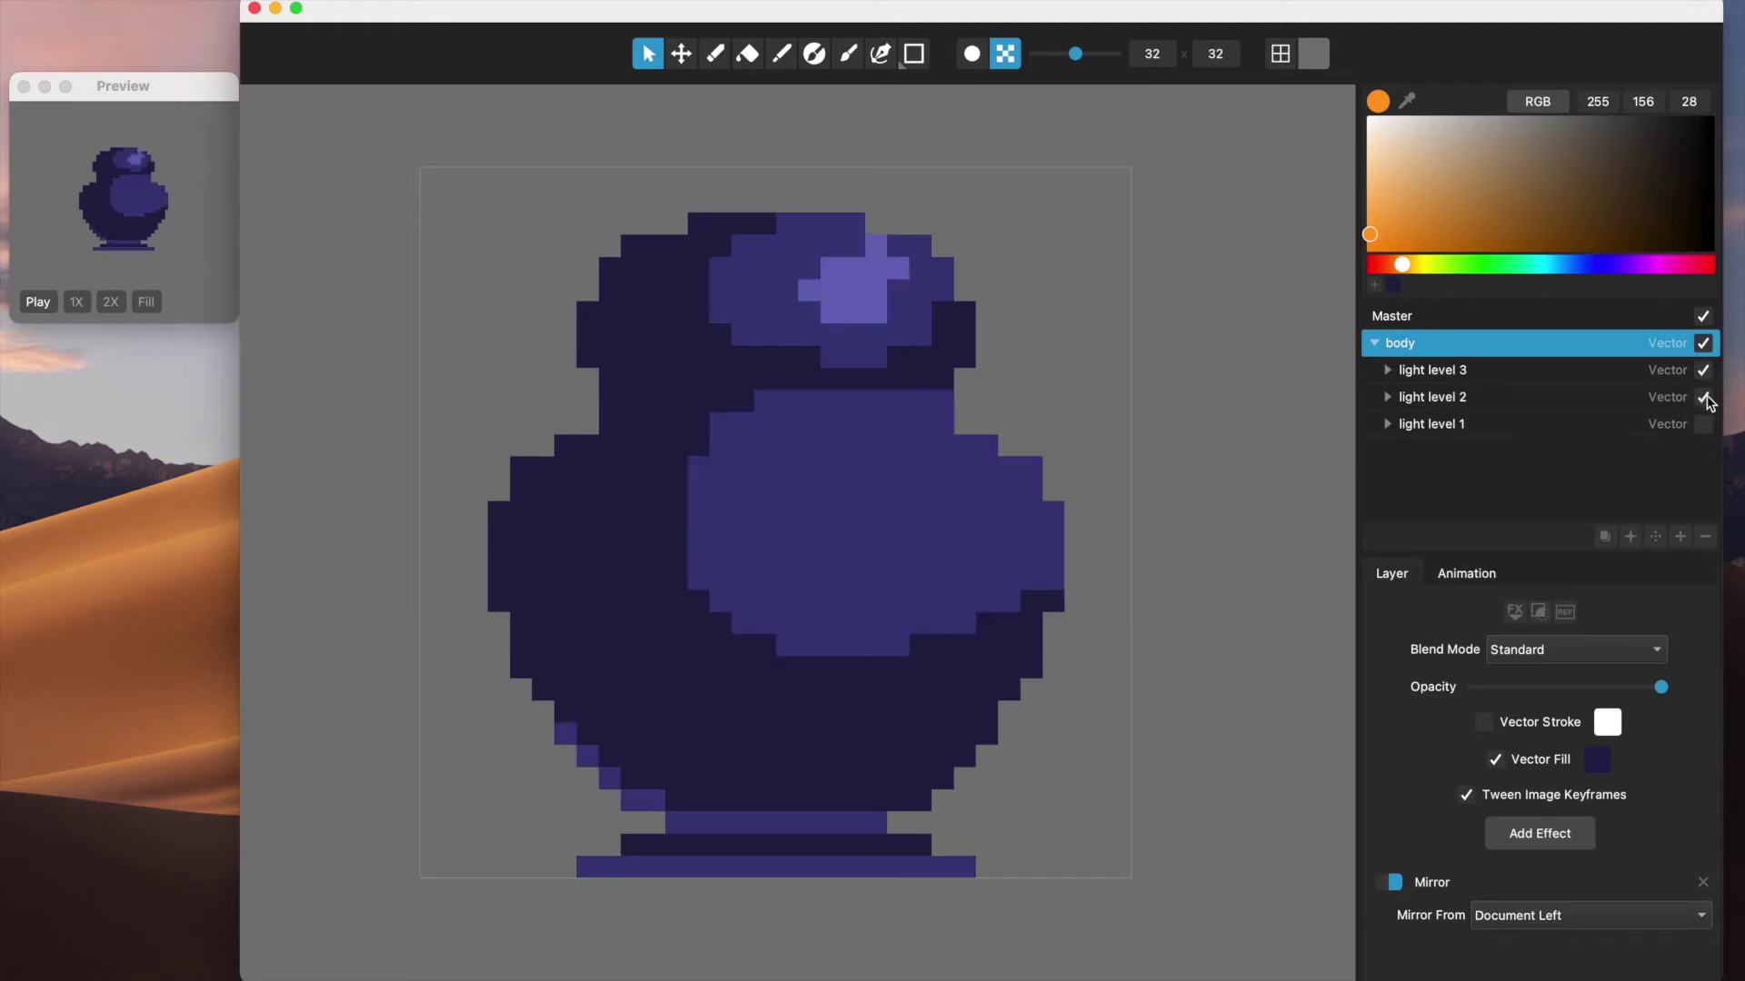
{"action": "left_click", "coordinate": [1705, 425]}
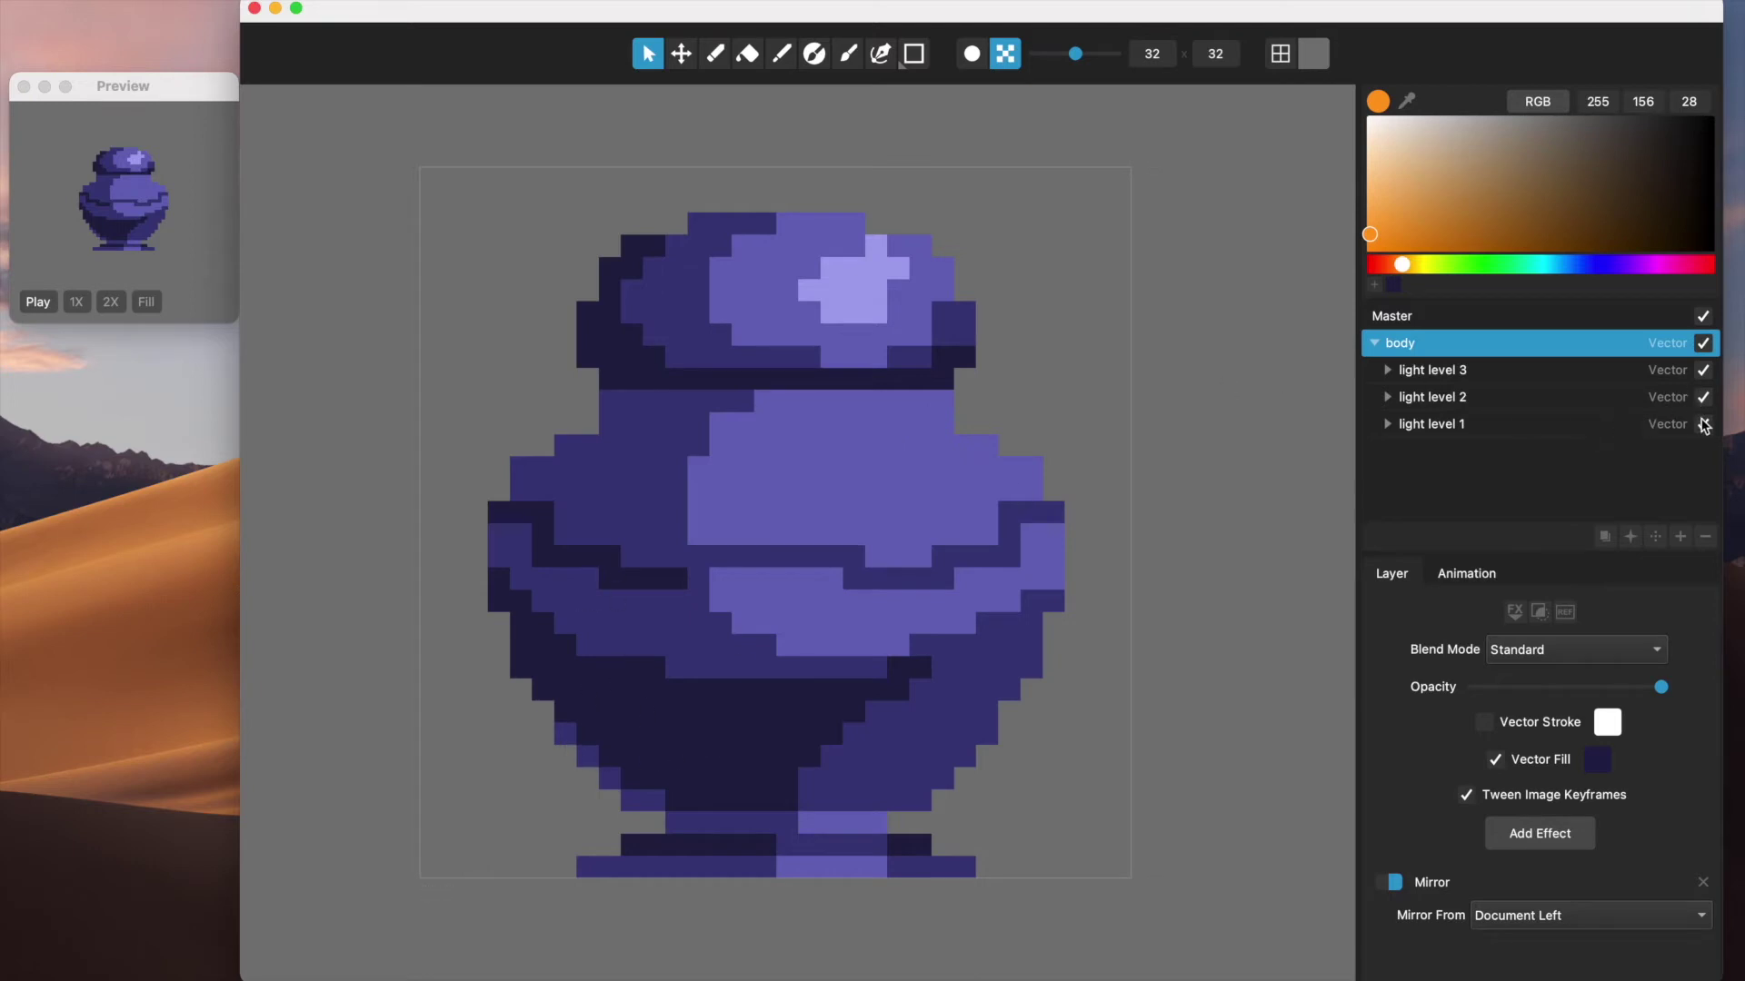
Hide all three light levels, re-show them one by one, and select light level 3
{"action": "left_click", "coordinate": [1705, 370]}
{"action": "left_click", "coordinate": [1705, 397]}
{"action": "left_click", "coordinate": [1704, 424]}
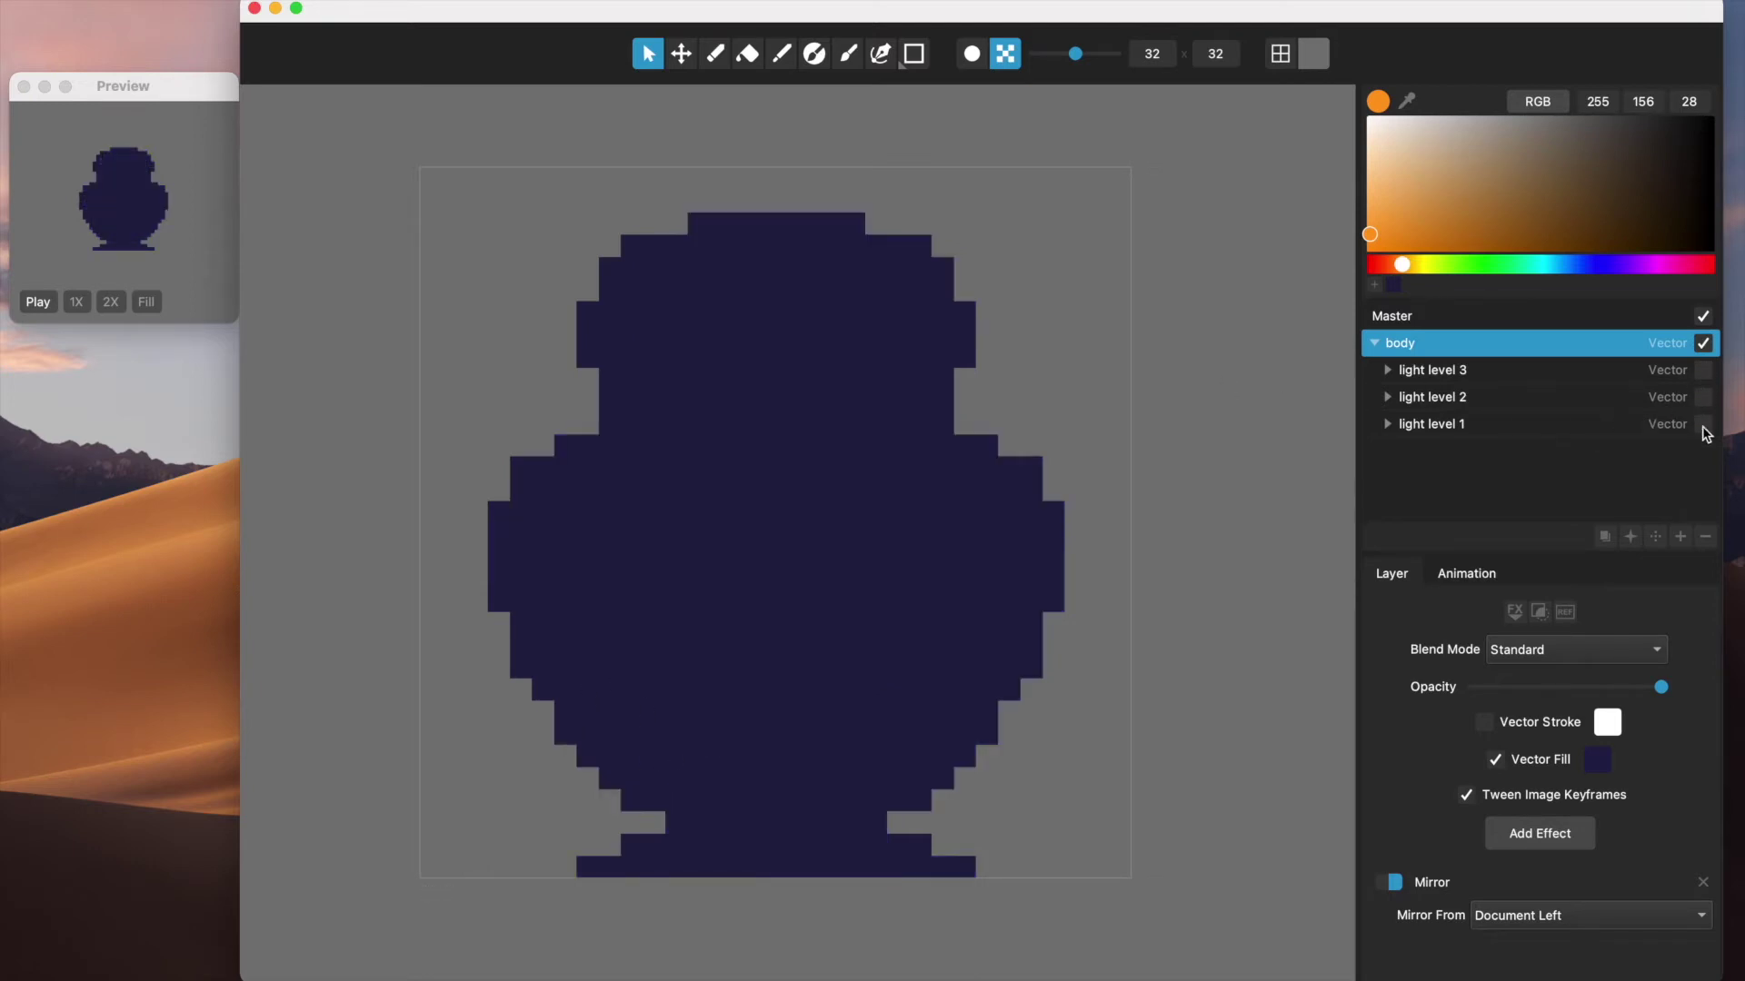
{"action": "left_click", "coordinate": [1704, 426]}
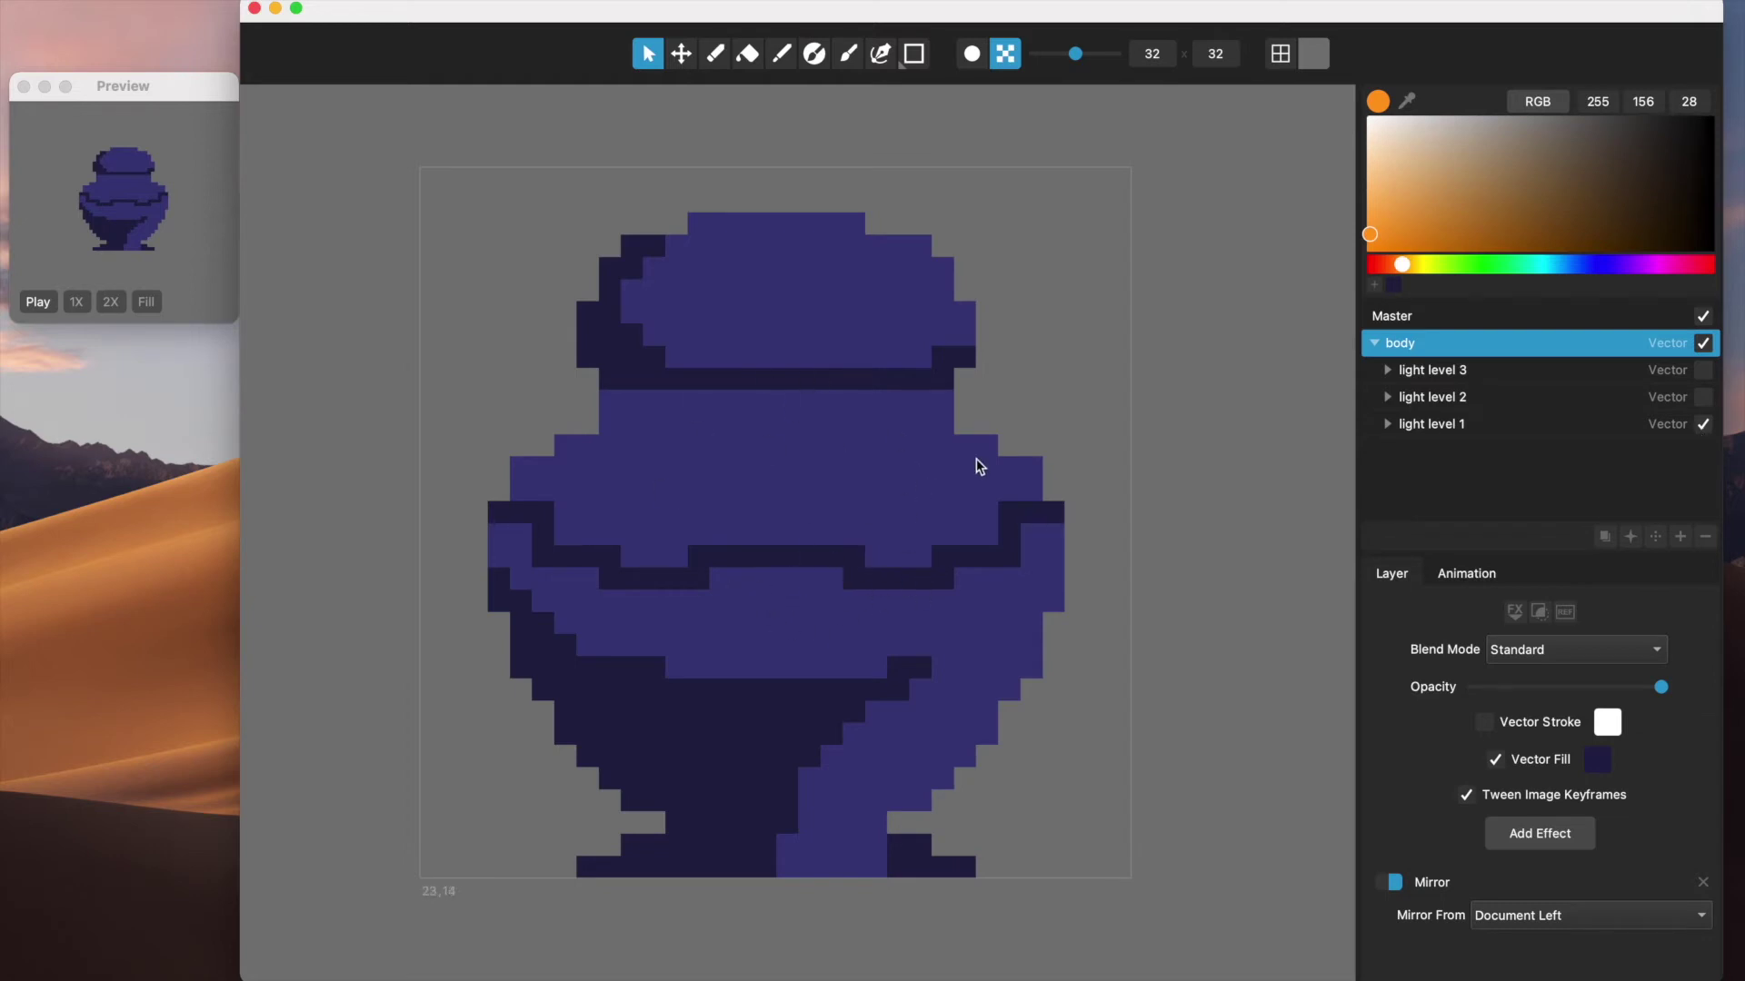
{"action": "left_click", "coordinate": [1704, 398]}
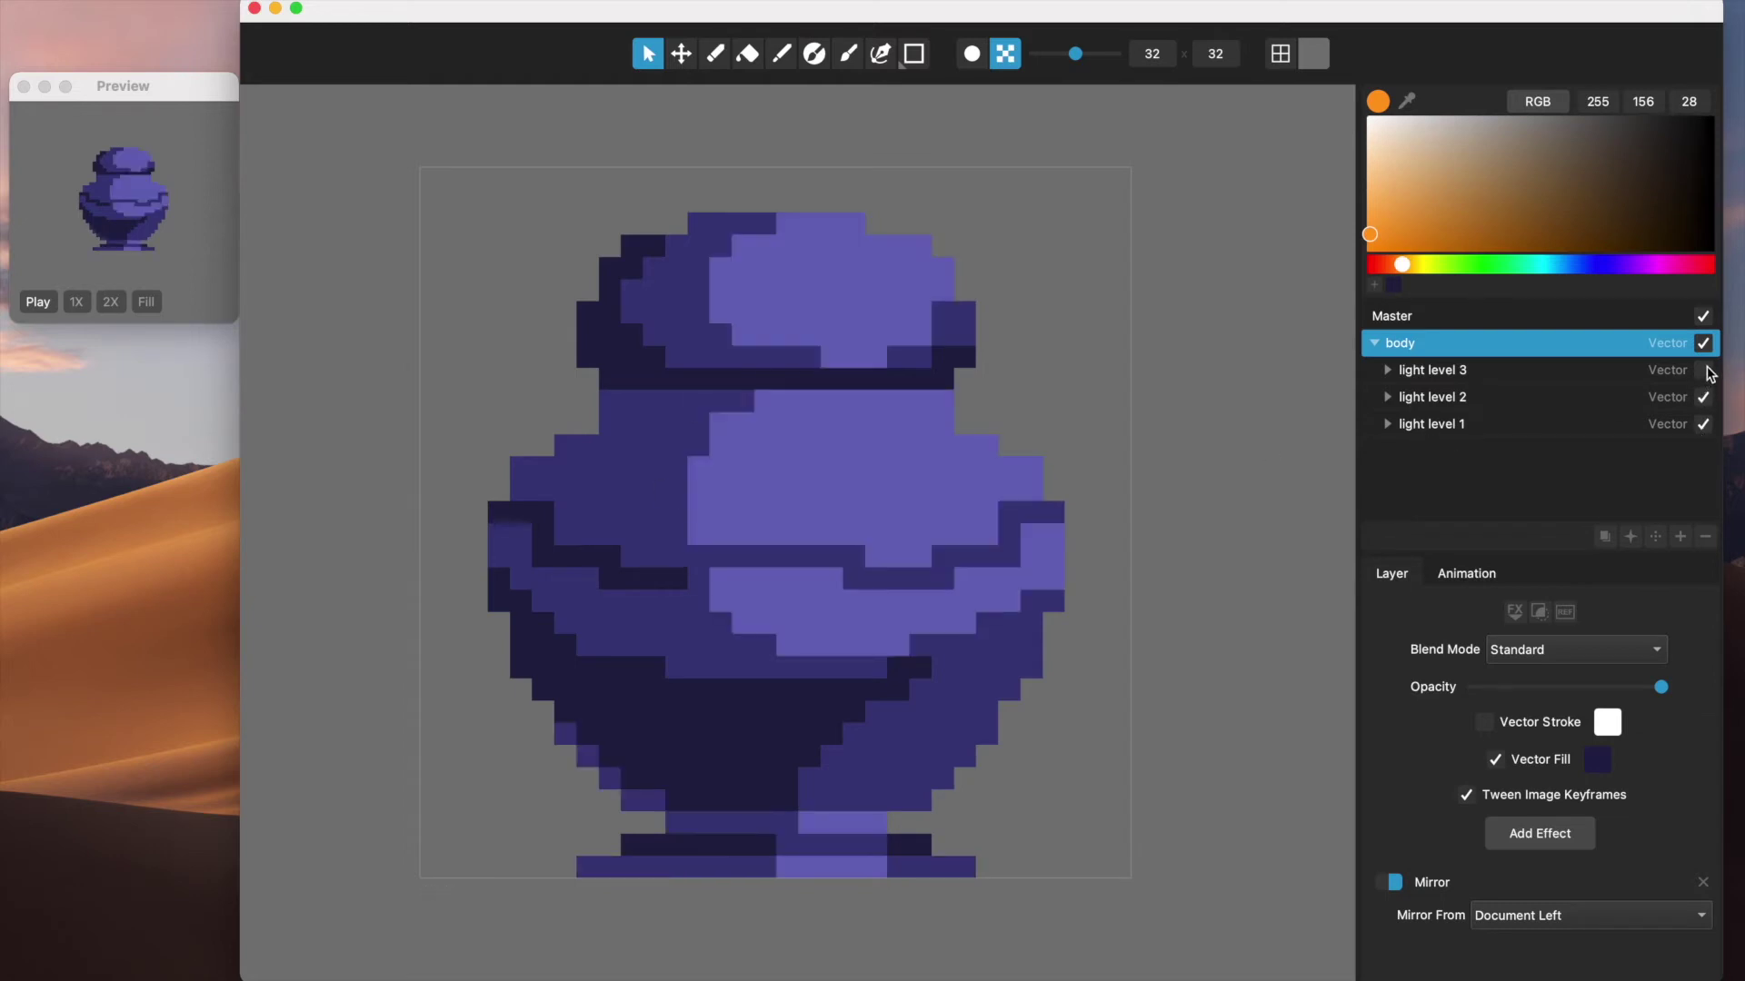
{"action": "left_click", "coordinate": [1704, 371]}
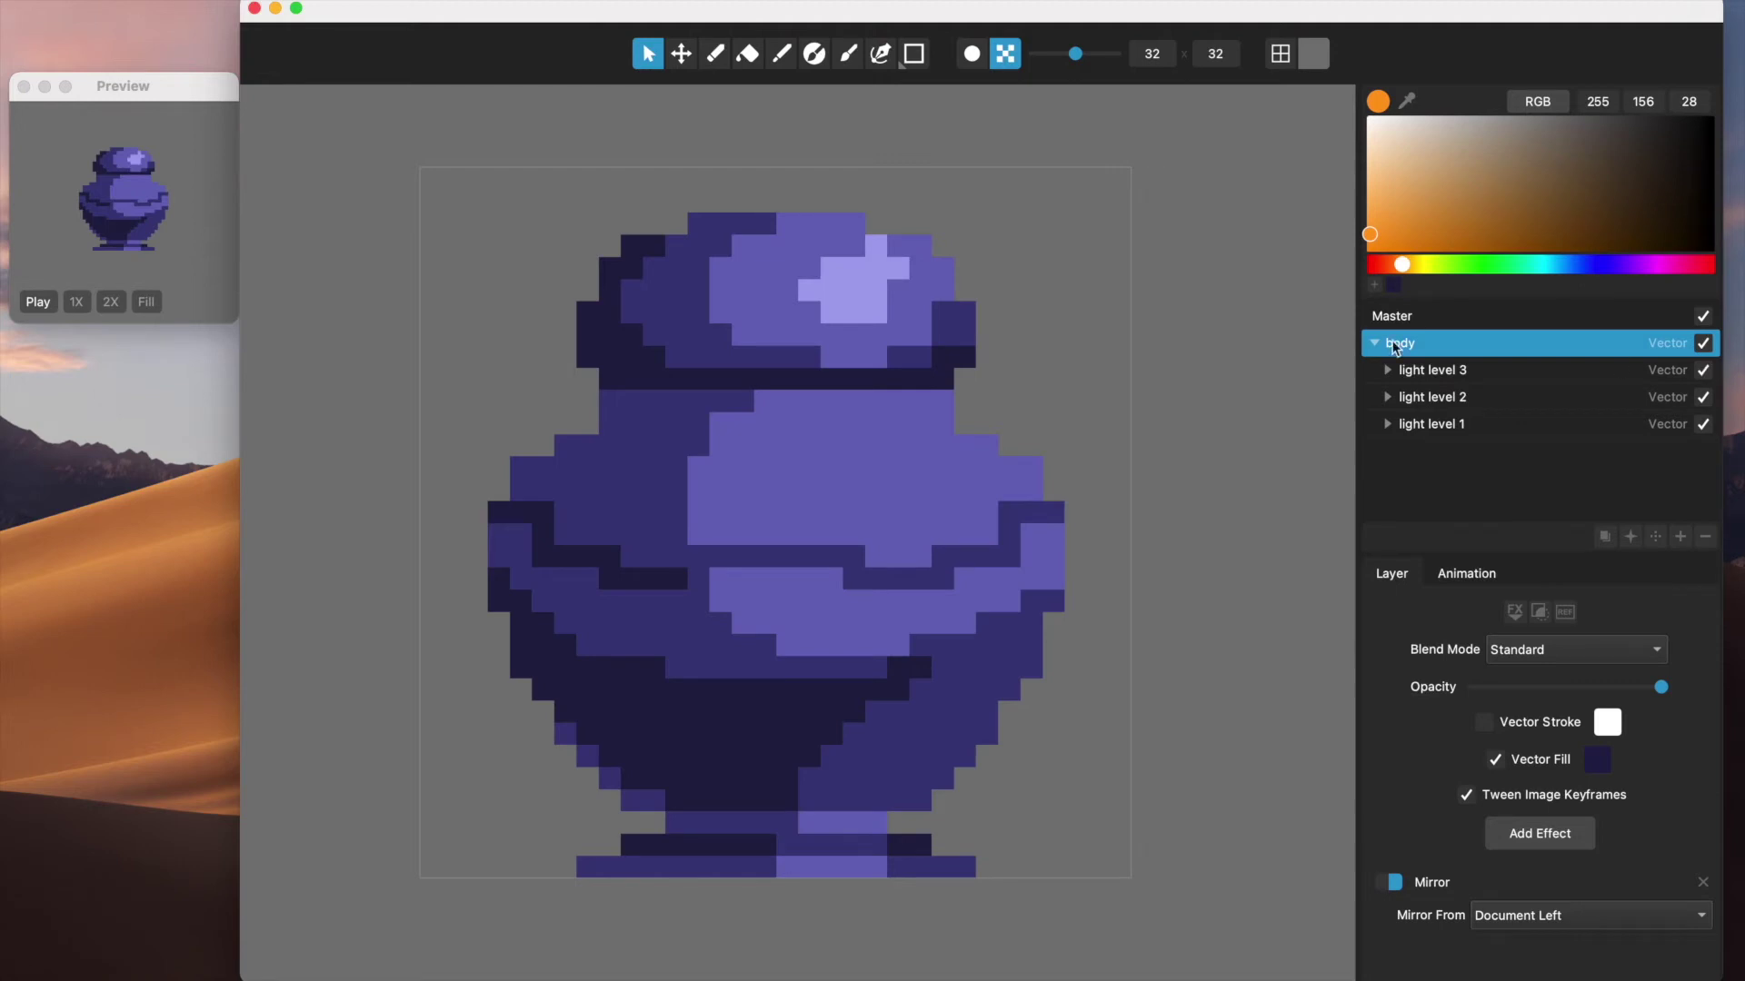
{"action": "left_click", "coordinate": [1449, 368]}
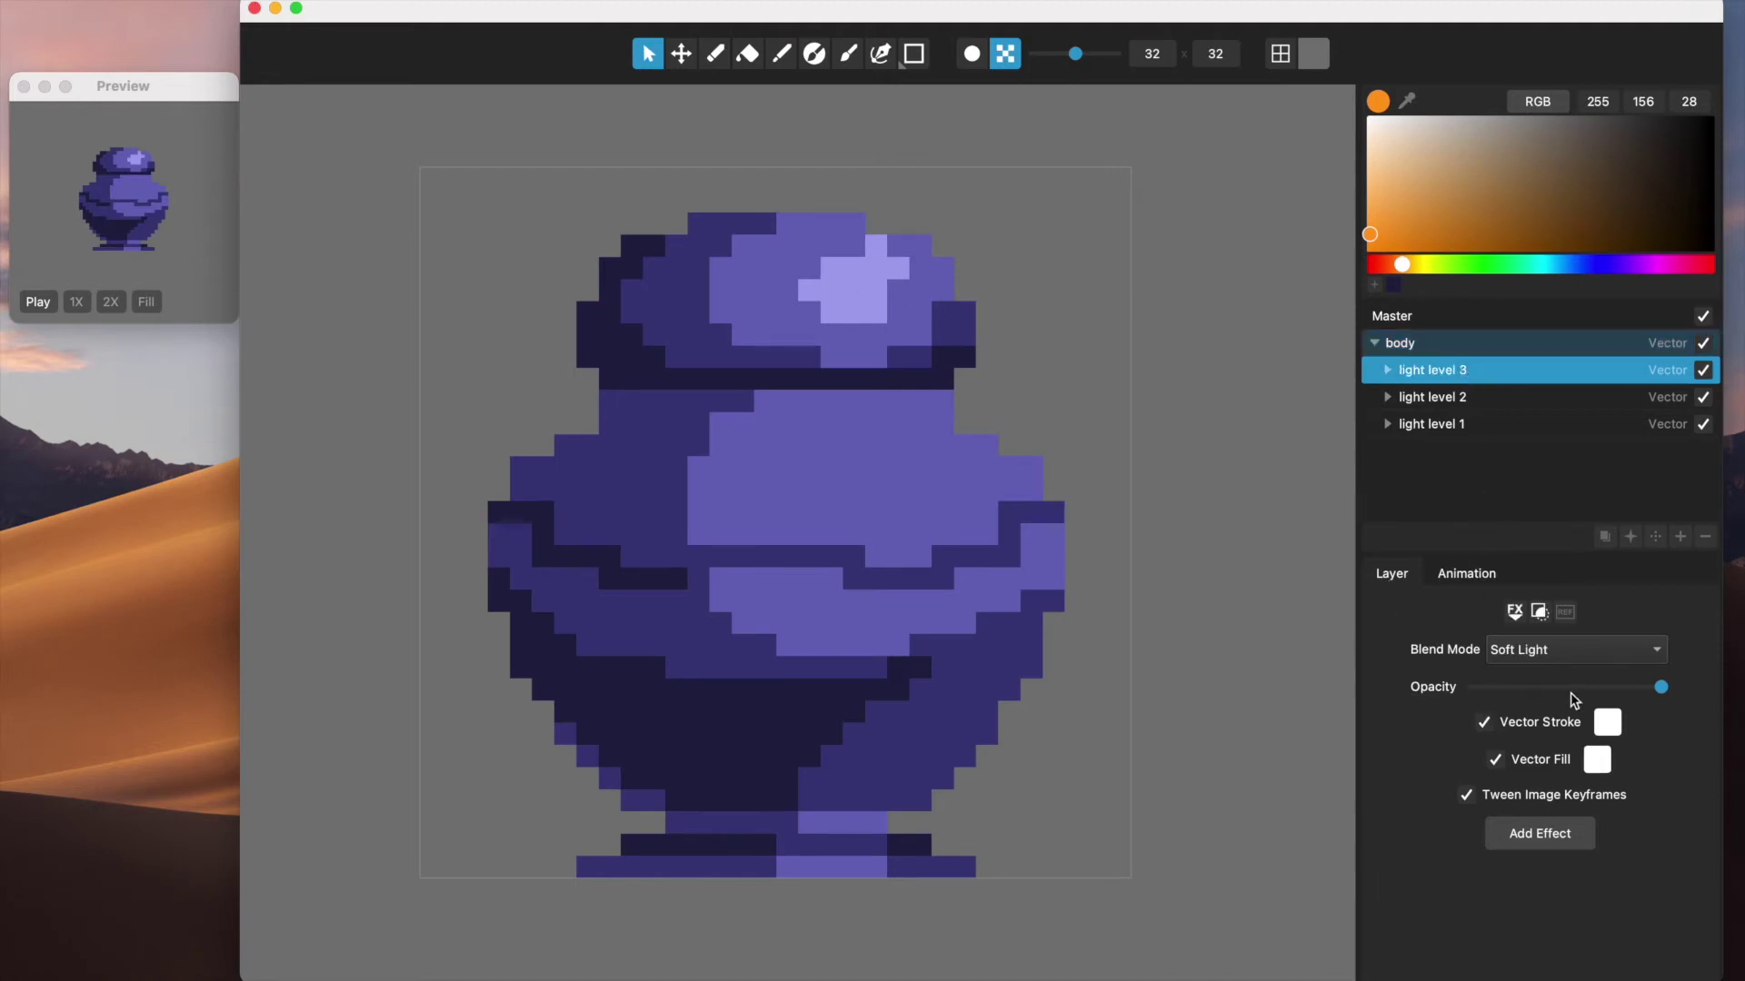
{"action": "left_click", "coordinate": [1594, 662]}
{"action": "left_click", "coordinate": [1580, 534]}
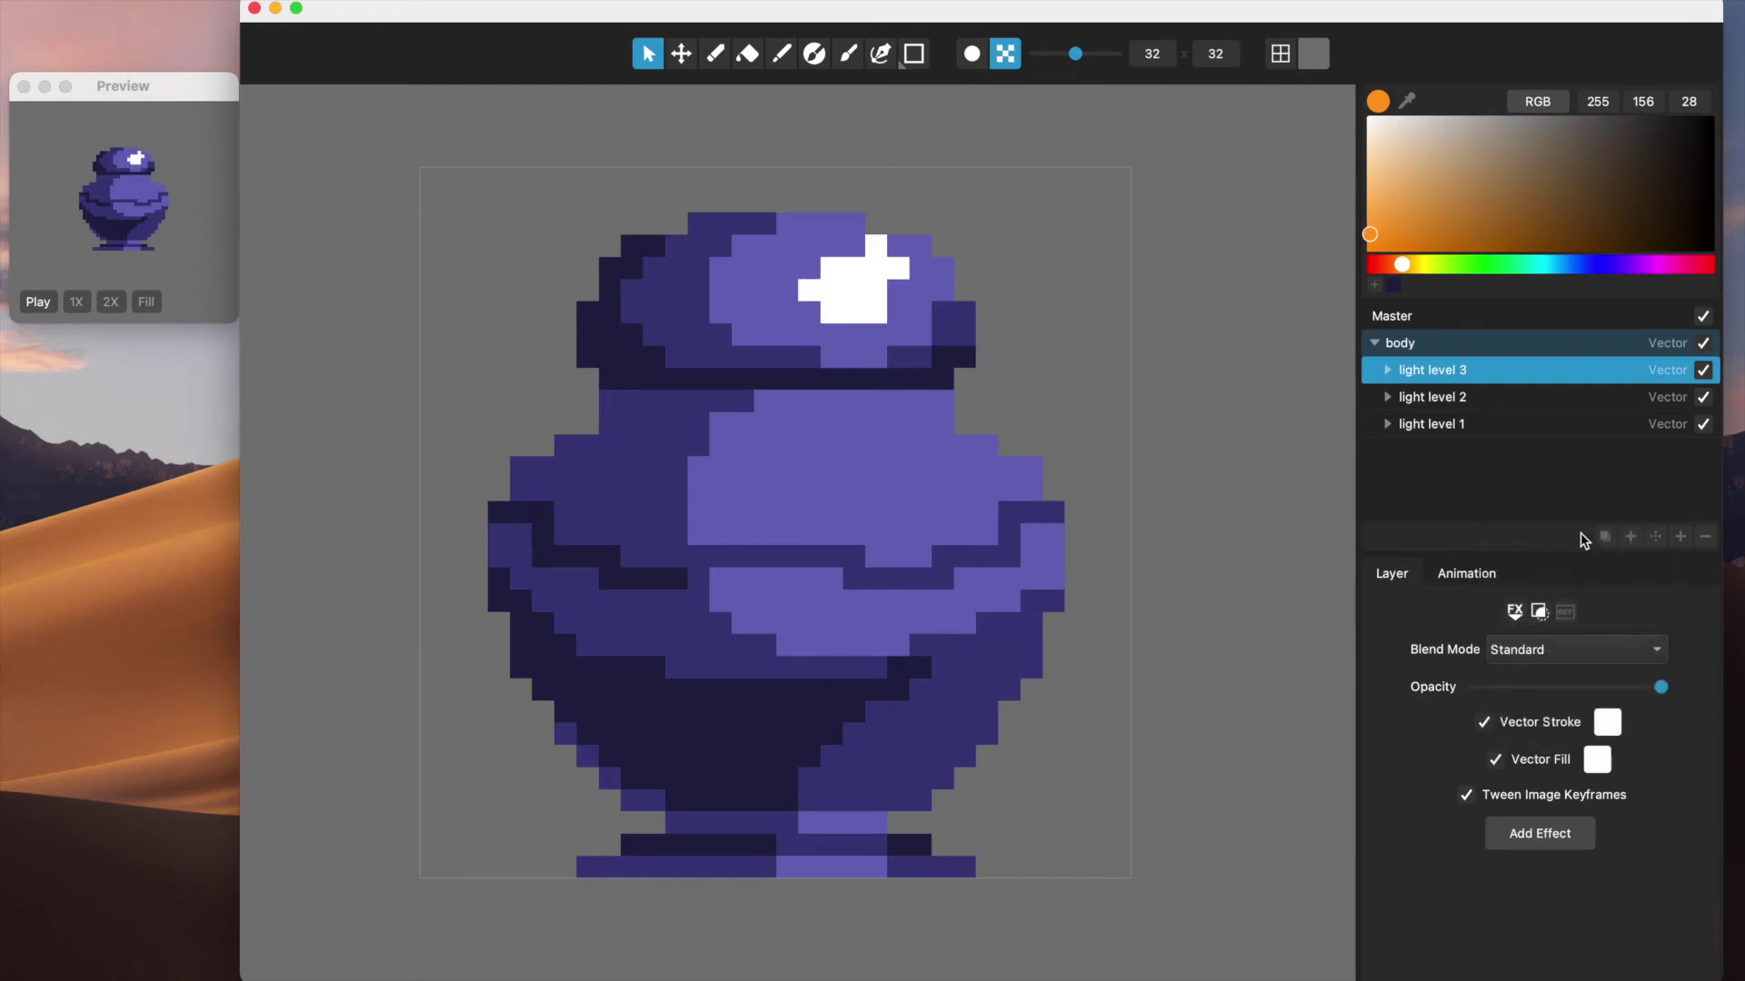
{"action": "left_click", "coordinate": [1528, 397]}
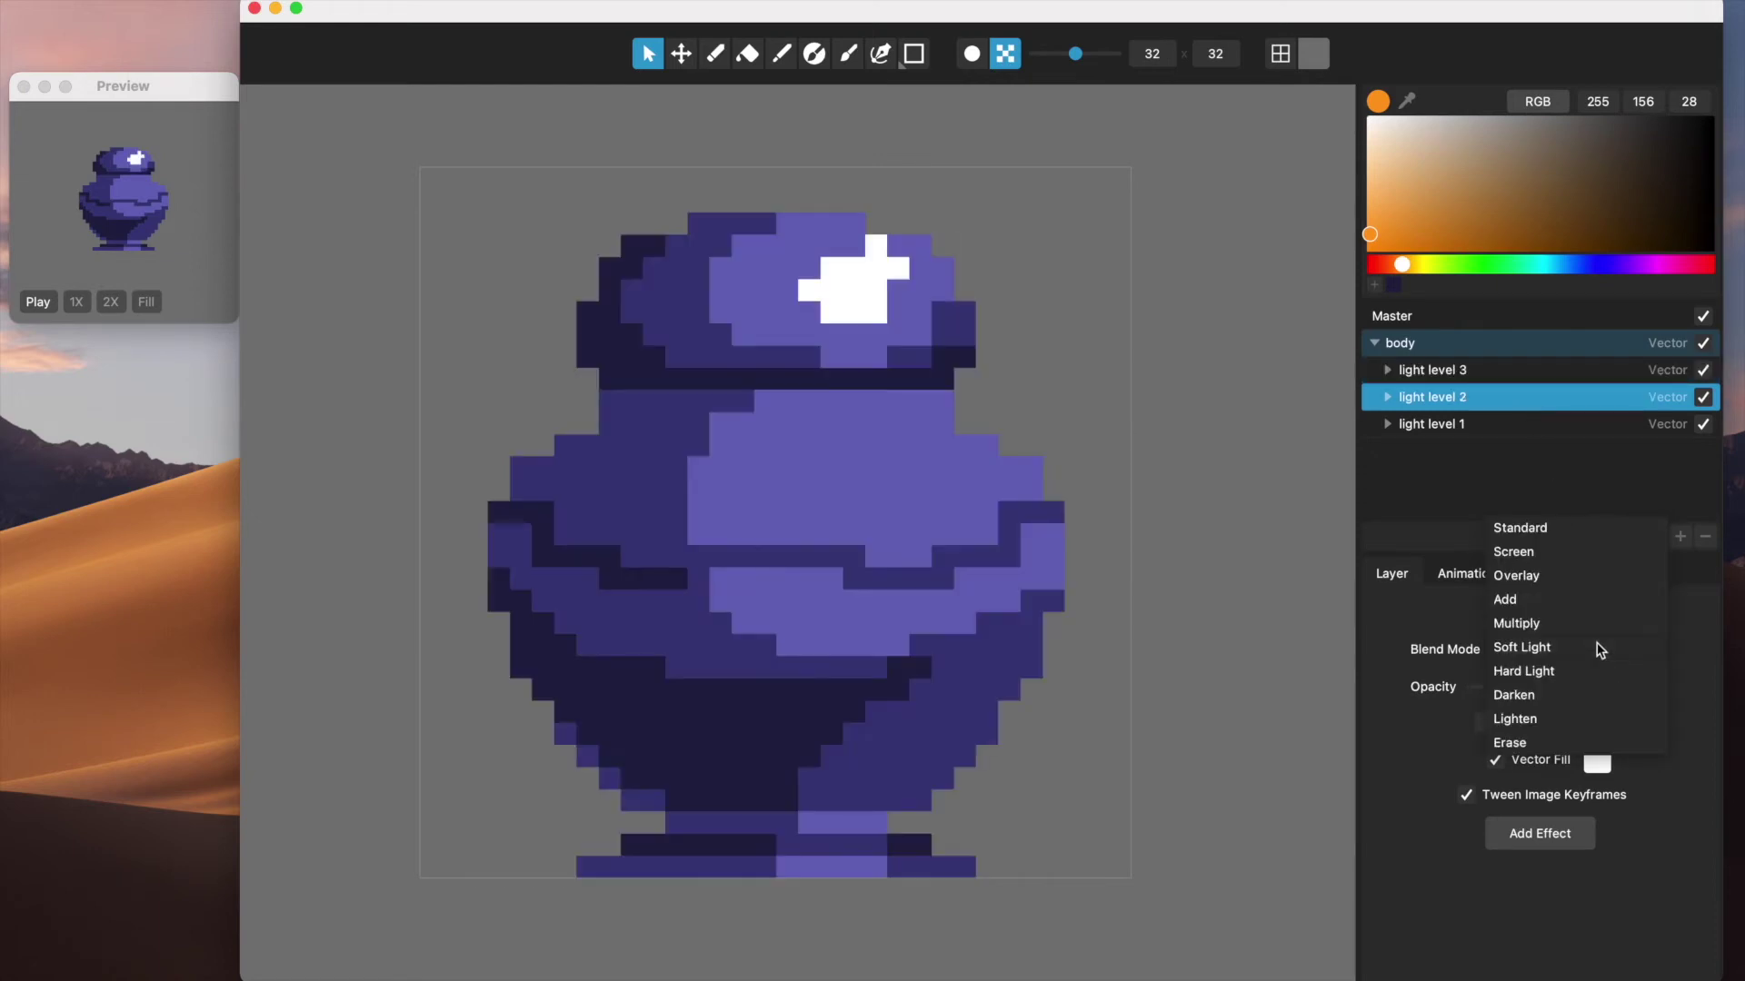
{"action": "left_click", "coordinate": [1583, 531]}
{"action": "left_click", "coordinate": [1541, 425]}
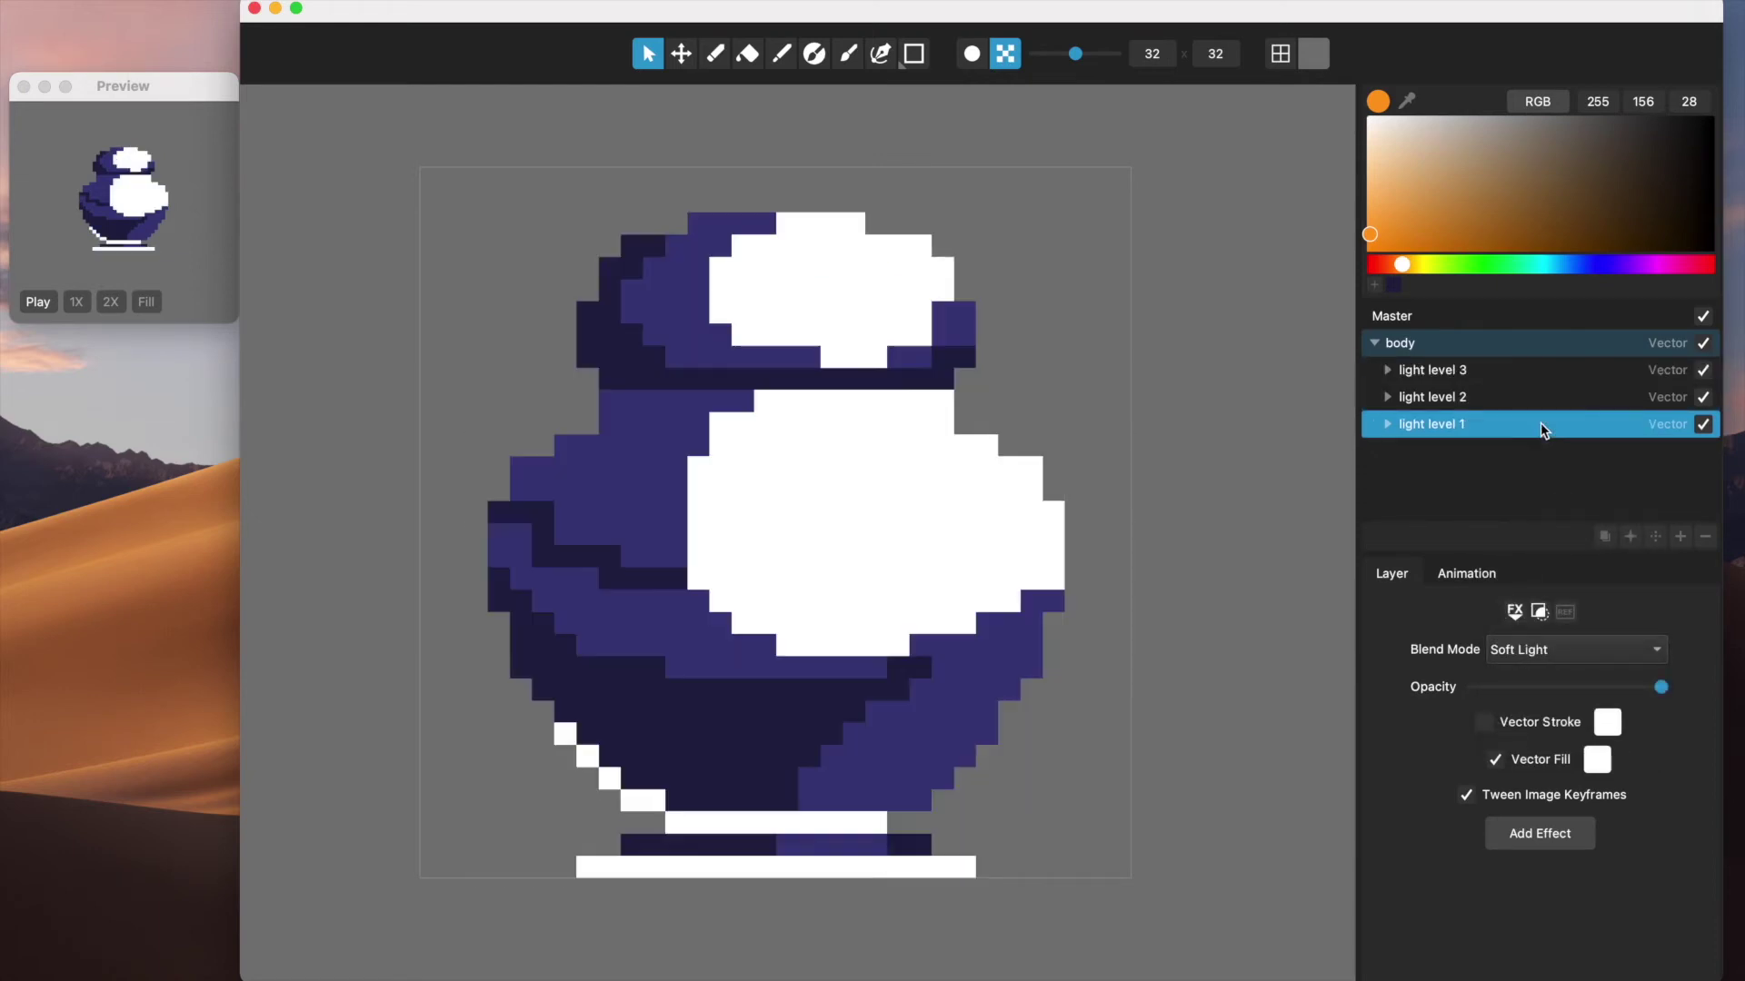
{"action": "left_click", "coordinate": [1581, 651]}
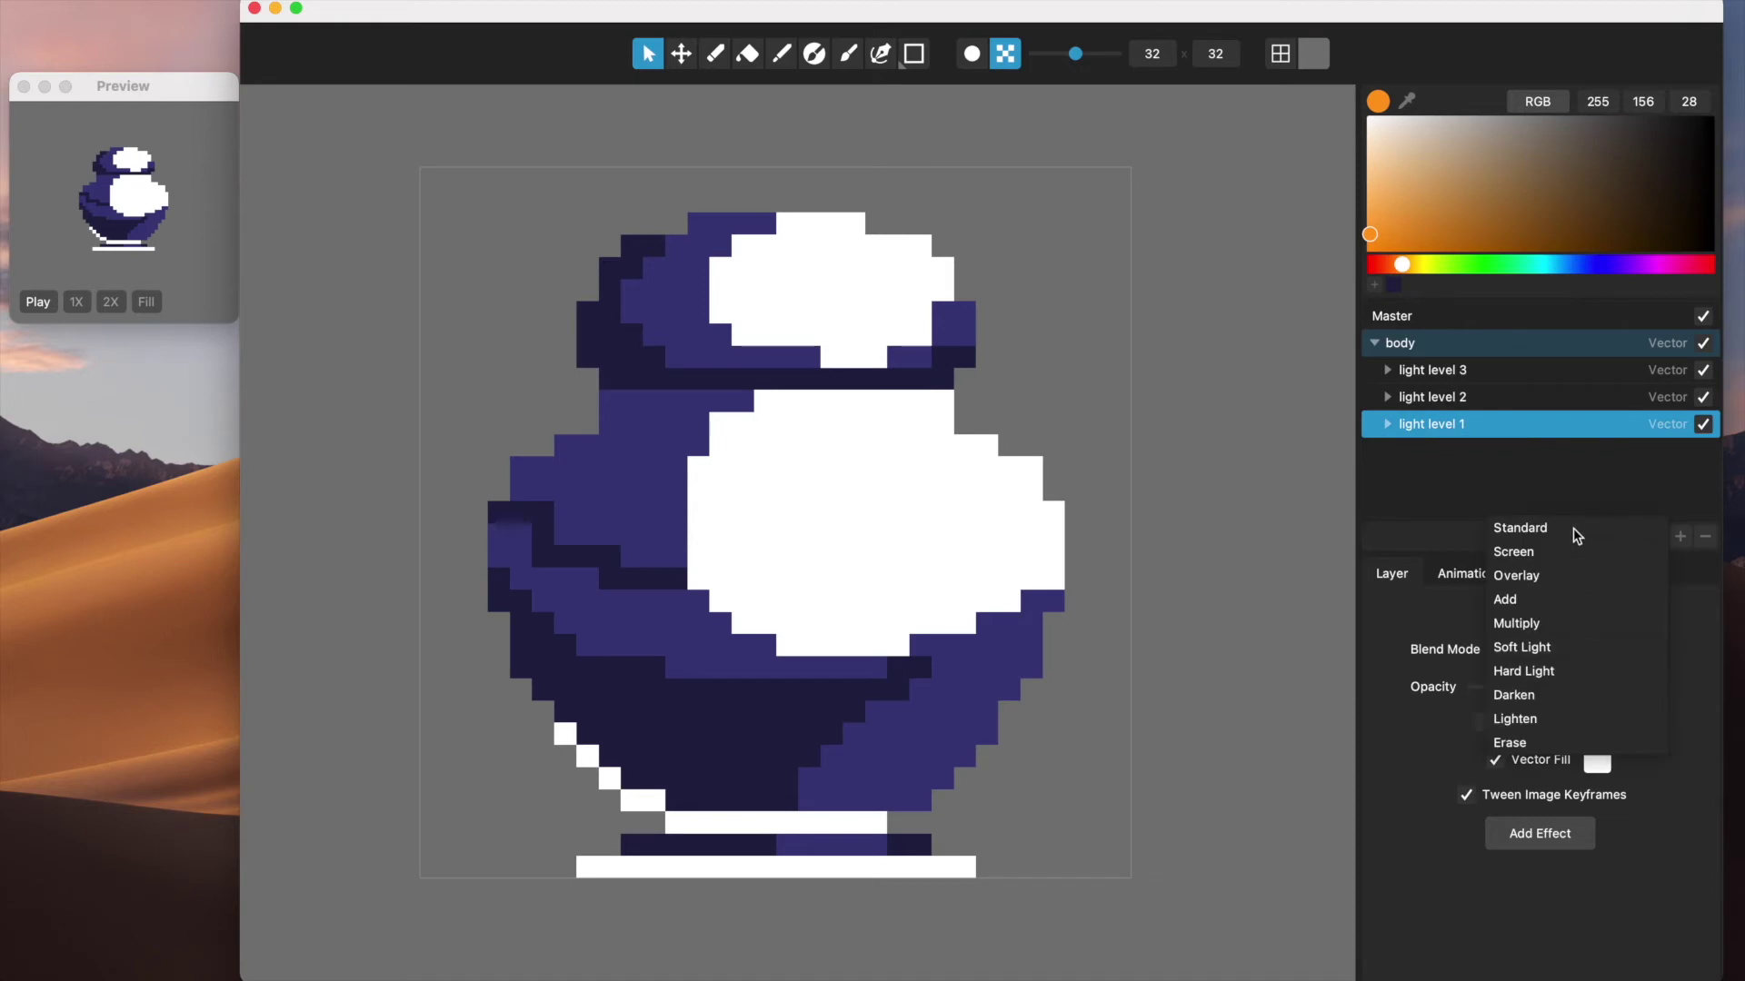
{"action": "left_click", "coordinate": [1573, 527]}
{"action": "left_click", "coordinate": [1600, 651]}
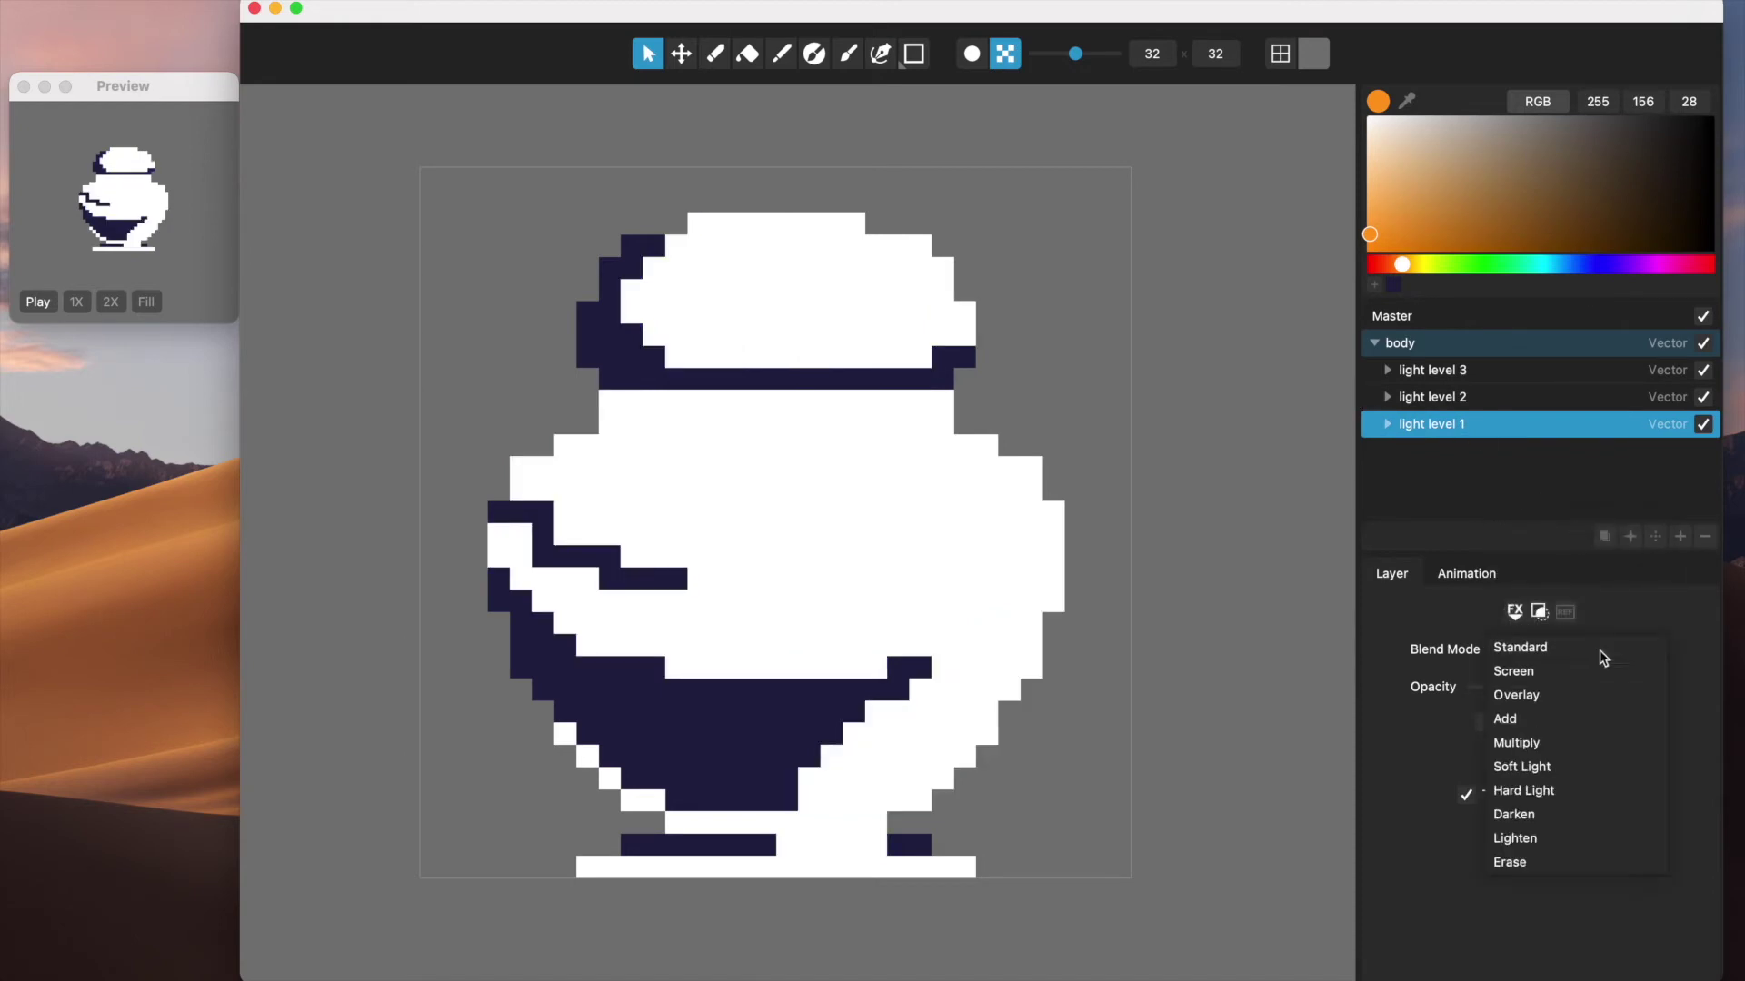
{"action": "left_click", "coordinate": [1554, 768]}
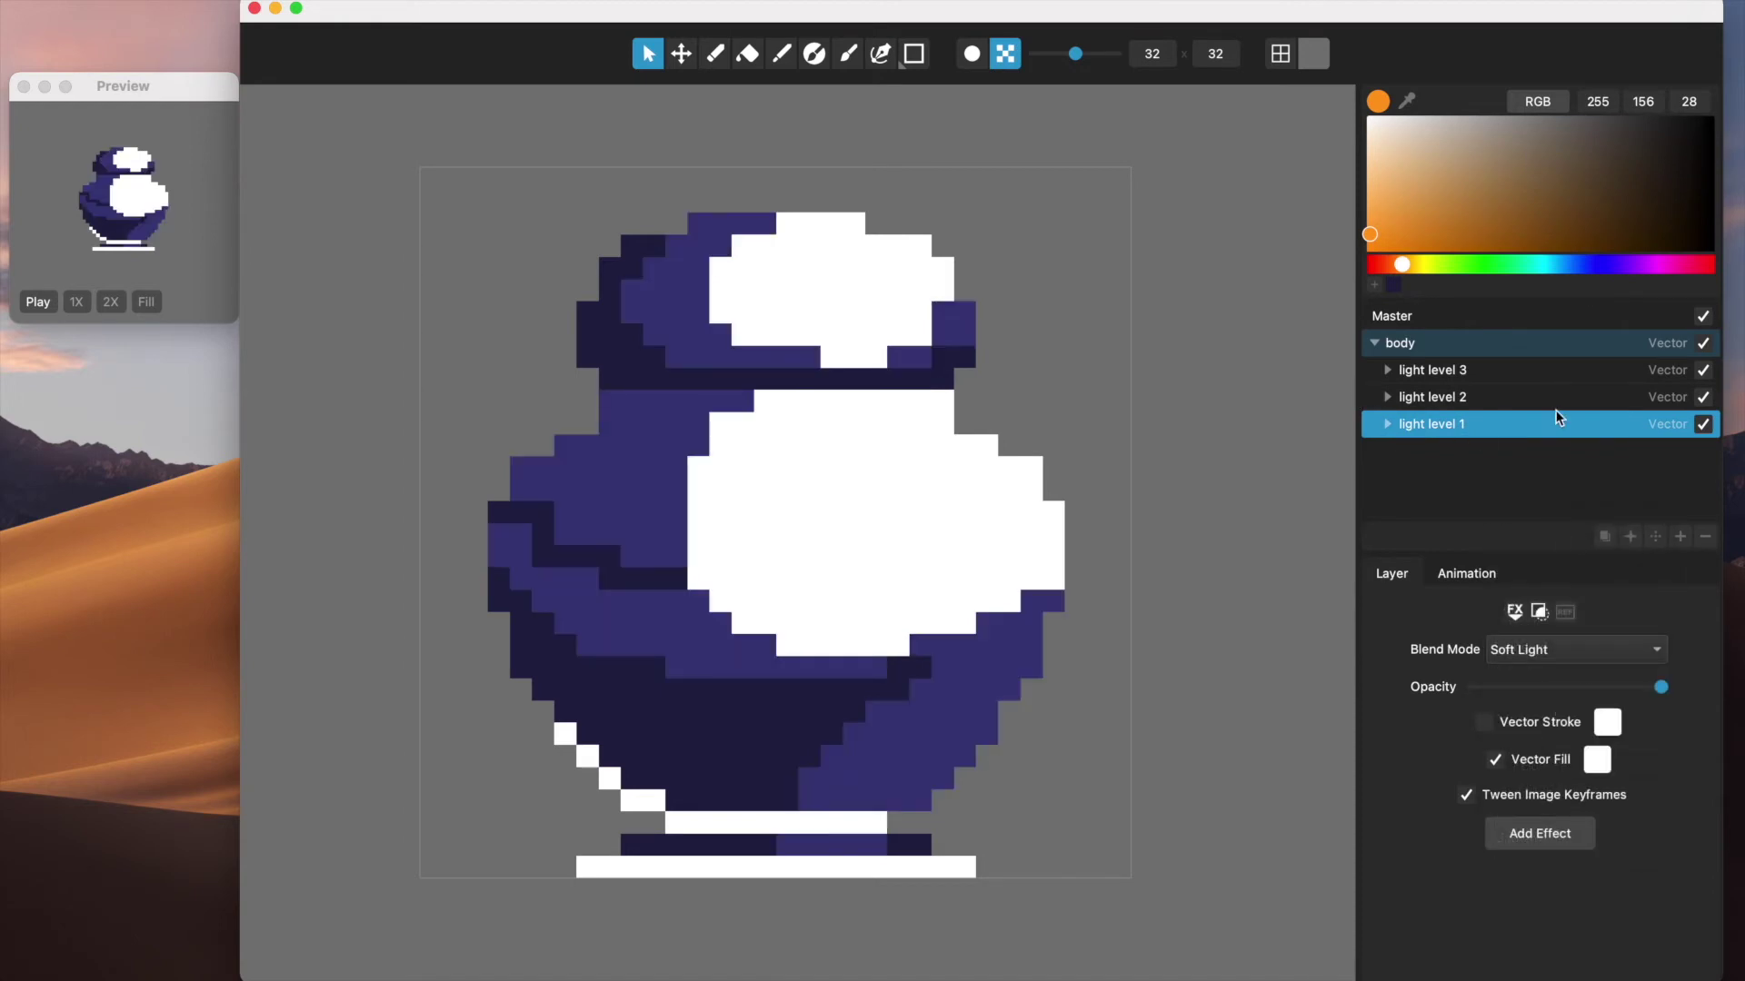
{"action": "left_click", "coordinate": [1555, 402]}
{"action": "left_click", "coordinate": [1581, 649]}
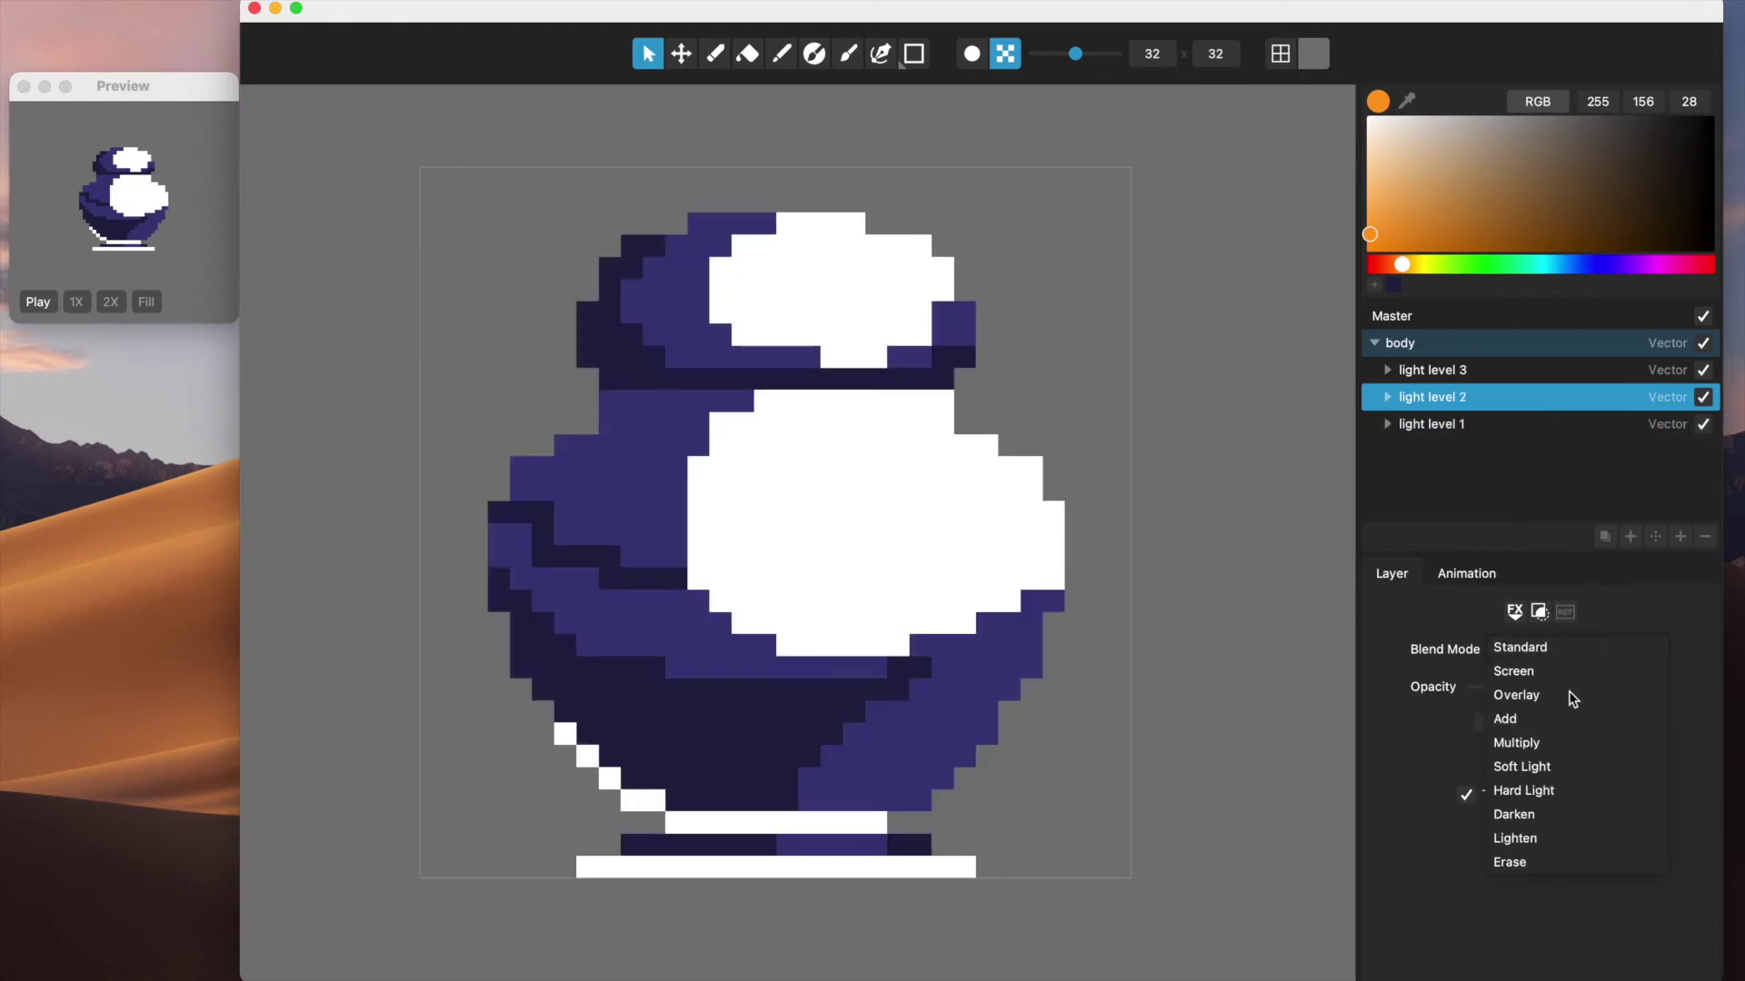
{"action": "left_click", "coordinate": [1557, 767]}
{"action": "left_click", "coordinate": [1550, 372]}
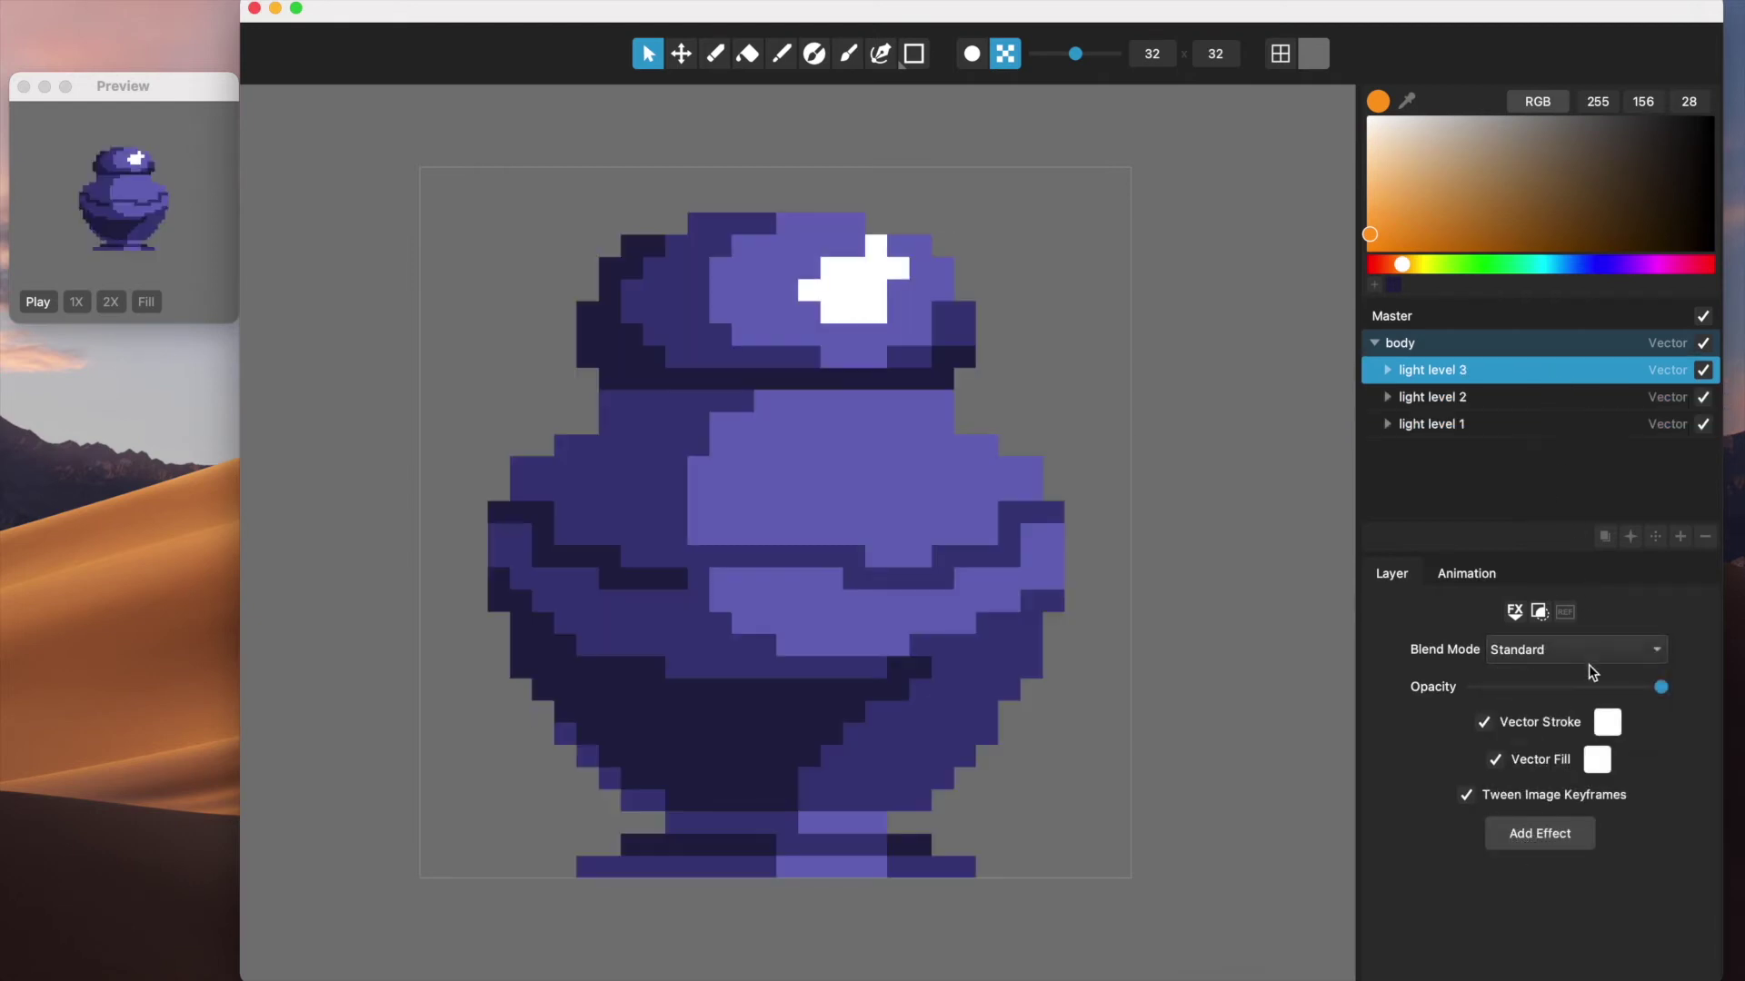
{"action": "left_click", "coordinate": [1591, 650]}
{"action": "left_click", "coordinate": [1570, 768]}
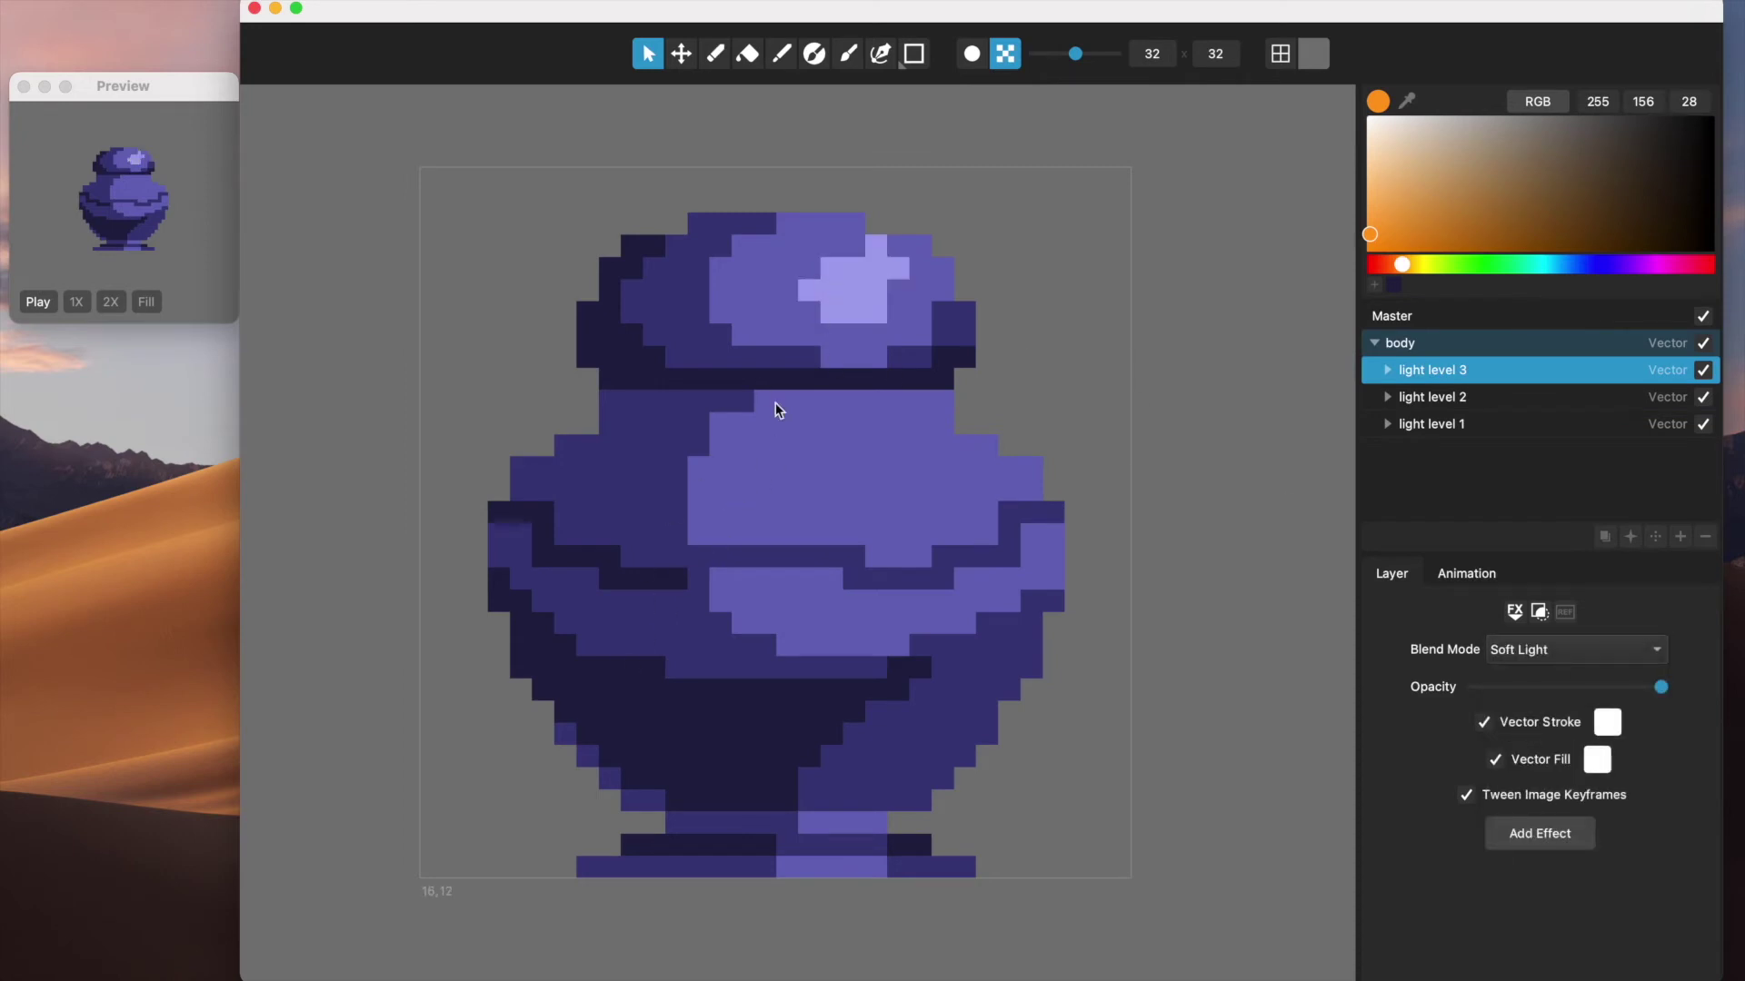
{"action": "scroll", "coordinate": [791, 394], "scroll_direction": "down", "scroll_amount": 3}
{"action": "scroll", "coordinate": [791, 395], "scroll_direction": "up", "scroll_amount": 3}
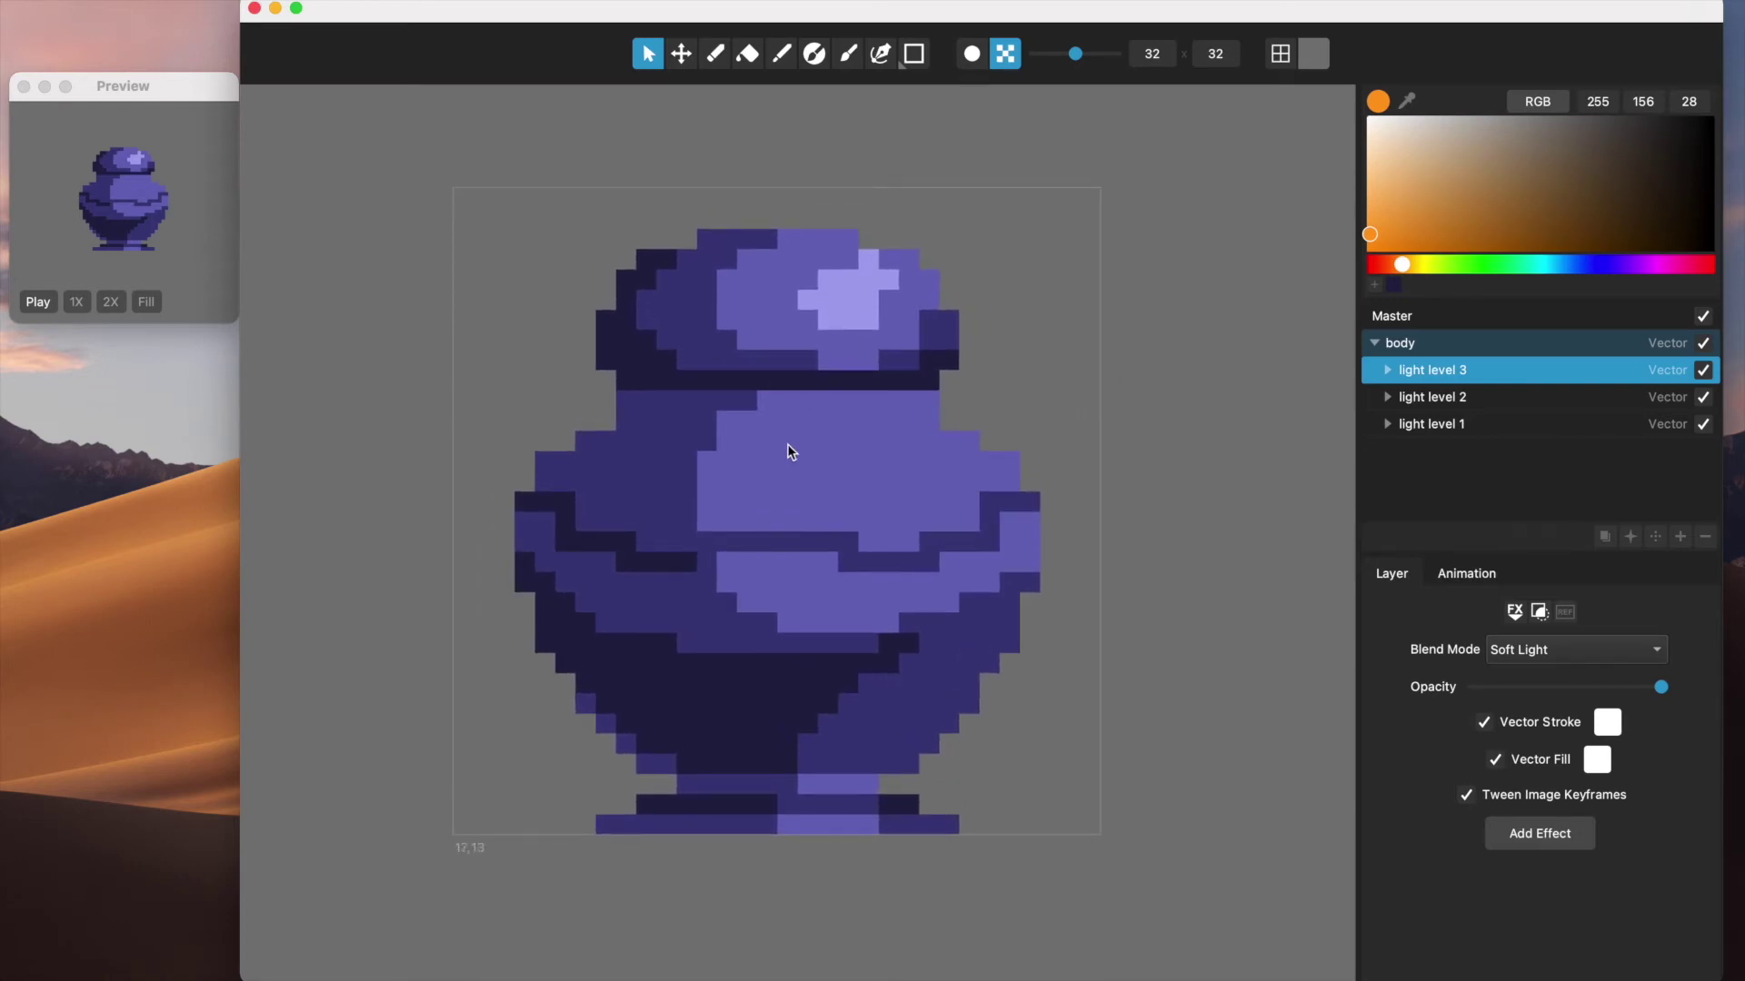
{"action": "scroll", "coordinate": [778, 504], "scroll_direction": "up", "scroll_amount": 3}
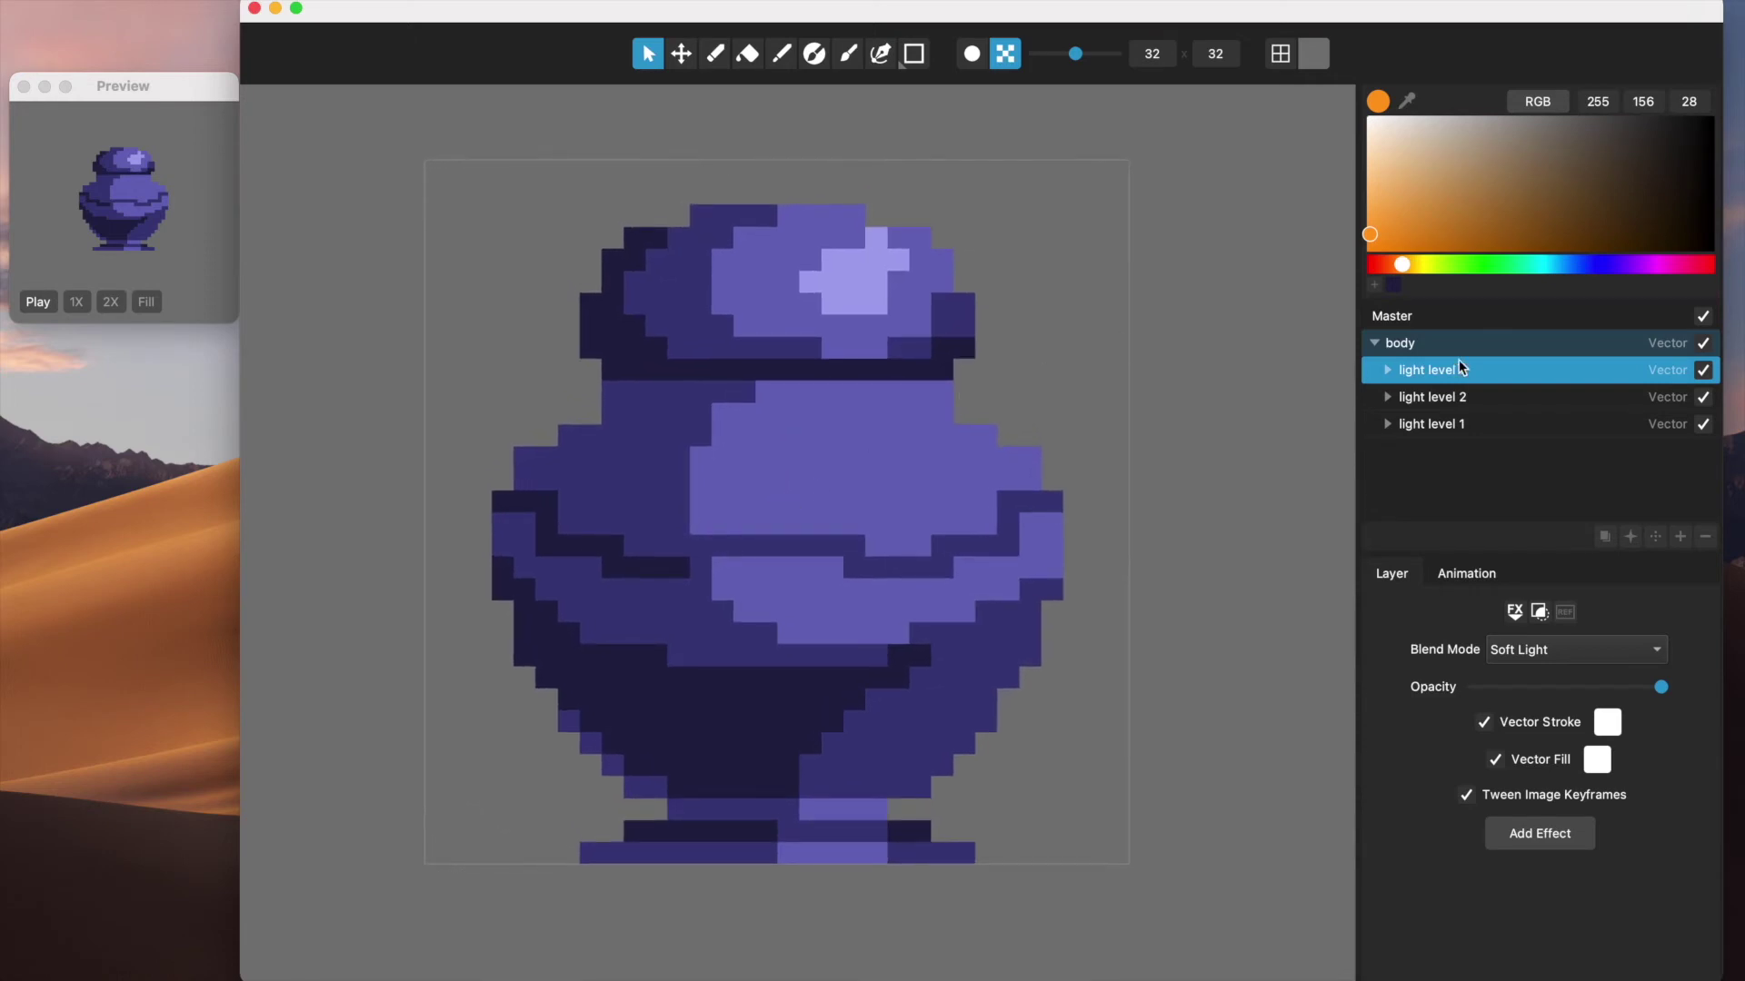
{"action": "left_click", "coordinate": [1388, 398]}
Select the mid sublayer and drag its ellipse's left and top nodes to reshape the lit area
{"action": "left_click", "coordinate": [1432, 454]}
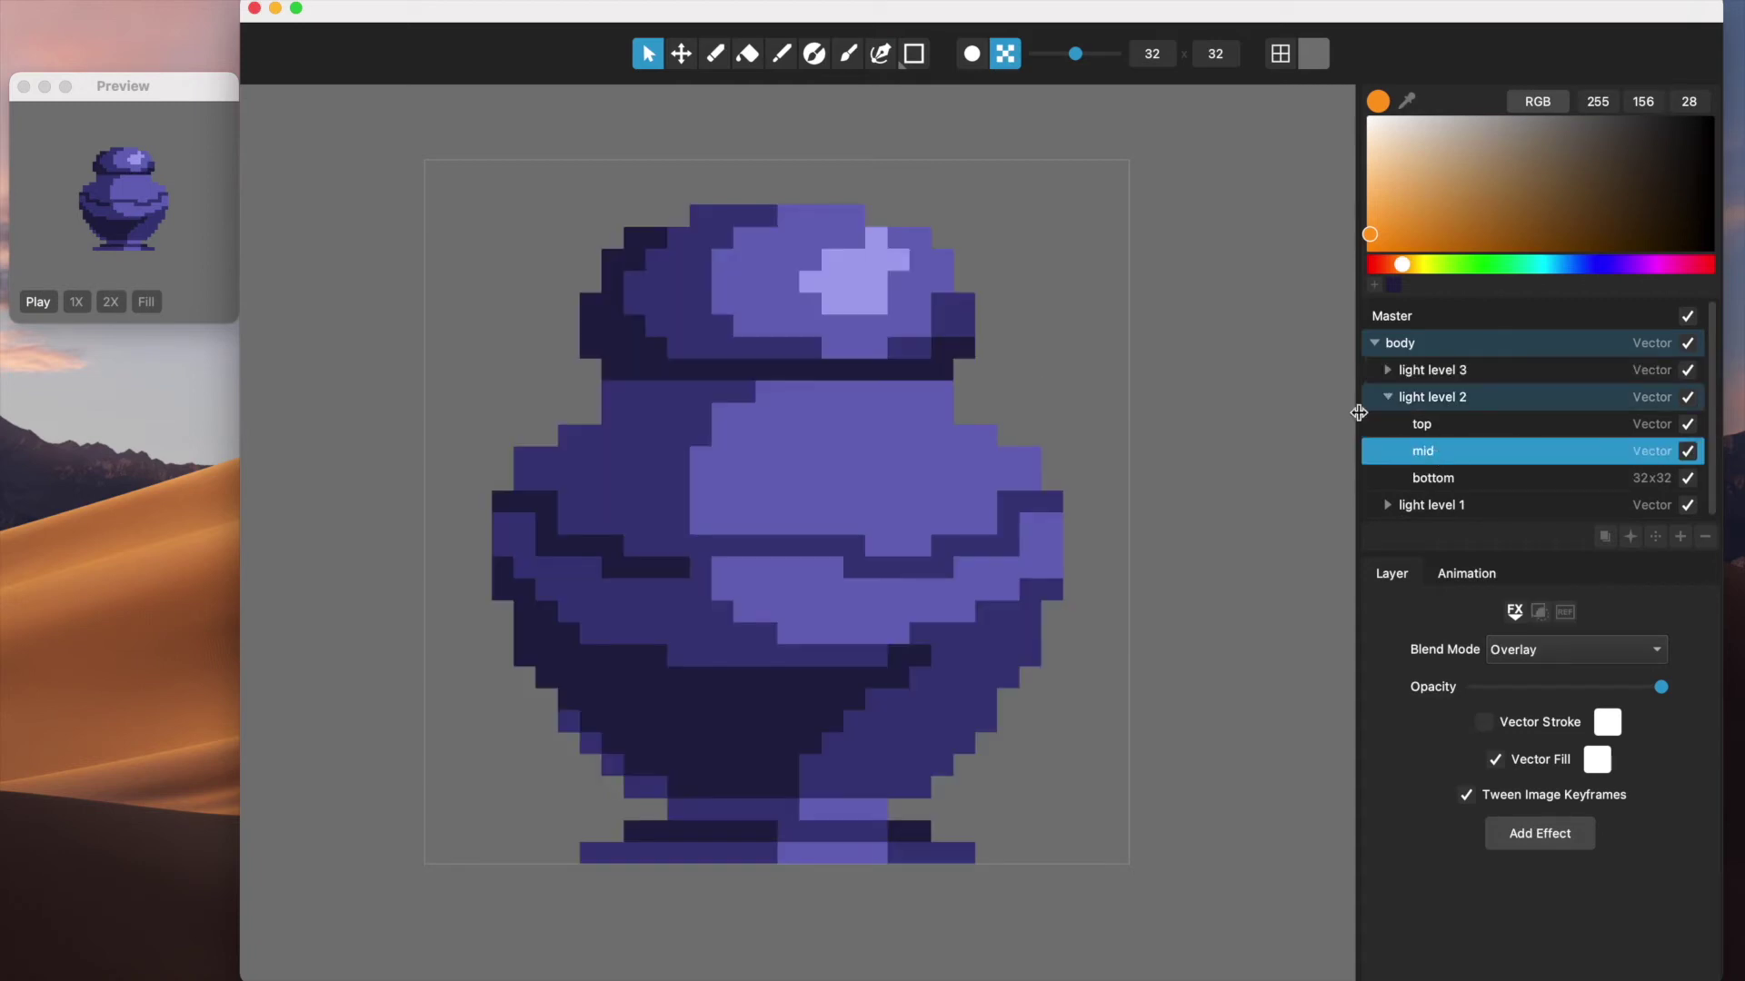
{"action": "left_click", "coordinate": [880, 56]}
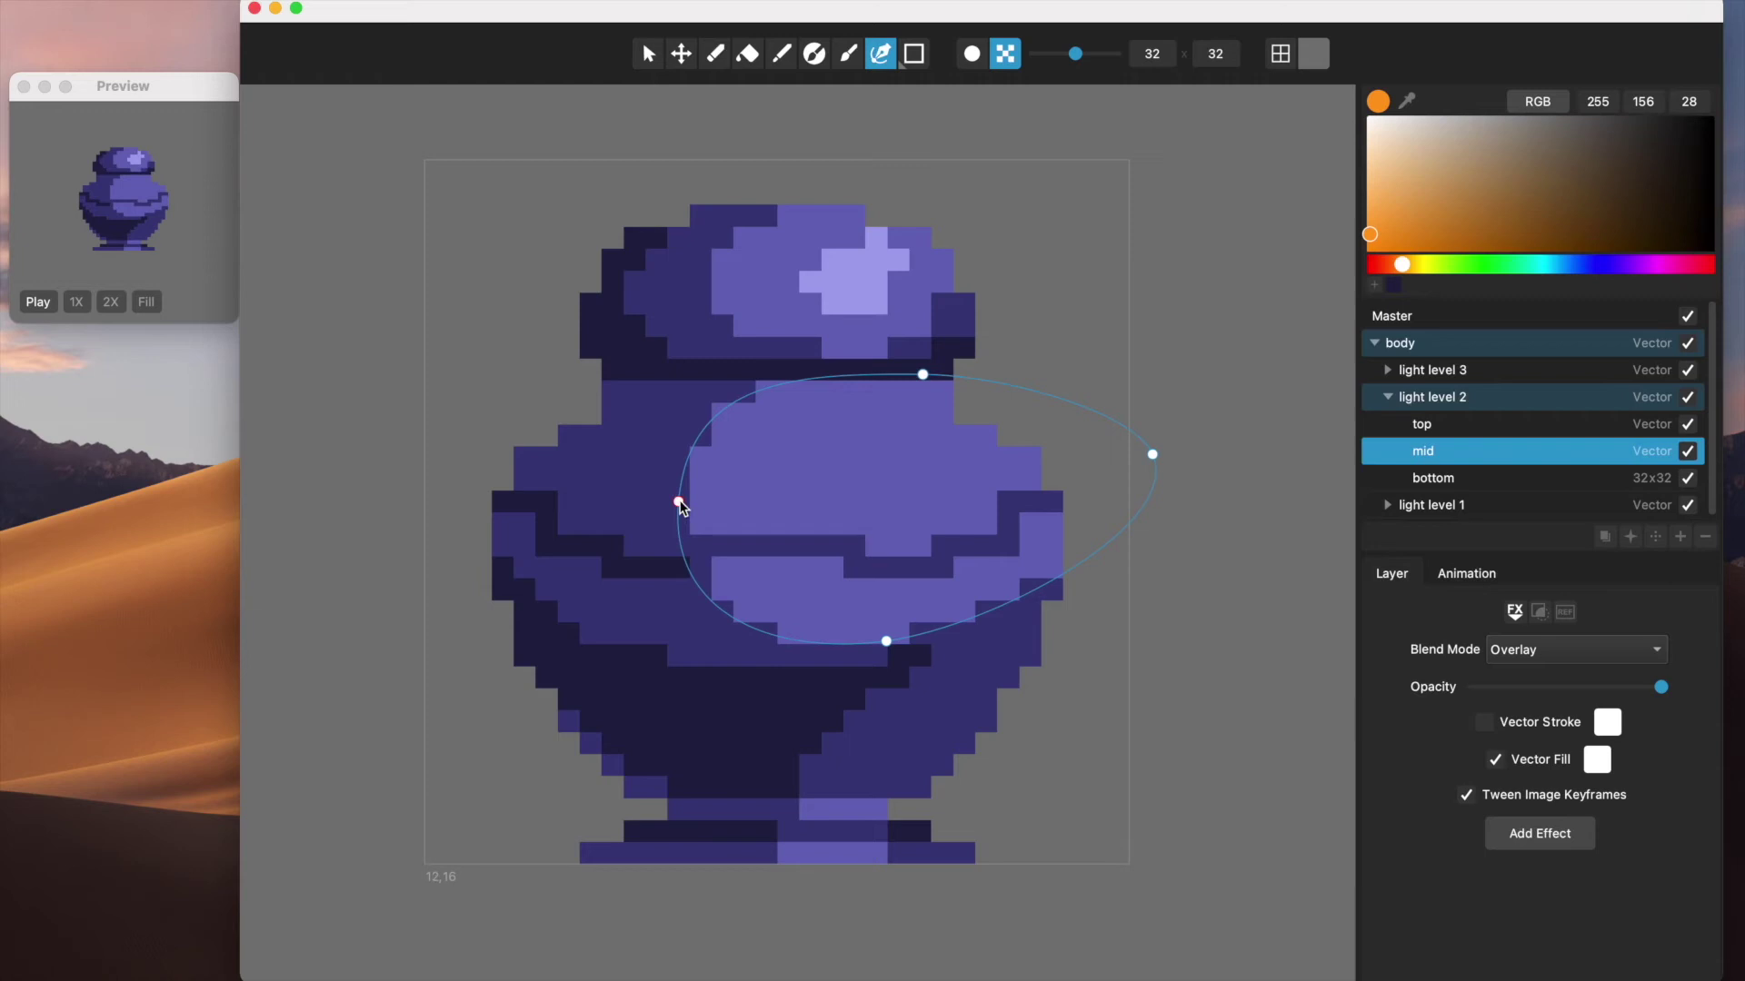
{"action": "mouse_move", "coordinate": [679, 502]}
{"action": "left_mouse_down"}
{"action": "mouse_move", "coordinate": [651, 500]}
{"action": "mouse_move", "coordinate": [713, 500]}
{"action": "mouse_move", "coordinate": [620, 503]}
{"action": "mouse_move", "coordinate": [679, 502]}
{"action": "left_mouse_up"}
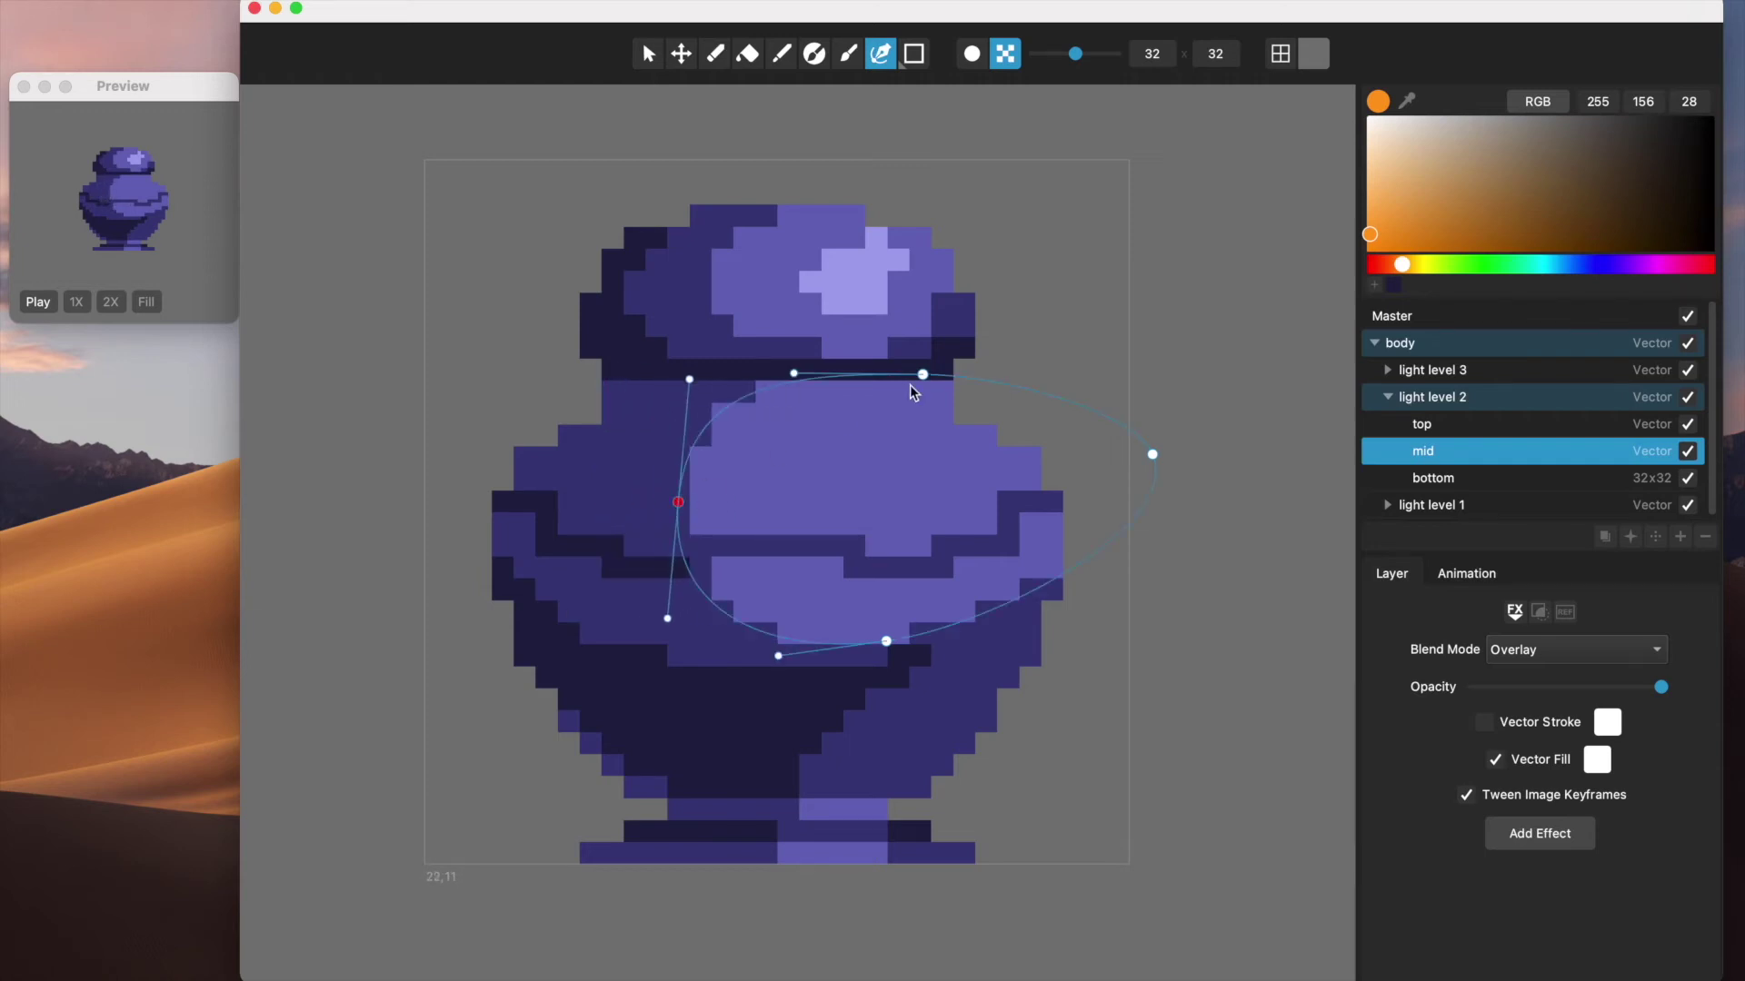
{"action": "left_click_drag", "start_coordinate": [927, 376], "coordinate": [967, 384]}
{"action": "mouse_move", "coordinate": [679, 502]}
{"action": "left_mouse_down"}
{"action": "mouse_move", "coordinate": [694, 515]}
{"action": "mouse_move", "coordinate": [670, 507]}
{"action": "mouse_move", "coordinate": [759, 483]}
{"action": "mouse_move", "coordinate": [673, 499]}
{"action": "mouse_move", "coordinate": [669, 518]}
{"action": "mouse_move", "coordinate": [684, 495]}
{"action": "mouse_move", "coordinate": [651, 506]}
{"action": "mouse_move", "coordinate": [693, 518]}
{"action": "mouse_move", "coordinate": [673, 512]}
{"action": "left_mouse_up"}
{"action": "scroll", "coordinate": [763, 514], "scroll_direction": "up", "scroll_amount": 3}
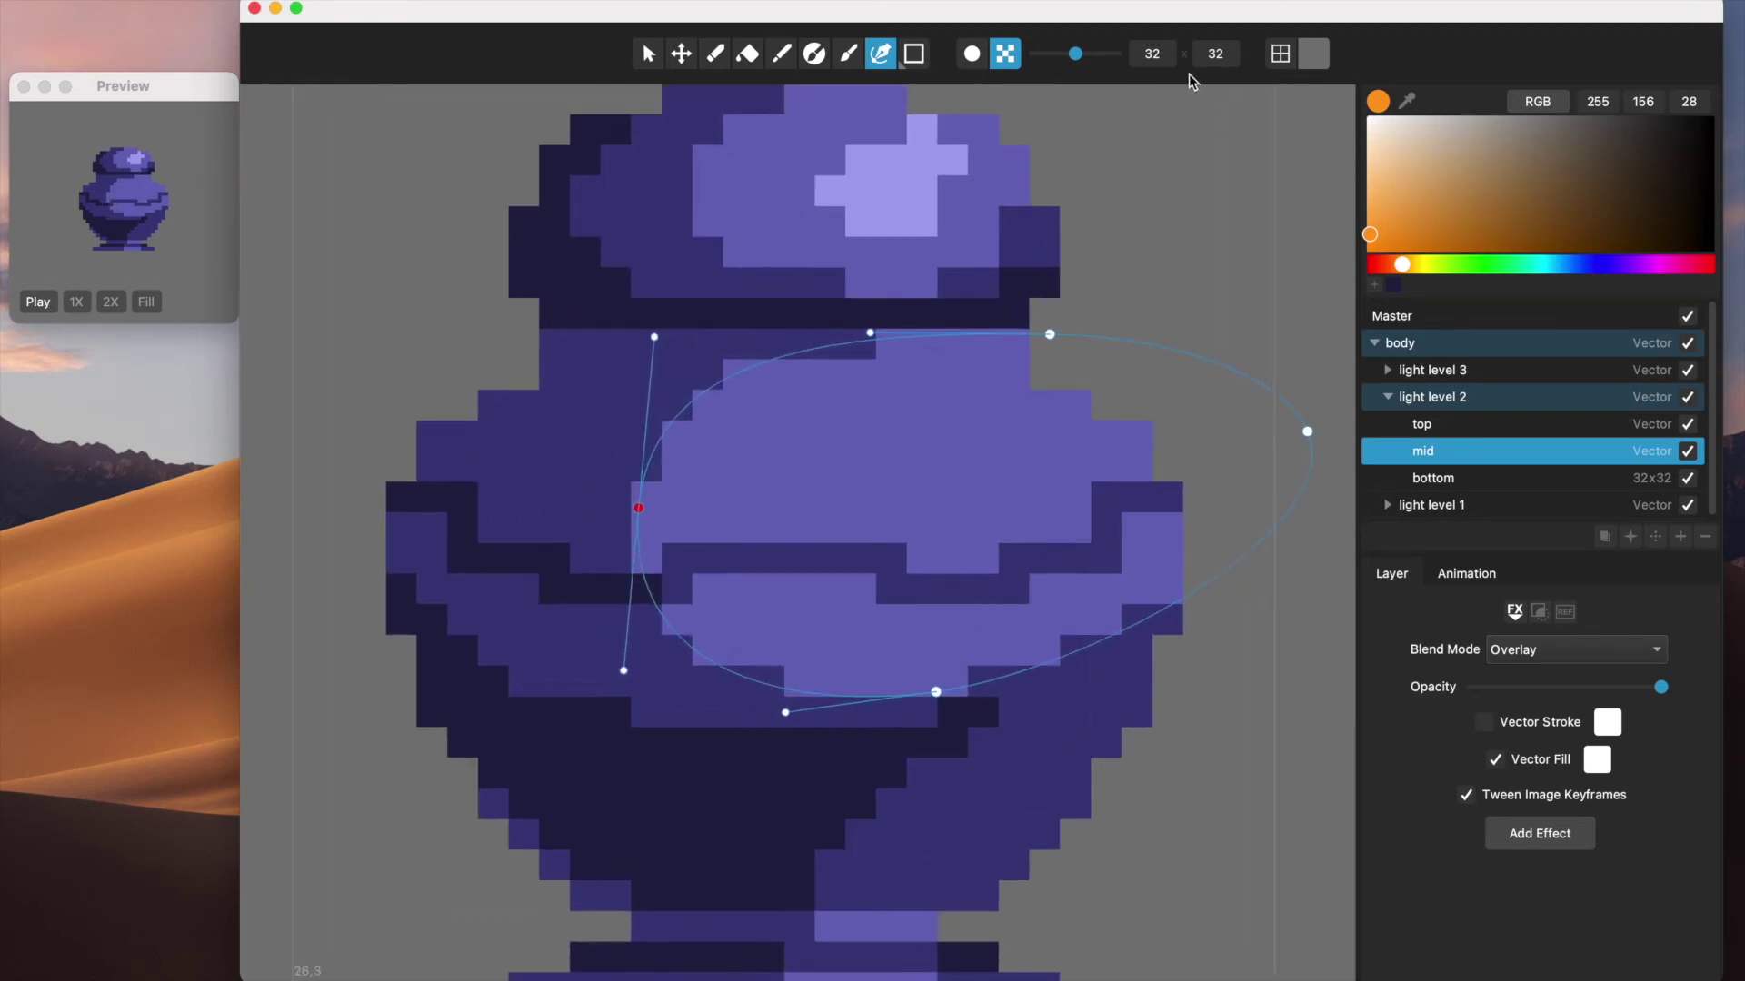
Turn on the pixel grid, reposition the ellipse's left node against it, then undo two point edits
{"action": "left_click", "coordinate": [1279, 57]}
{"action": "scroll", "coordinate": [742, 483], "scroll_direction": "up", "scroll_amount": 4}
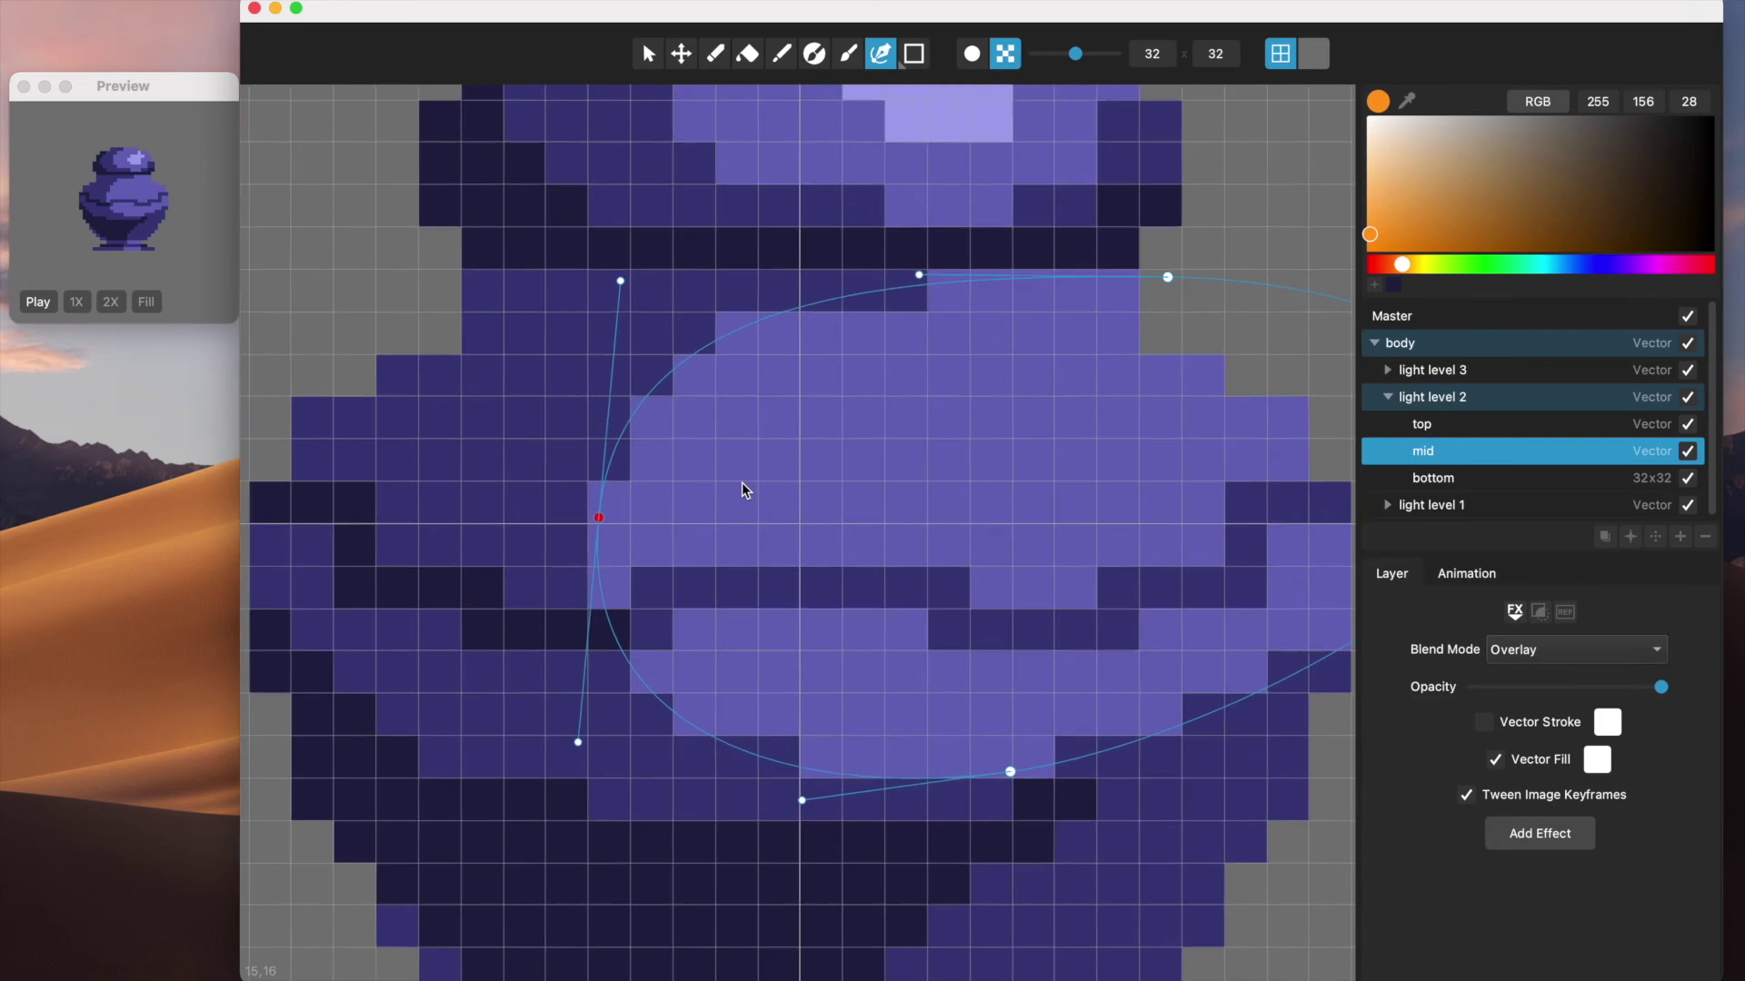
{"action": "left_click_drag", "start_coordinate": [567, 529], "coordinate": [578, 464]}
{"action": "scroll", "coordinate": [577, 461], "scroll_direction": "down", "scroll_amount": 5}
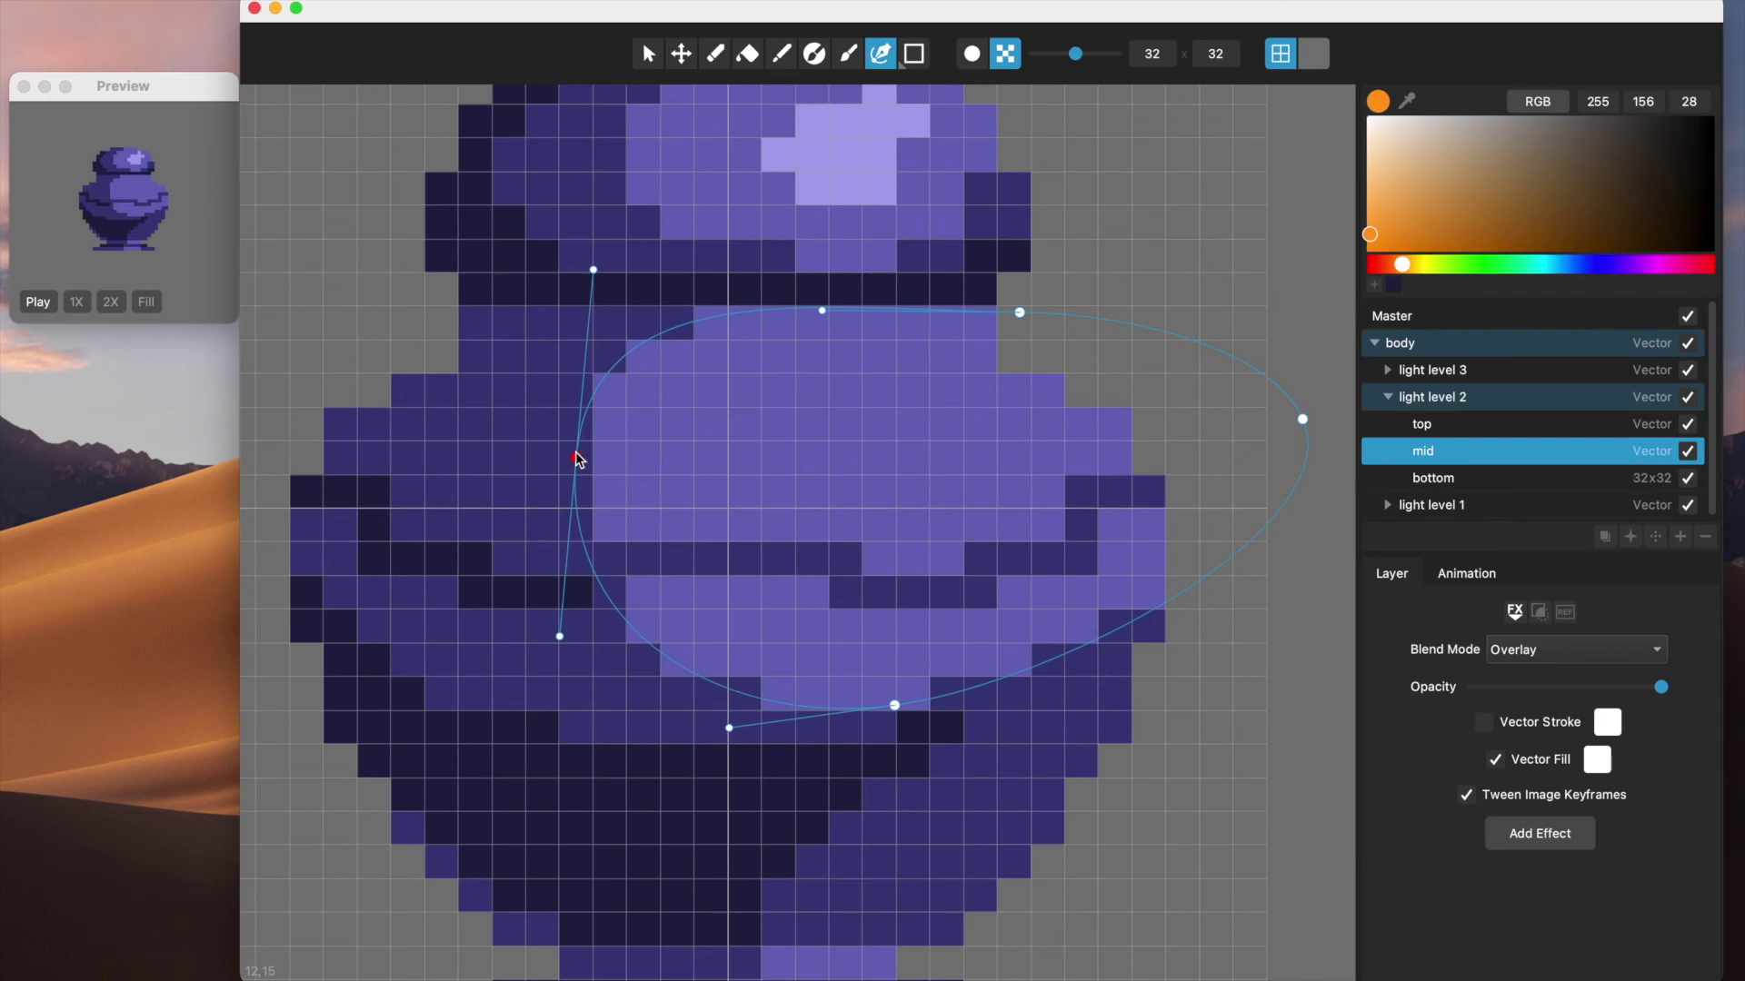
{"action": "key", "text": "super+z"}
{"action": "key", "text": "super+z"}
{"action": "key", "text": "super+z"}
{"action": "key", "text": "super+z"}
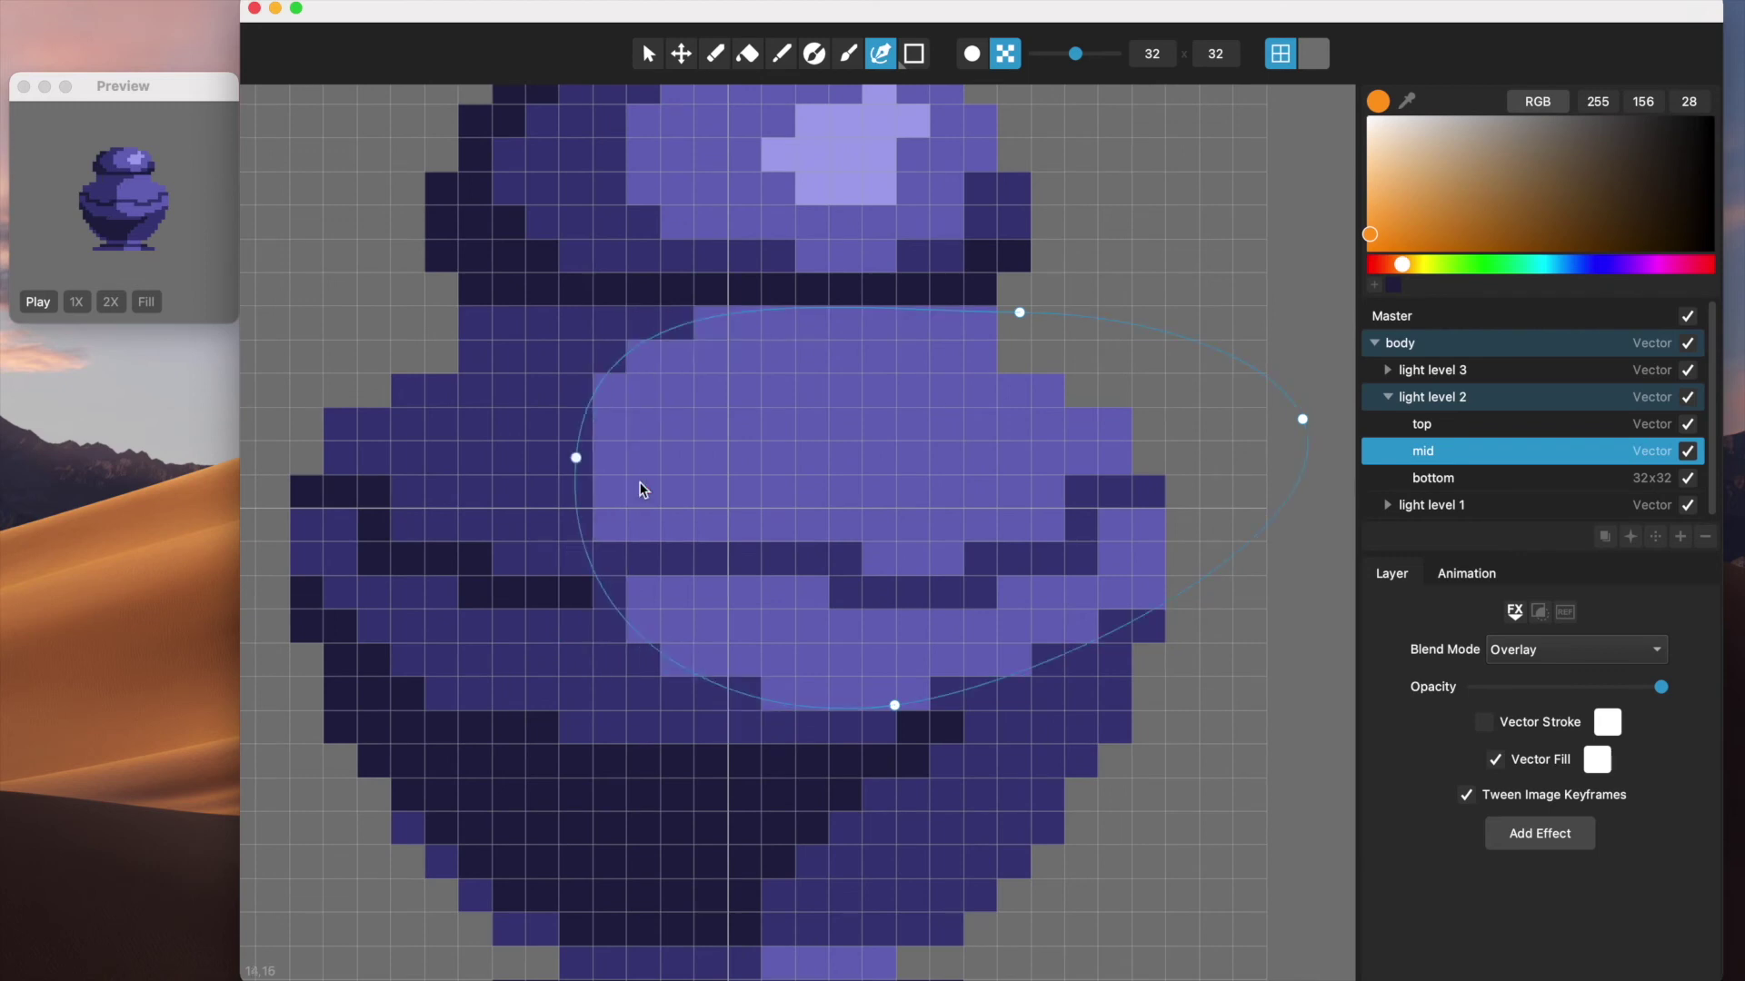
{"action": "key", "text": "super+z"}
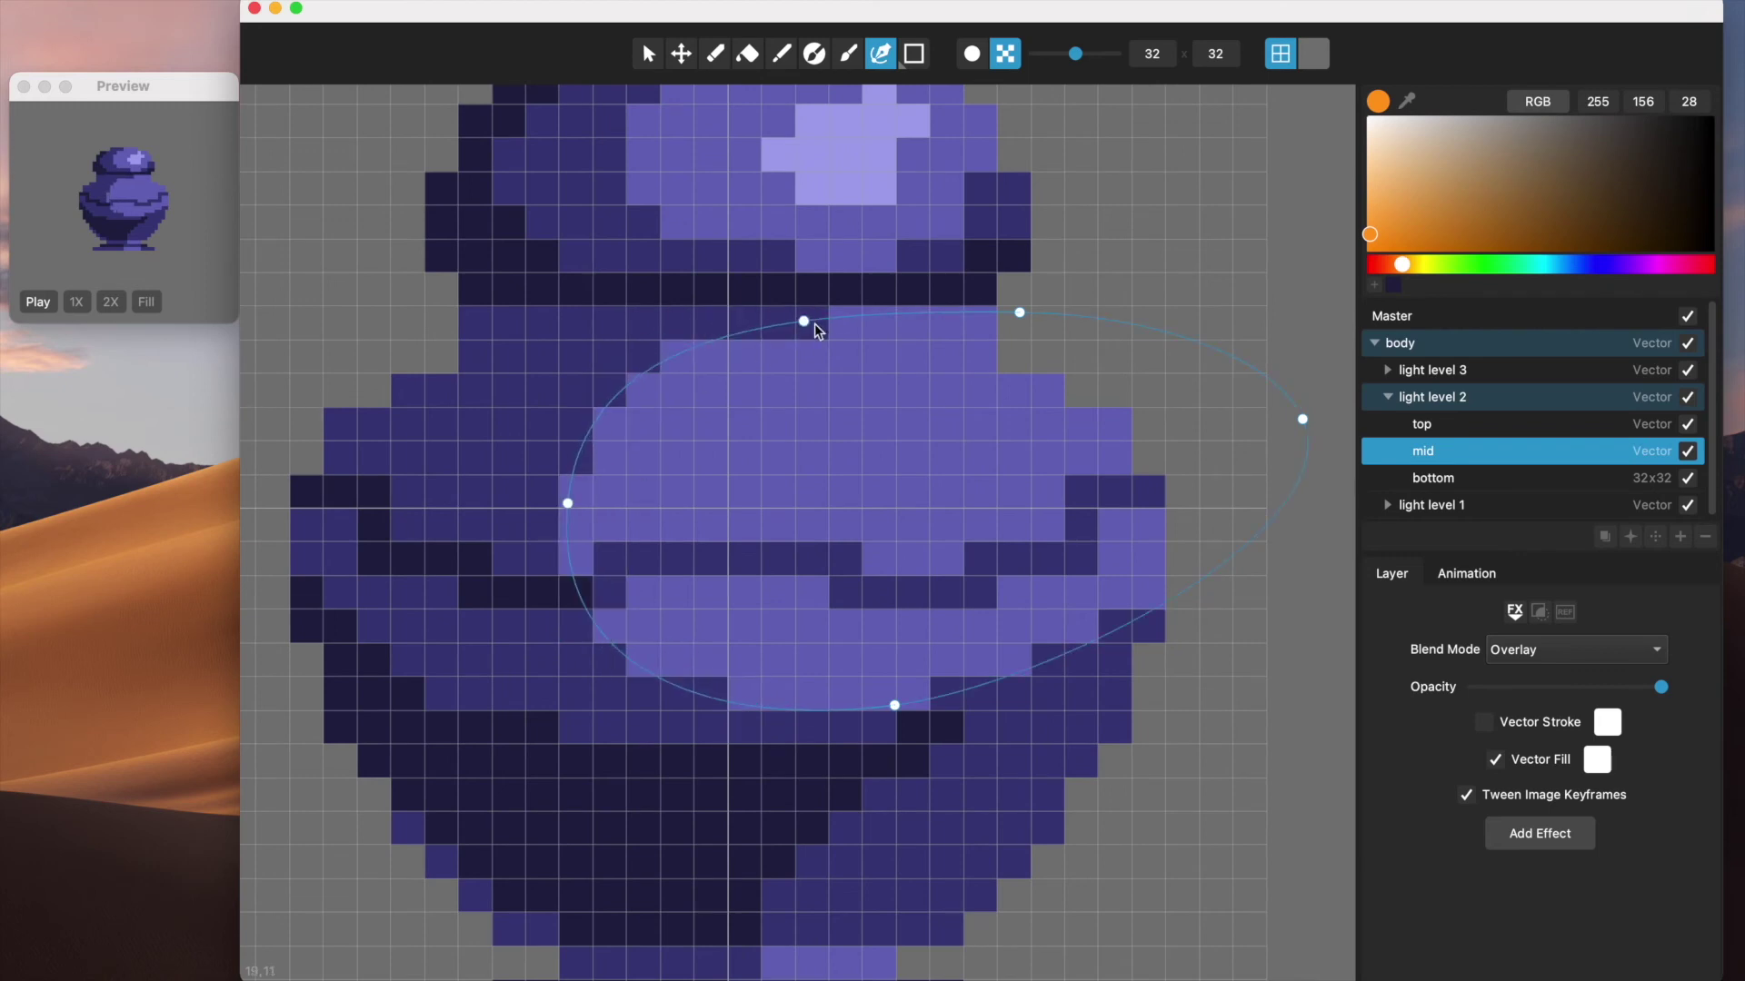
Shift-drag the mid ellipse's left anchor rightward, after undoing a trial anchor and handle edit
{"action": "left_click", "coordinate": [568, 504]}
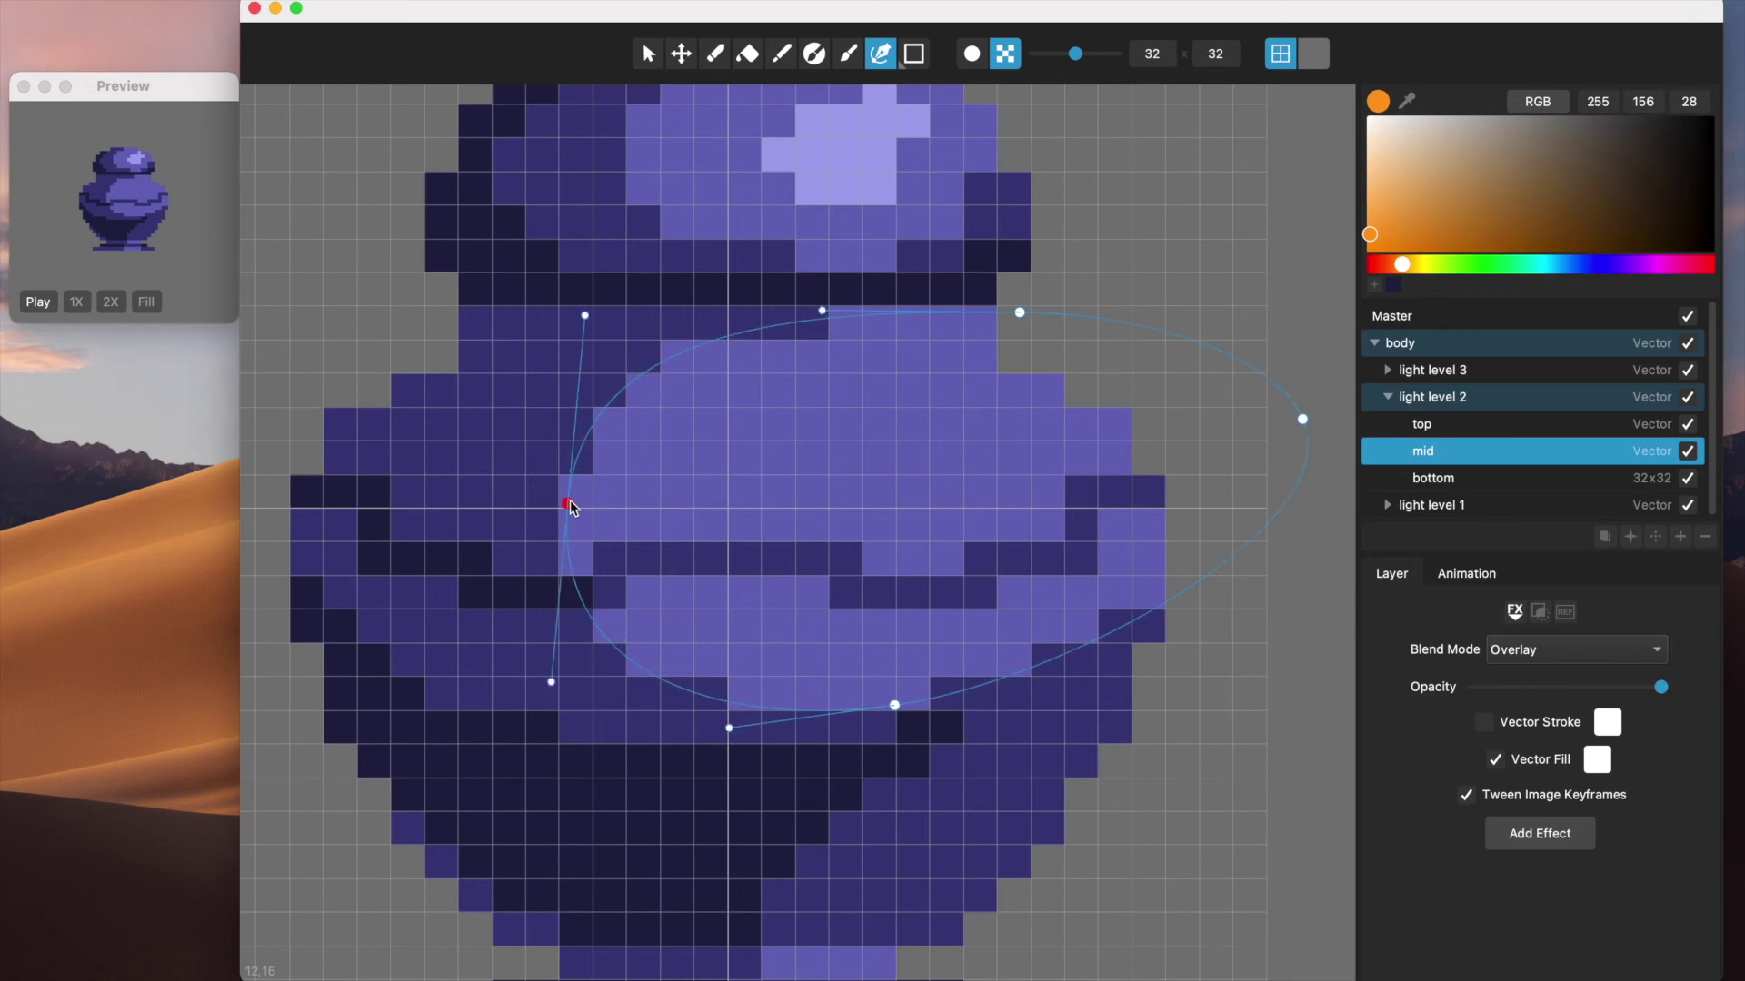
{"action": "mouse_move", "coordinate": [569, 503]}
{"action": "left_mouse_down"}
{"action": "mouse_move", "coordinate": [616, 491]}
{"action": "mouse_move", "coordinate": [578, 496]}
{"action": "left_mouse_up"}
{"action": "mouse_move", "coordinate": [595, 303]}
{"action": "left_mouse_down"}
{"action": "mouse_move", "coordinate": [669, 390]}
{"action": "mouse_move", "coordinate": [580, 341]}
{"action": "mouse_move", "coordinate": [580, 324]}
{"action": "mouse_move", "coordinate": [615, 336]}
{"action": "mouse_move", "coordinate": [727, 498]}
{"action": "mouse_move", "coordinate": [700, 415]}
{"action": "mouse_move", "coordinate": [578, 327]}
{"action": "mouse_move", "coordinate": [669, 381]}
{"action": "mouse_move", "coordinate": [762, 503]}
{"action": "mouse_move", "coordinate": [724, 349]}
{"action": "mouse_move", "coordinate": [666, 301]}
{"action": "mouse_move", "coordinate": [576, 273]}
{"action": "mouse_move", "coordinate": [674, 299]}
{"action": "mouse_move", "coordinate": [576, 305]}
{"action": "left_mouse_up"}
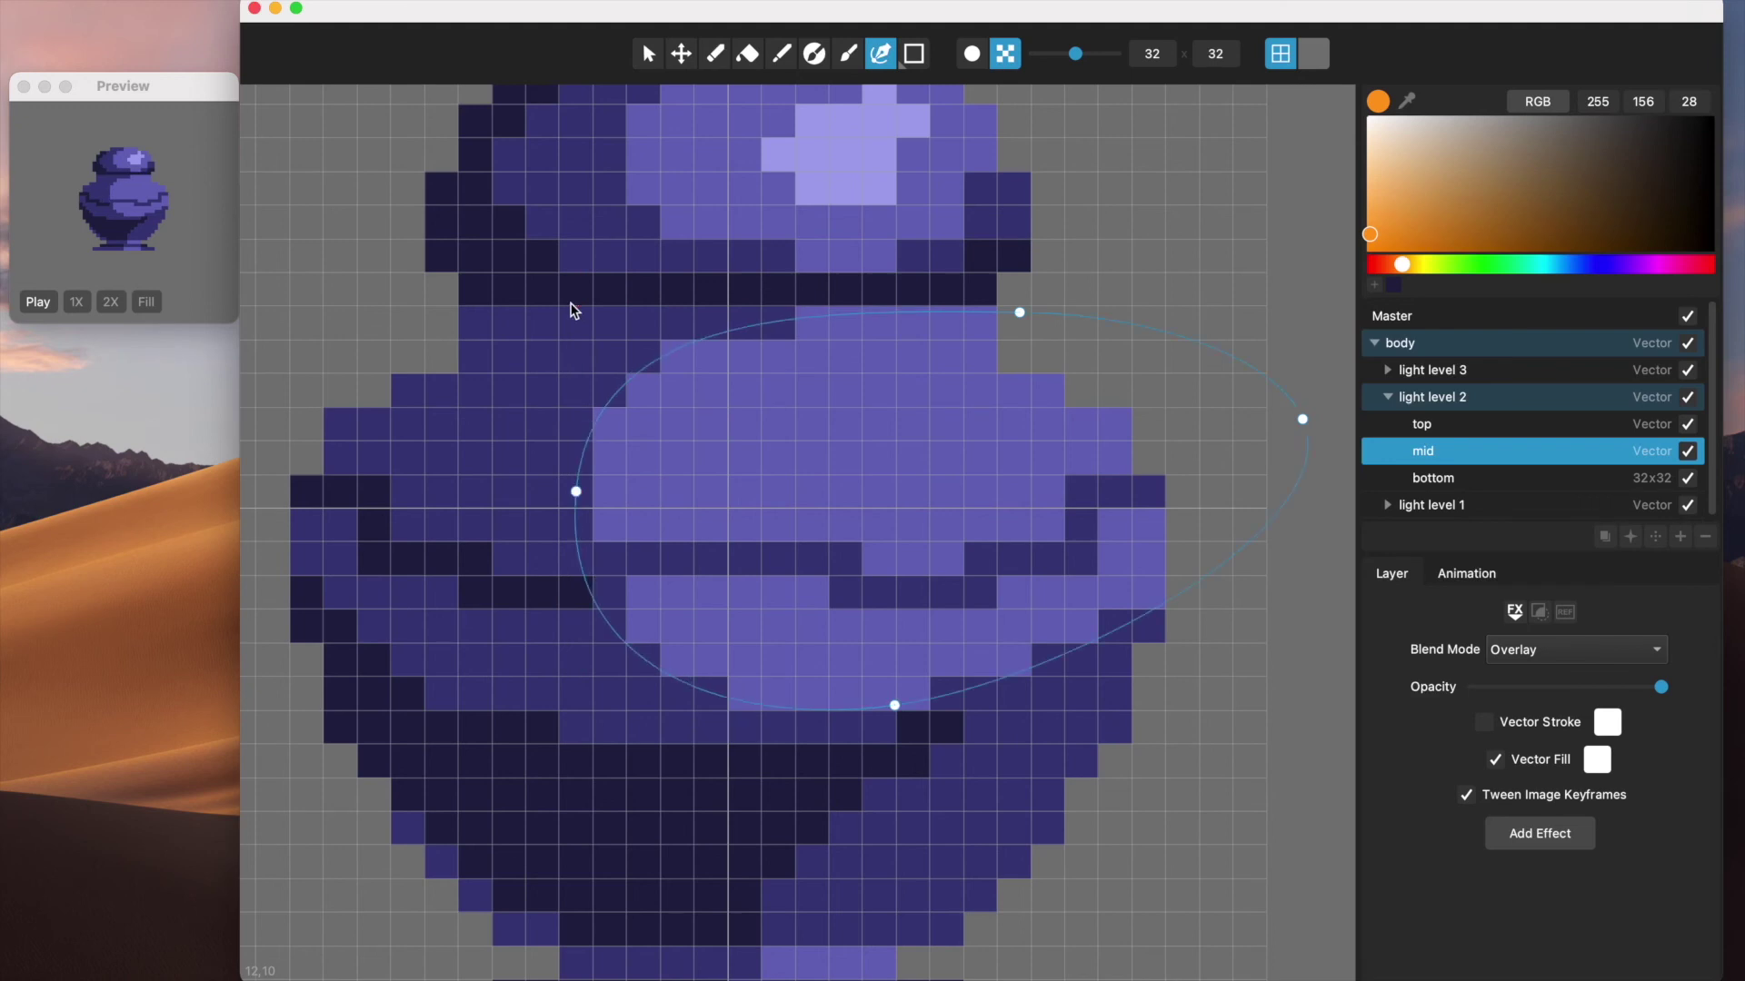
{"action": "key", "text": "super+z"}
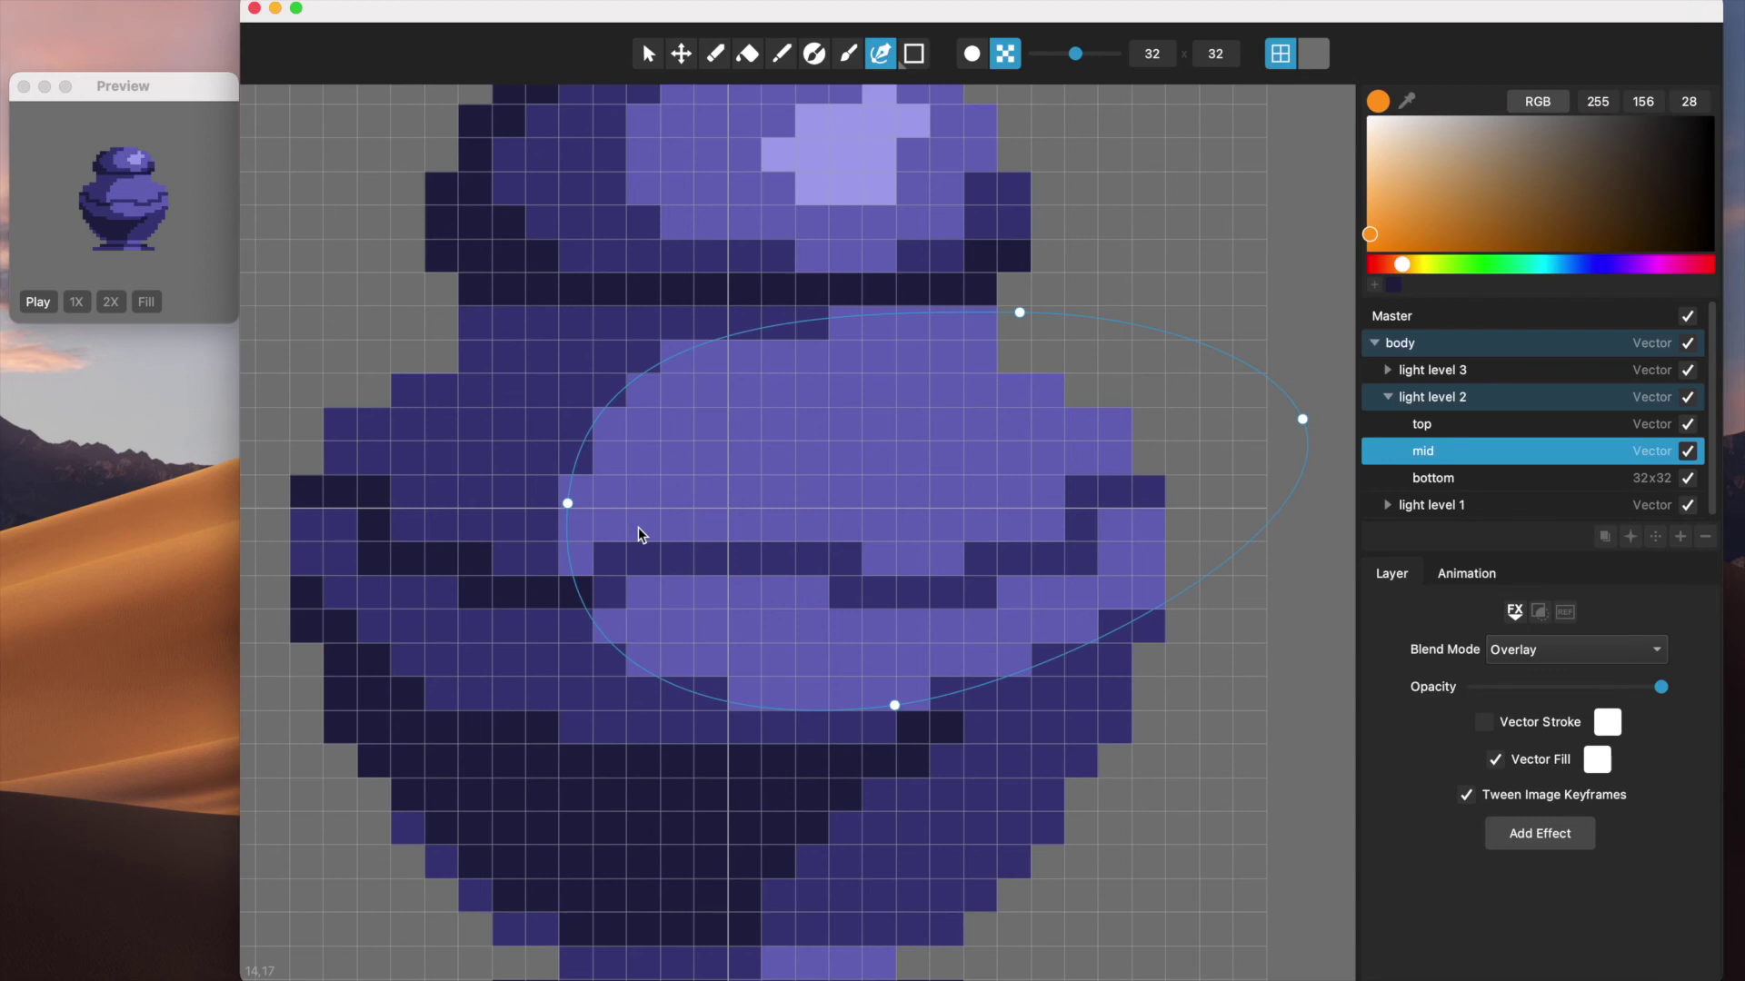
{"action": "scroll", "coordinate": [645, 447], "scroll_direction": "down", "scroll_amount": 3}
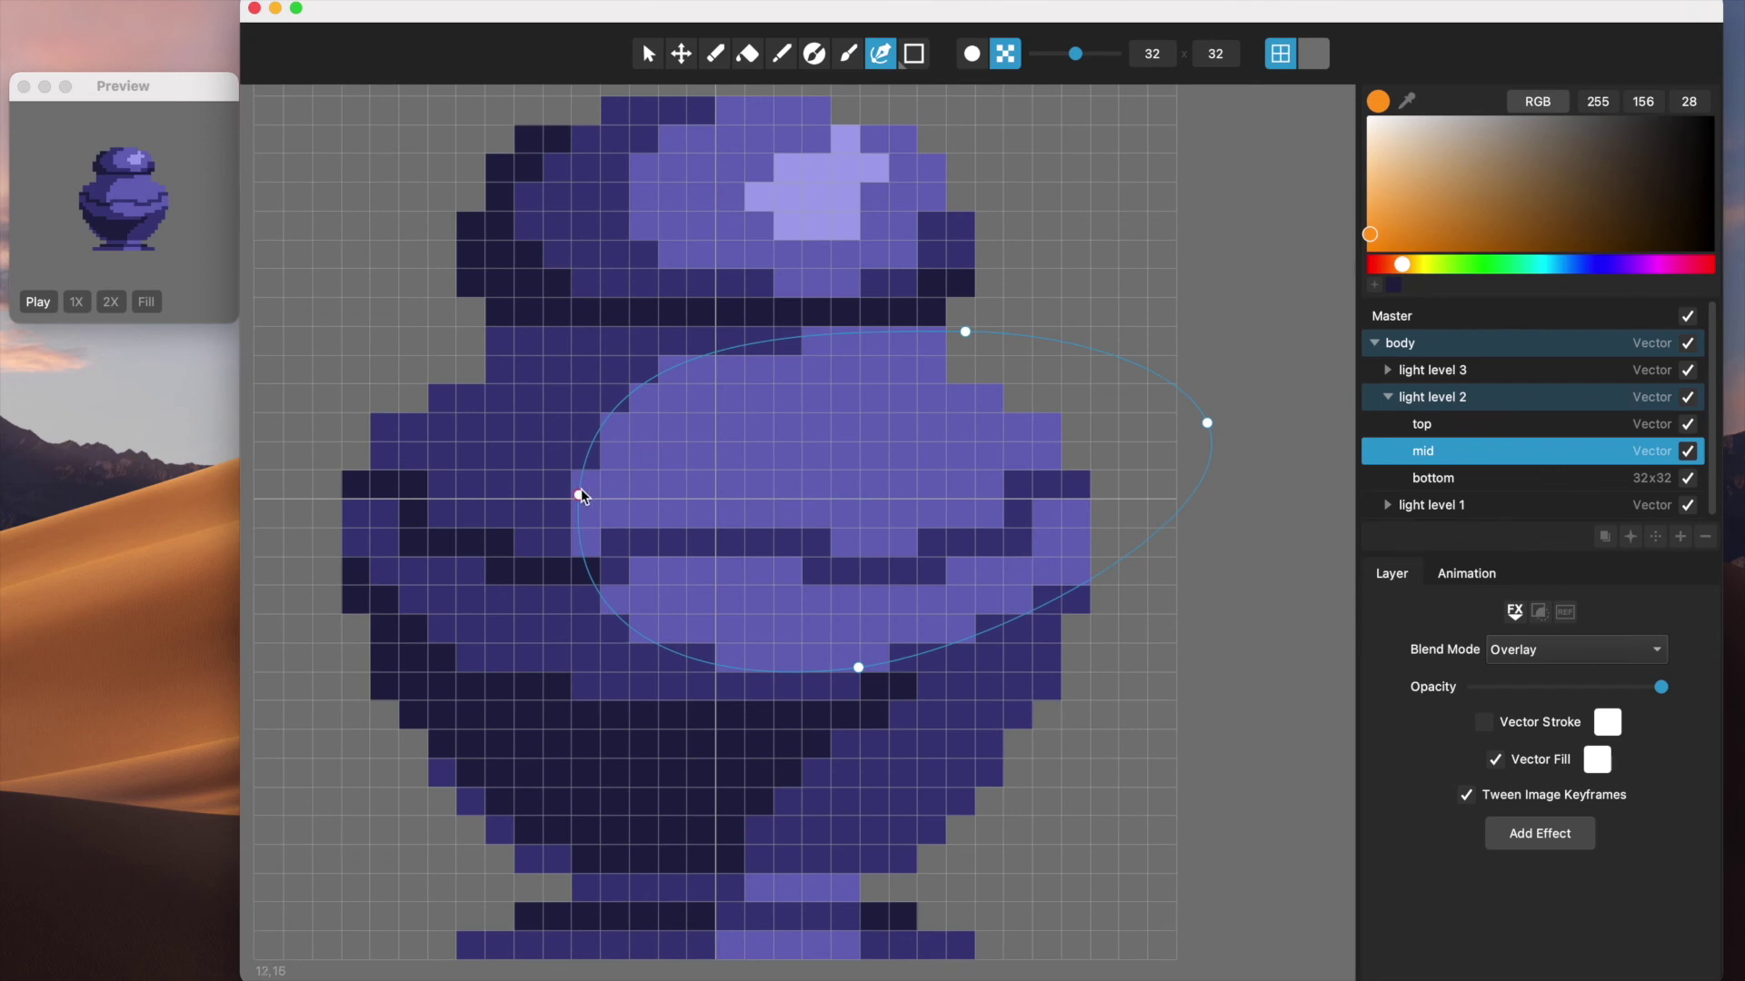
{"action": "left_click_drag", "start_coordinate": [580, 495], "coordinate": [616, 487]}
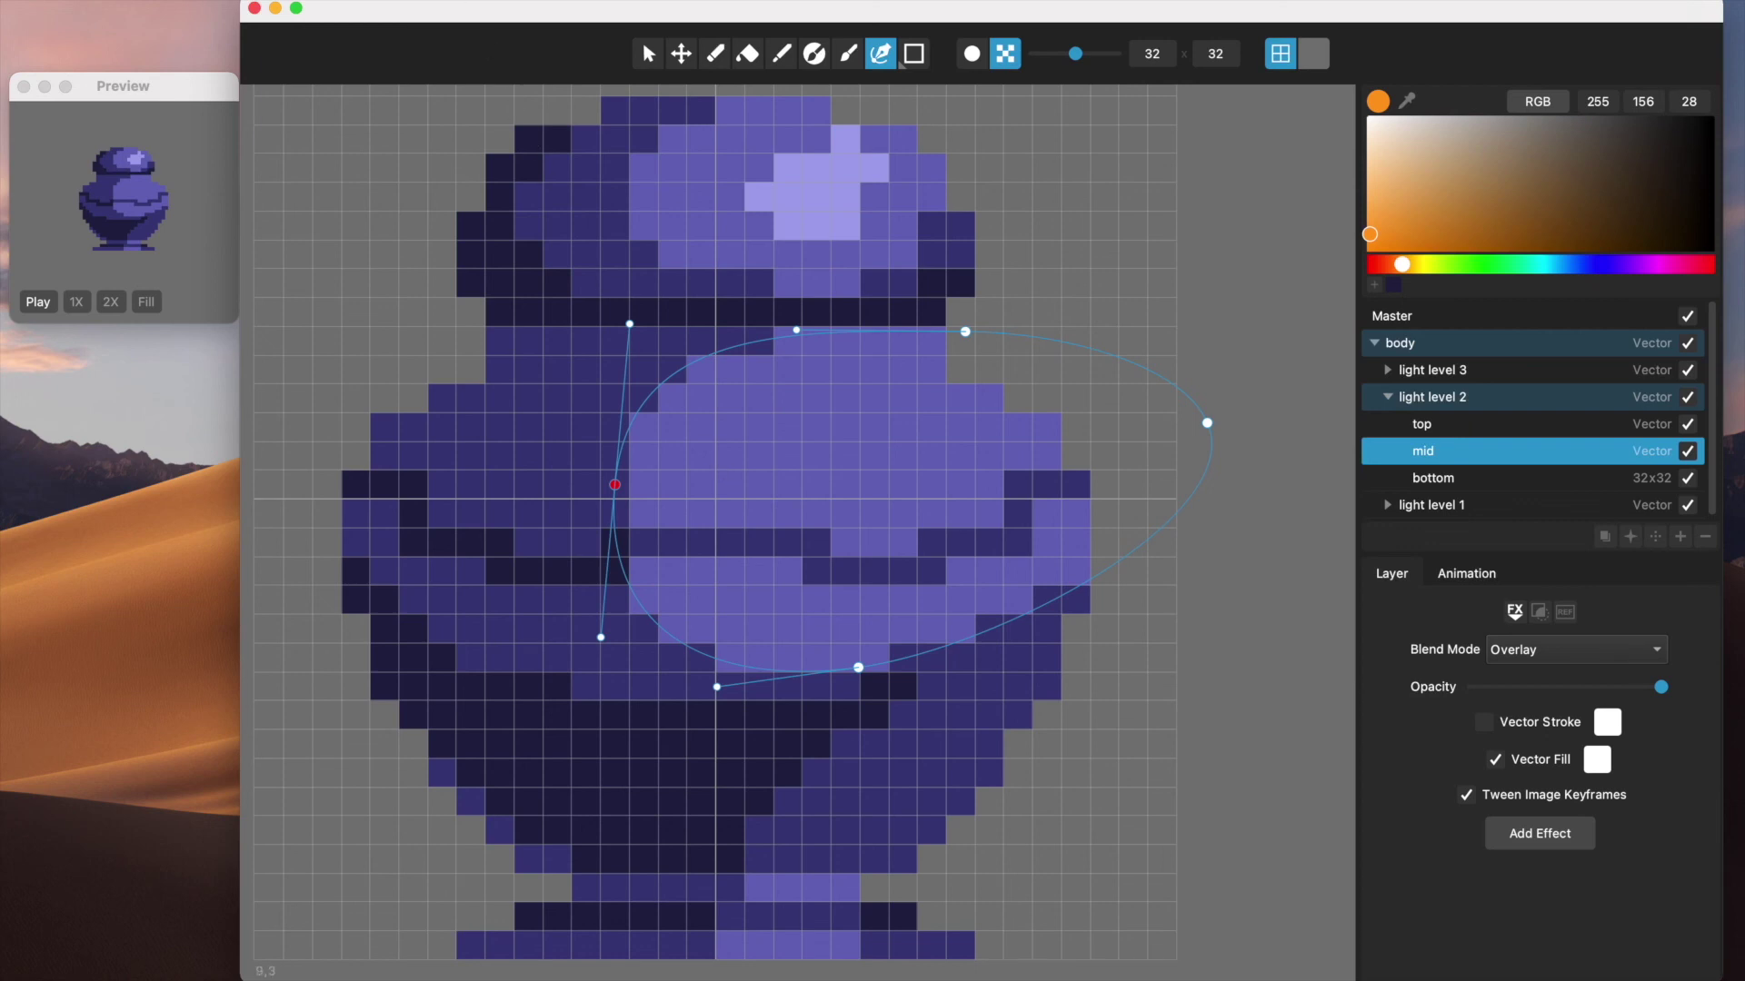
{"action": "left_click", "coordinate": [450, 0]}
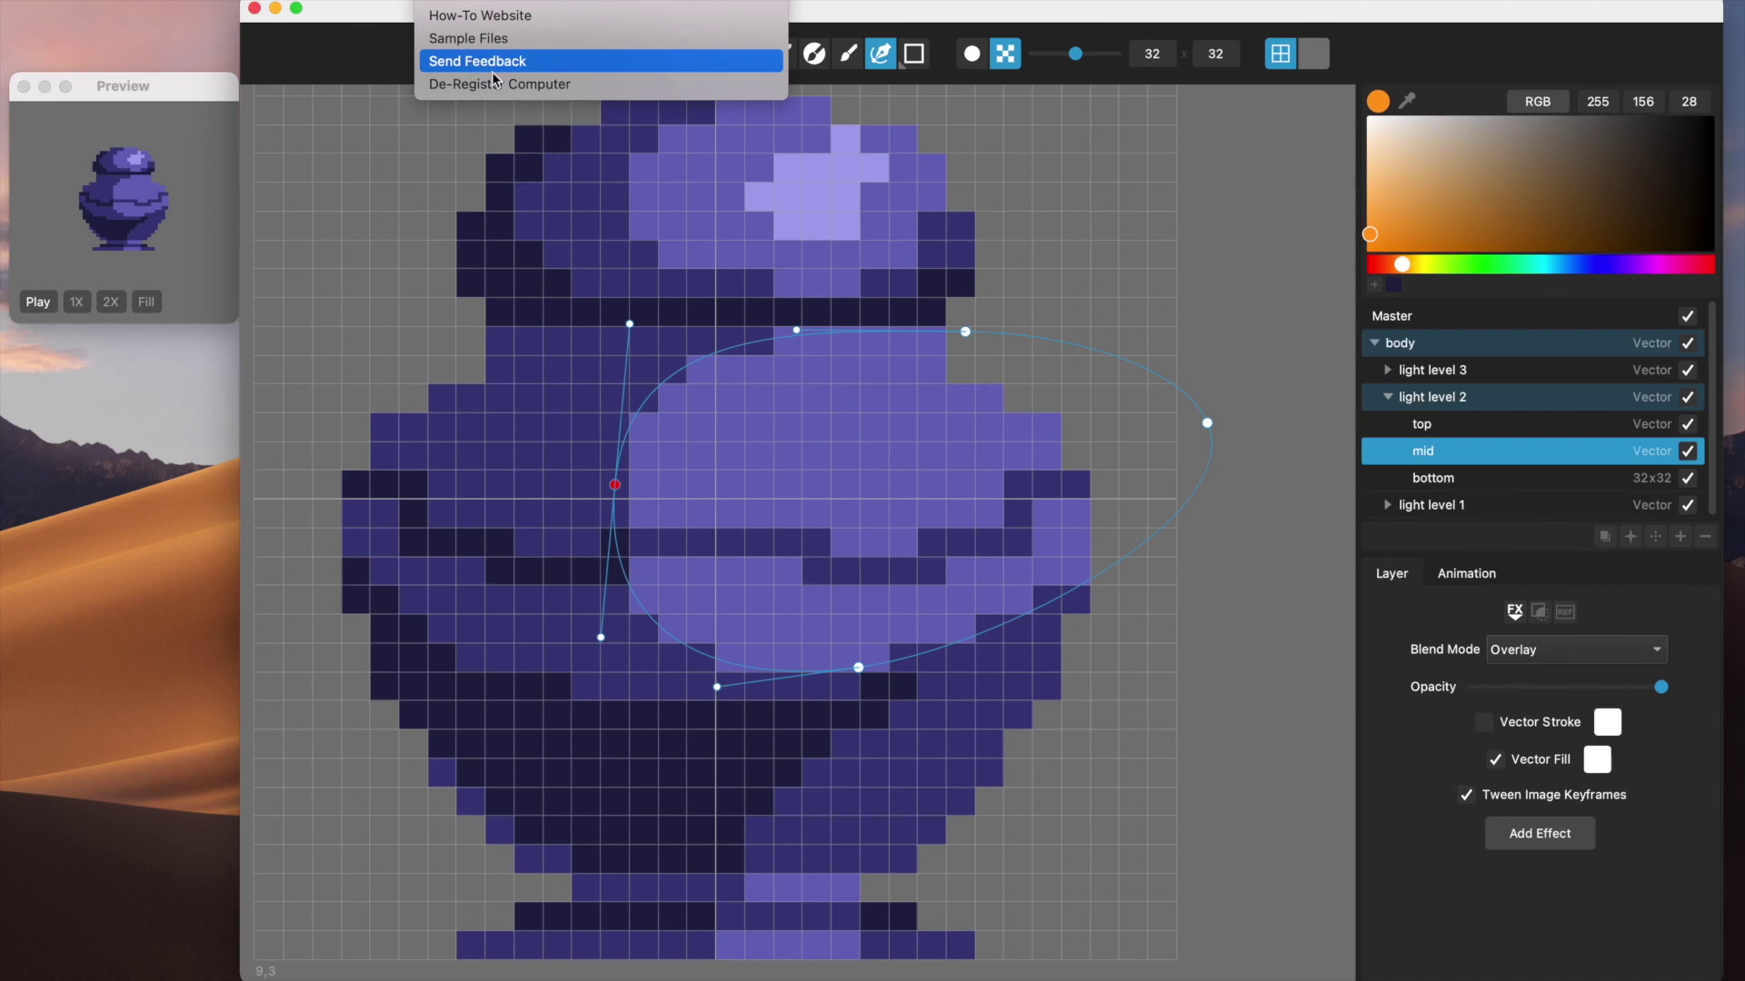
{"action": "left_click", "coordinate": [450, 0]}
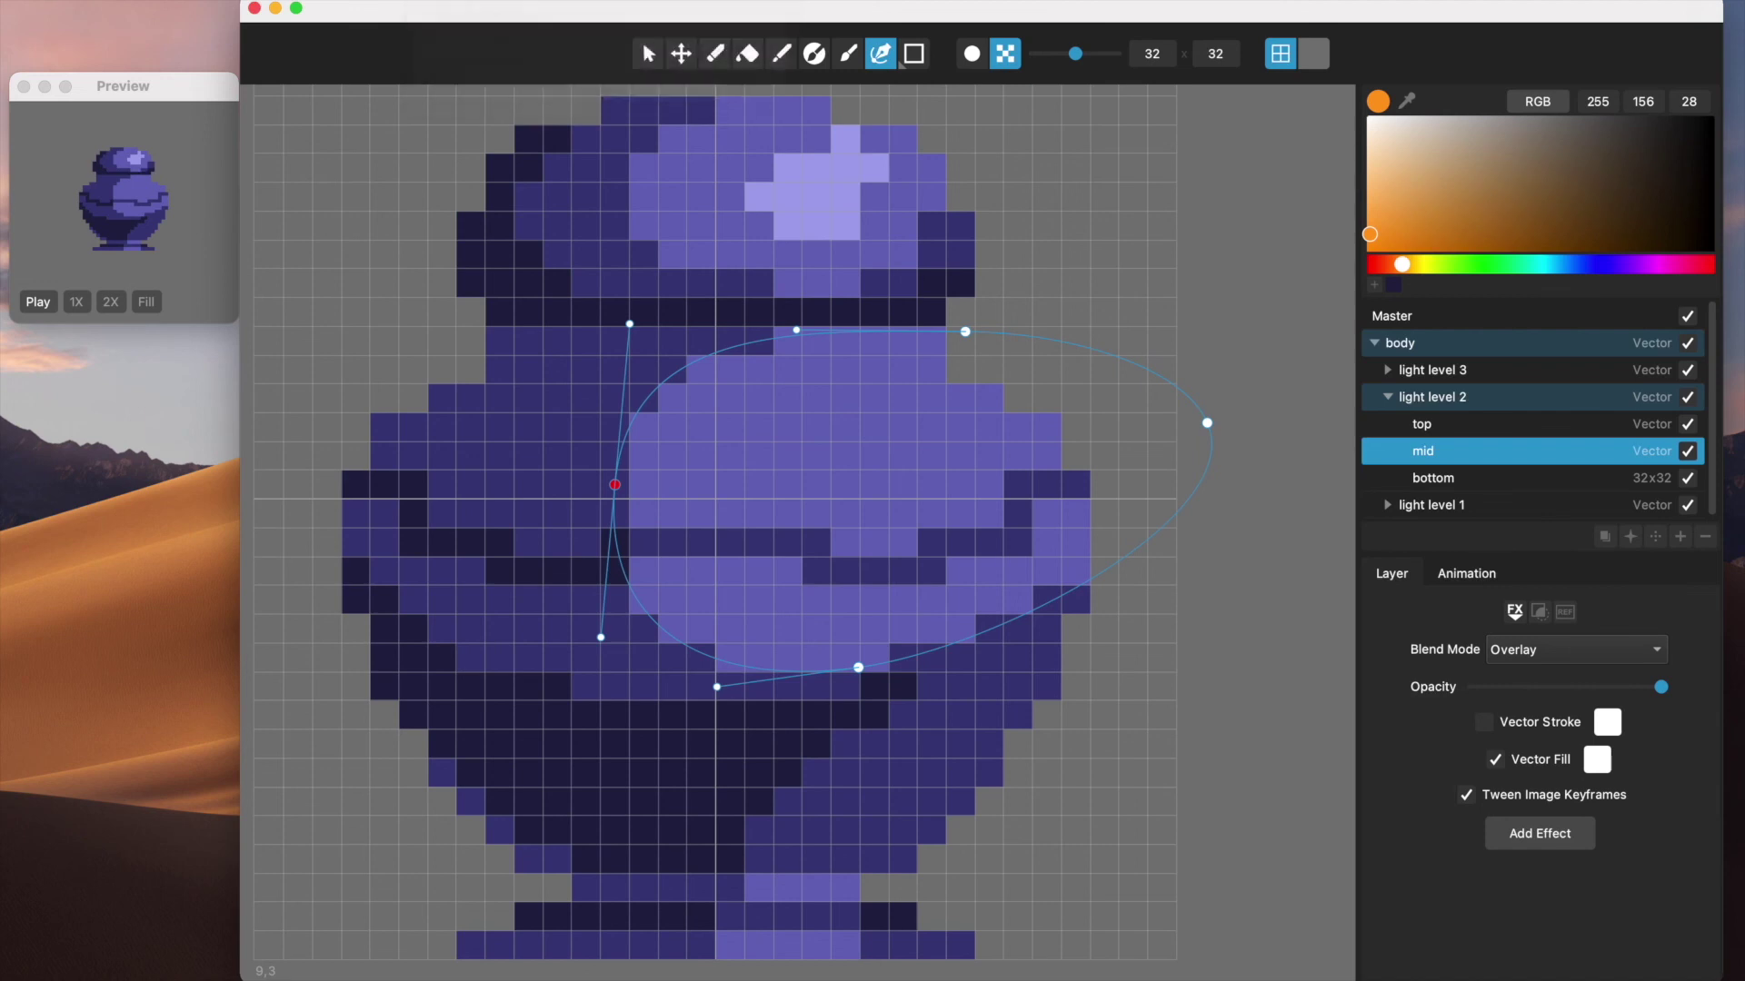